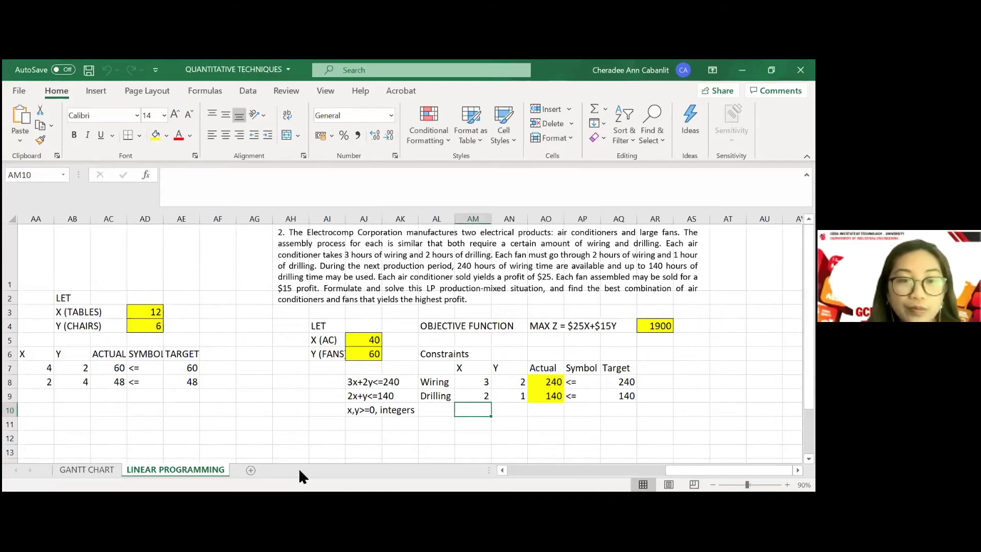
Step: Paste the temperature and porosity table into a new sheet at A1 and reduce its font size by four increments
click(250, 471)
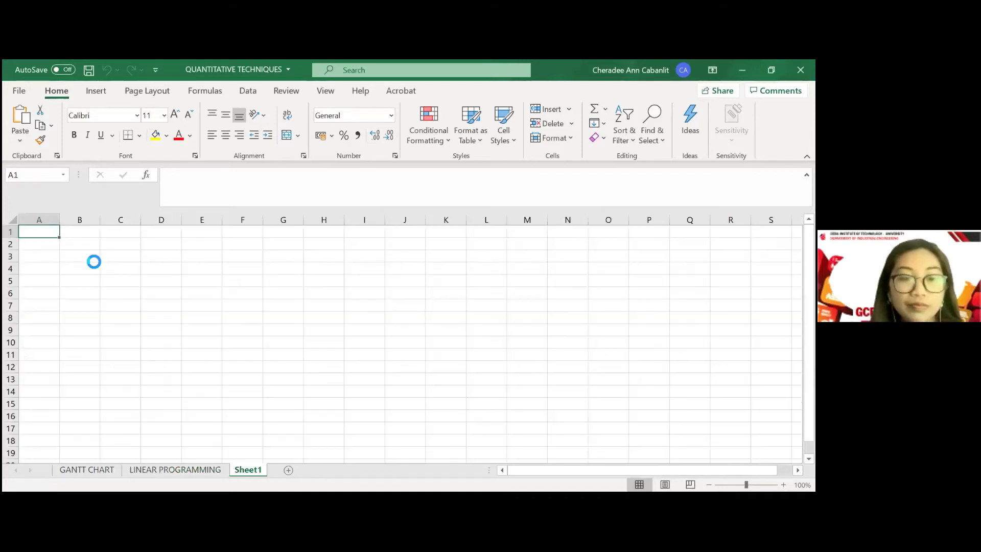
key(ctrl+v)
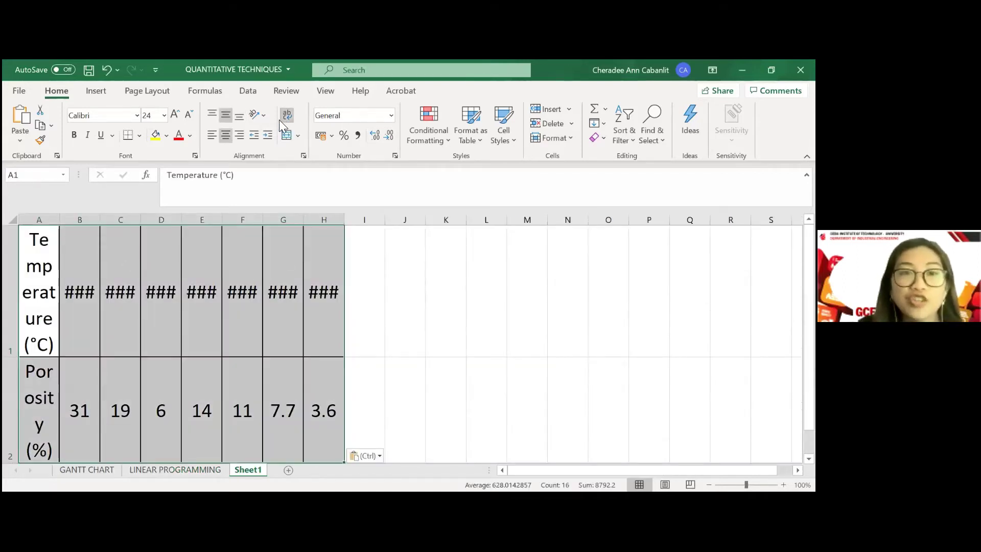
click(187, 115)
click(187, 115)
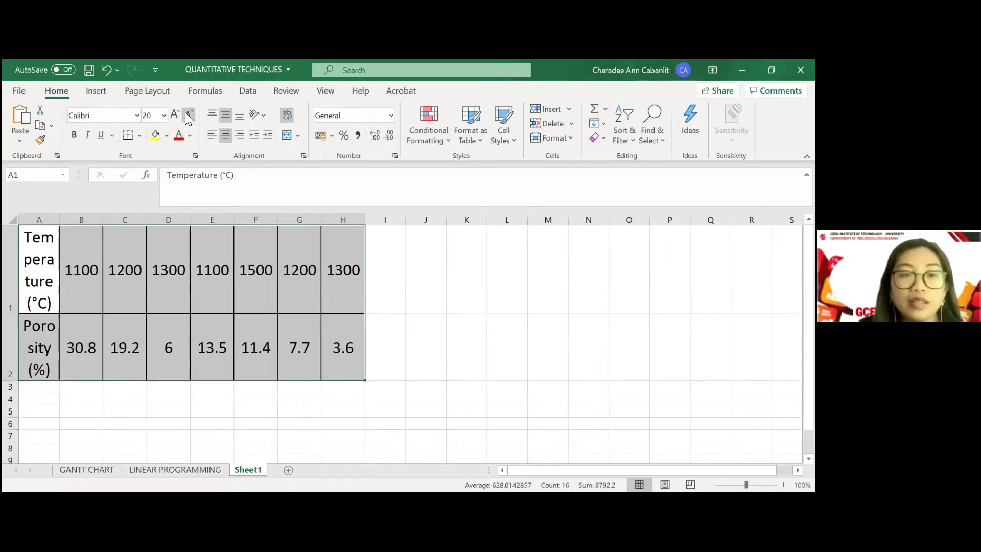
click(187, 116)
click(187, 116)
click(384, 267)
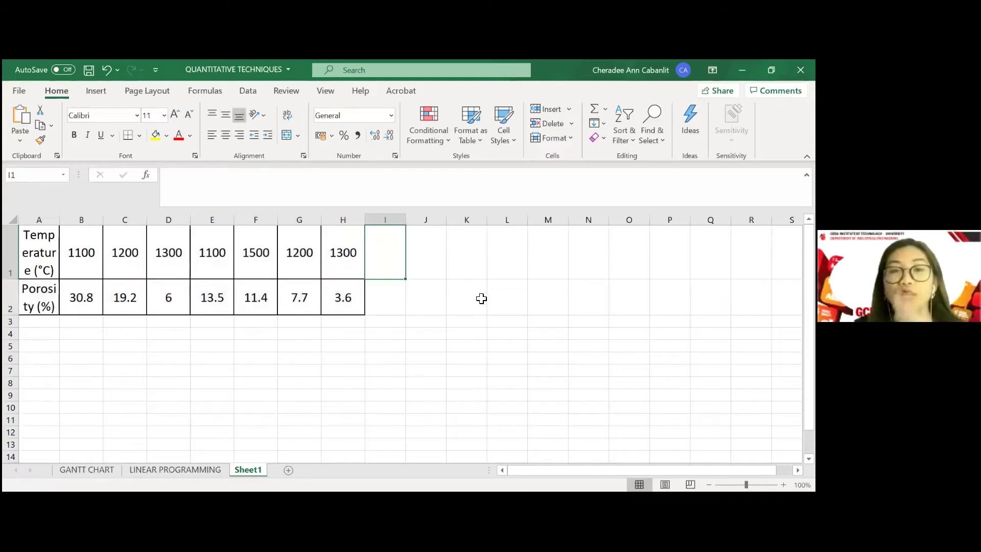
click(483, 298)
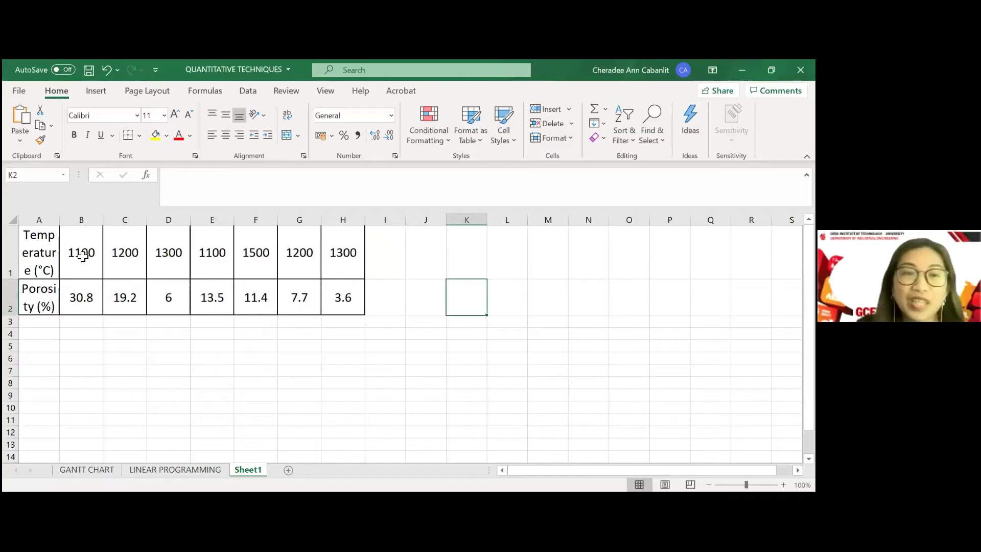
Step: Insert a scatter chart from the temperature and porosity data in A1:H2 and position it beside the table
mouse_move(27, 252)
mouse_down()
mouse_move(208, 281)
mouse_move(358, 319)
mouse_move(358, 307)
mouse_up()
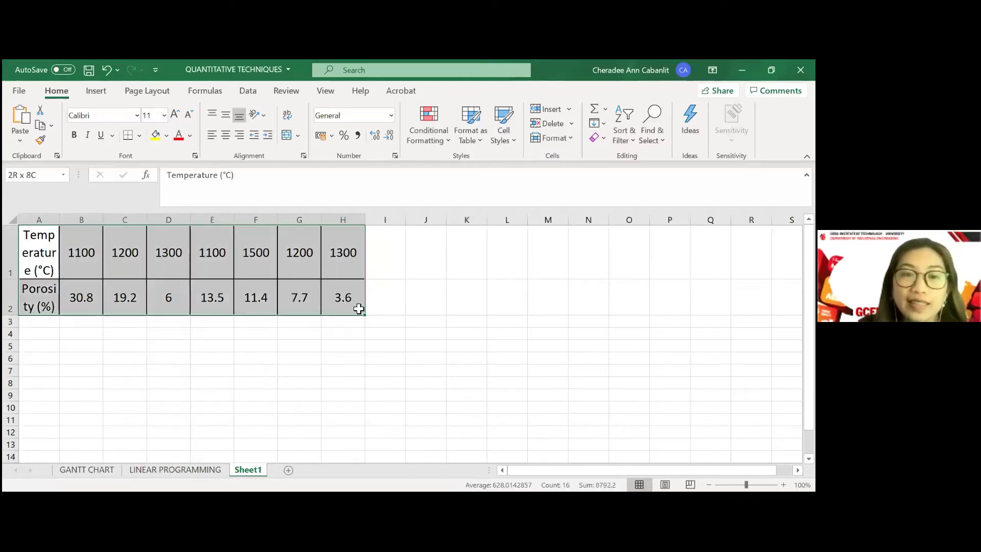
click(95, 92)
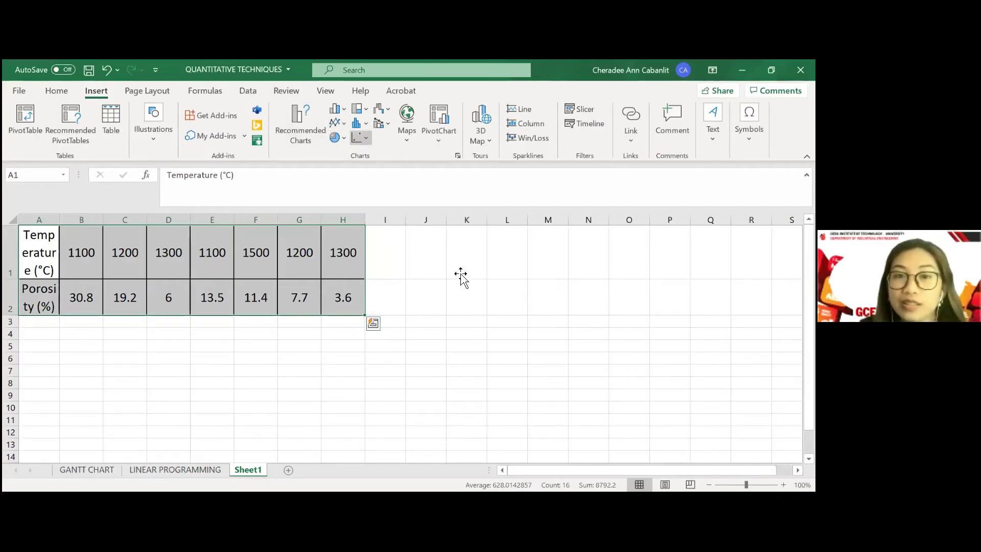
drag(460, 263, 562, 247)
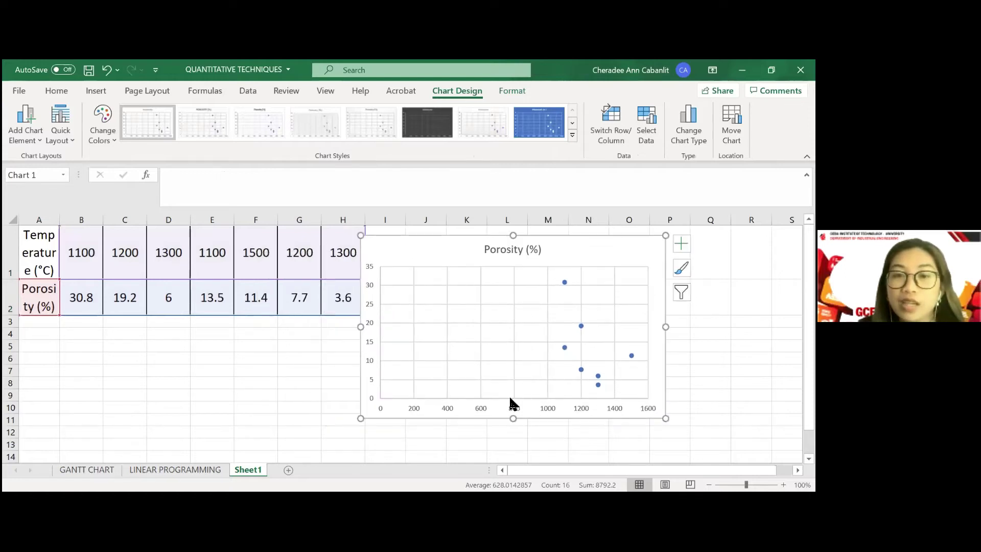
Step: Set the minimum bound of the scatter chart's horizontal axis to 1000
click(550, 411)
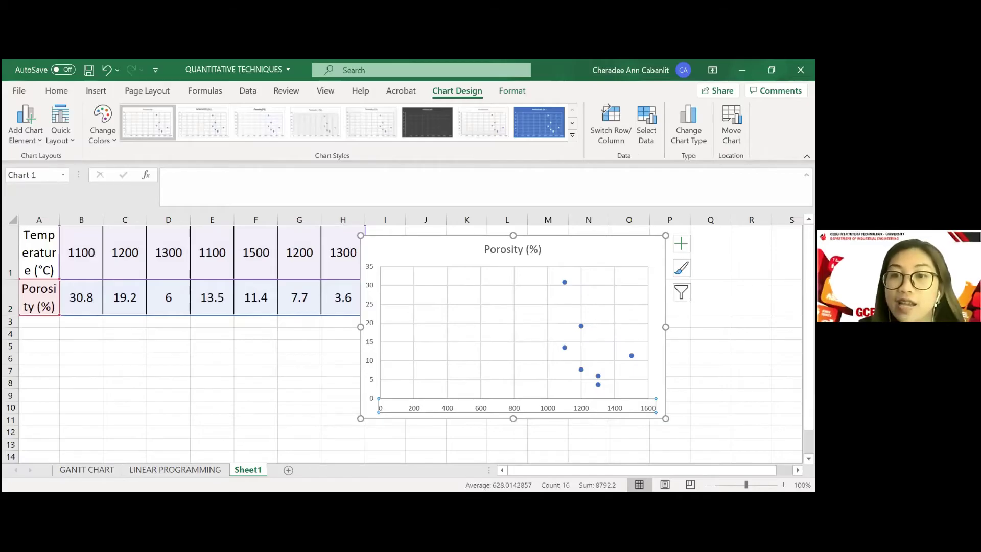
right_click(649, 408)
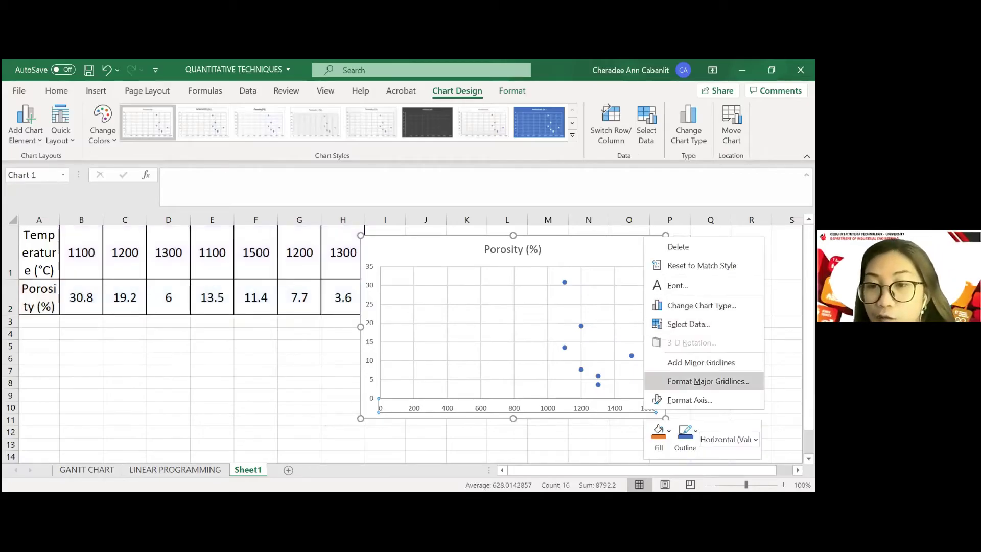
click(689, 399)
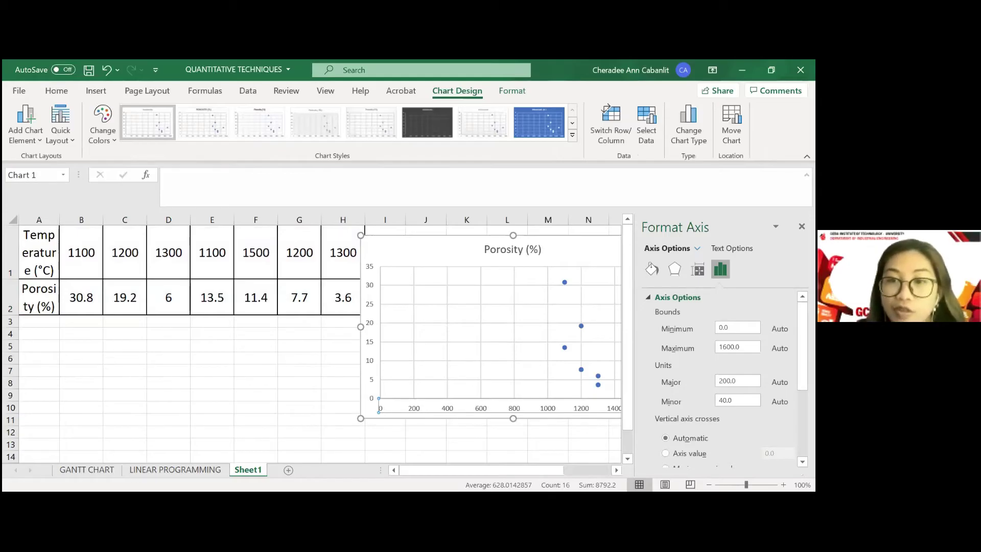
click(738, 327)
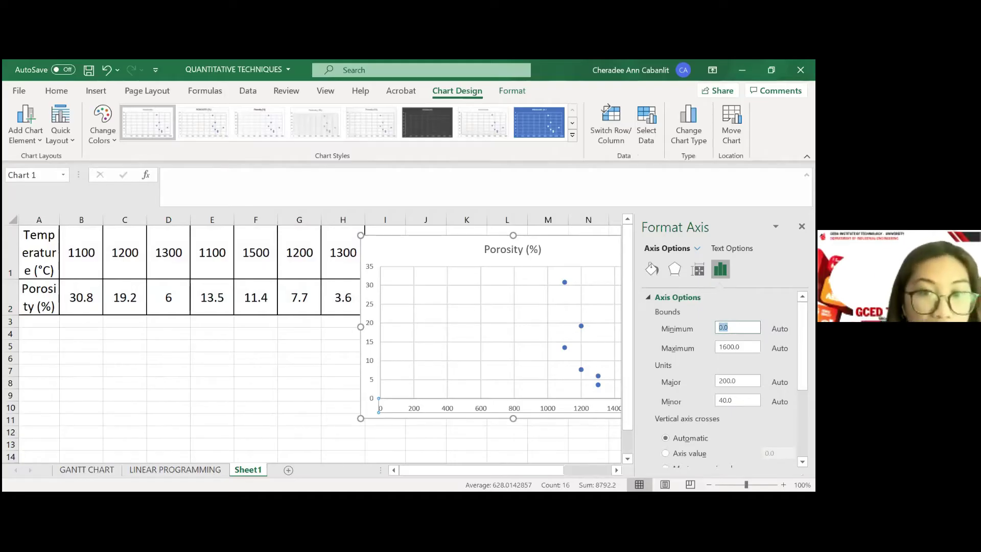
text(1000)
key(Return)
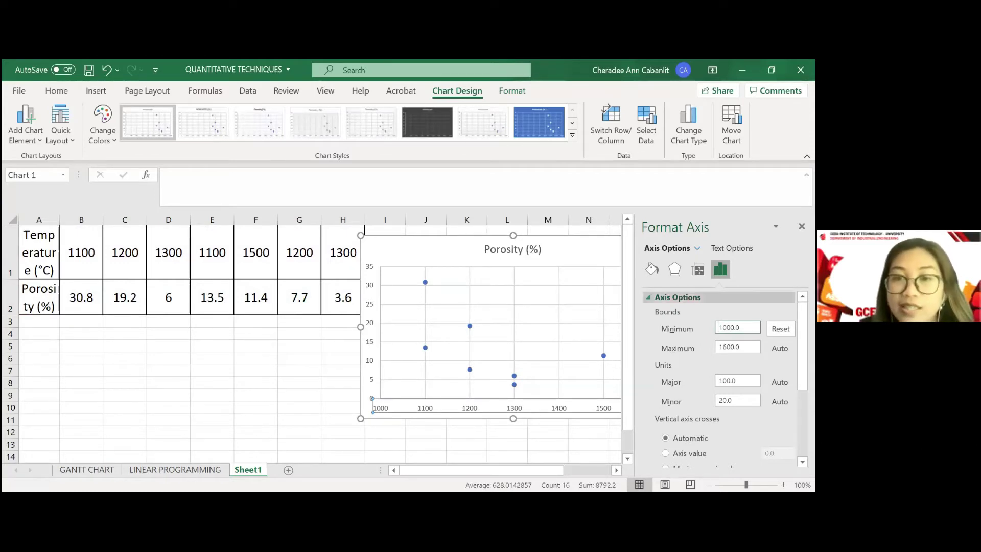
click(802, 226)
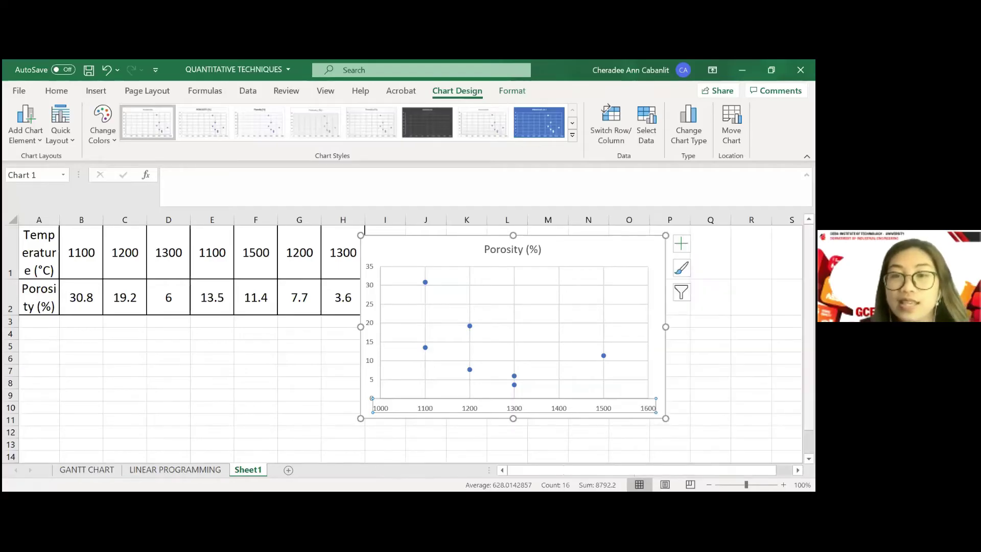
Step: Add data labels to the porosity points in the scatter chart
click(514, 381)
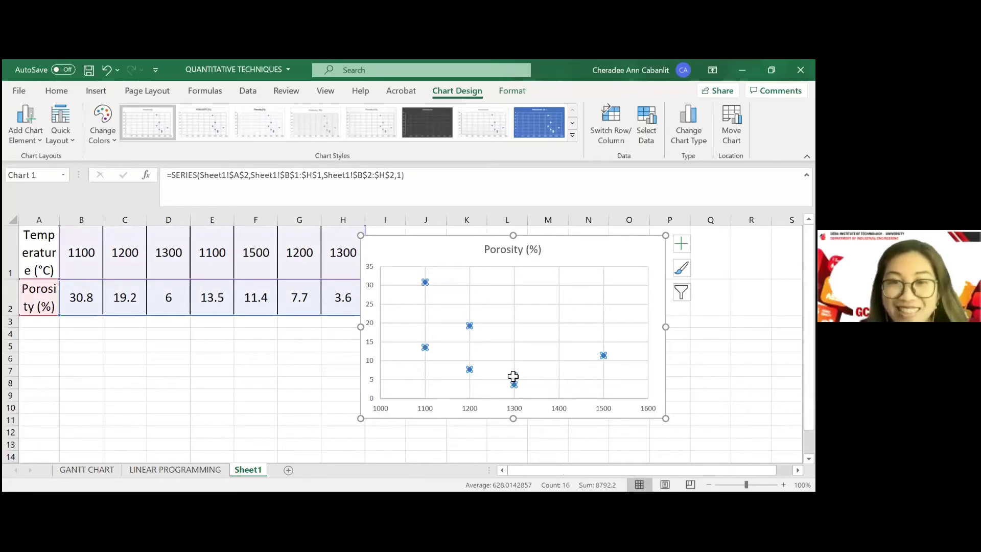
right_click(513, 376)
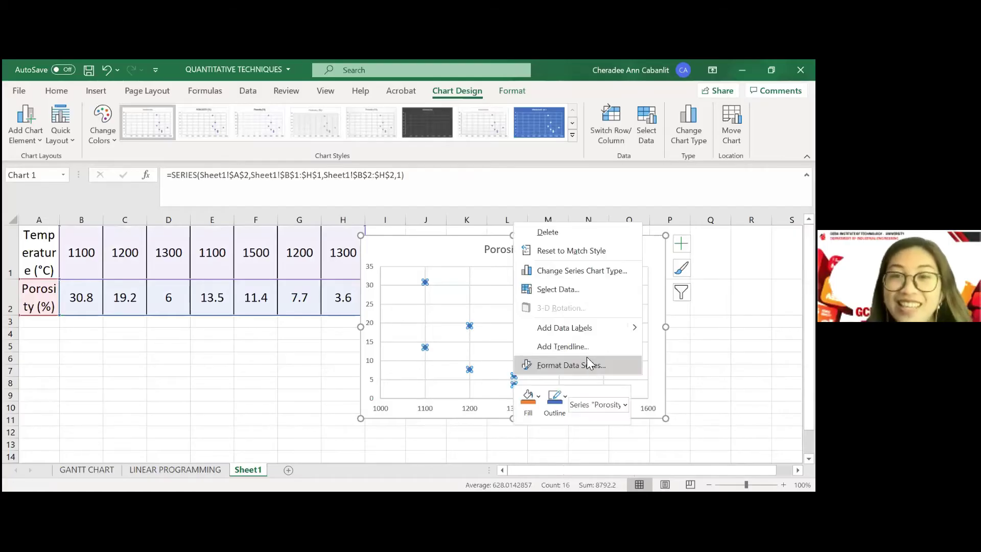
click(638, 329)
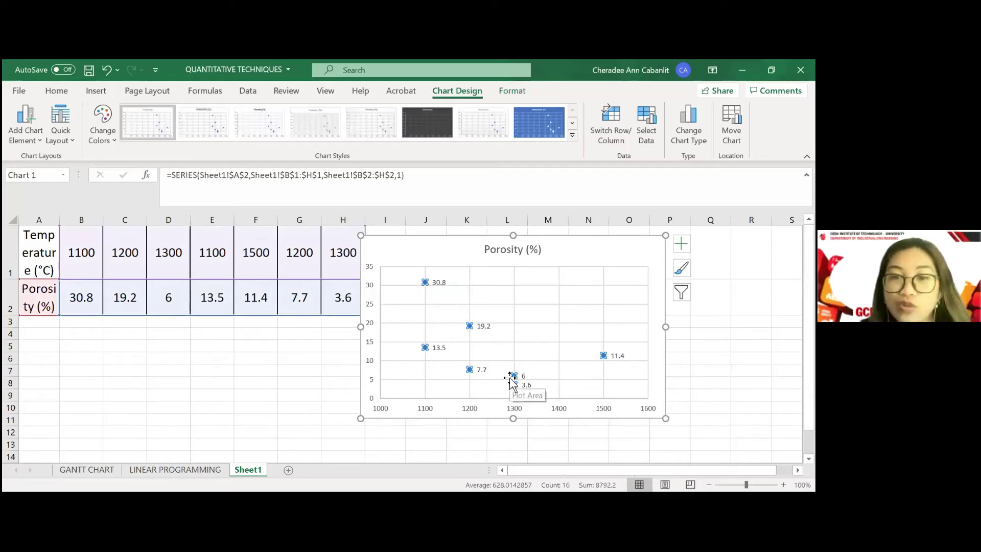
right_click(513, 376)
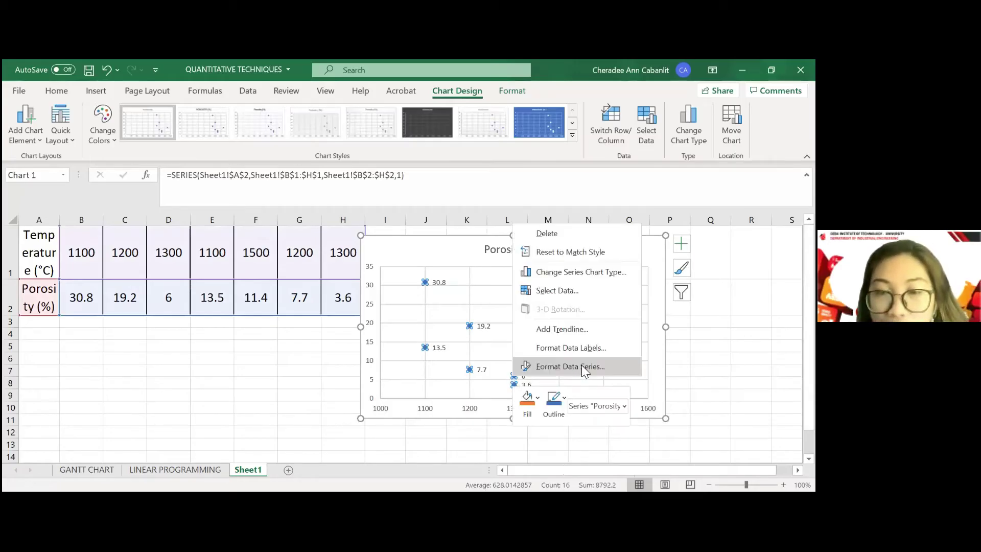
click(584, 367)
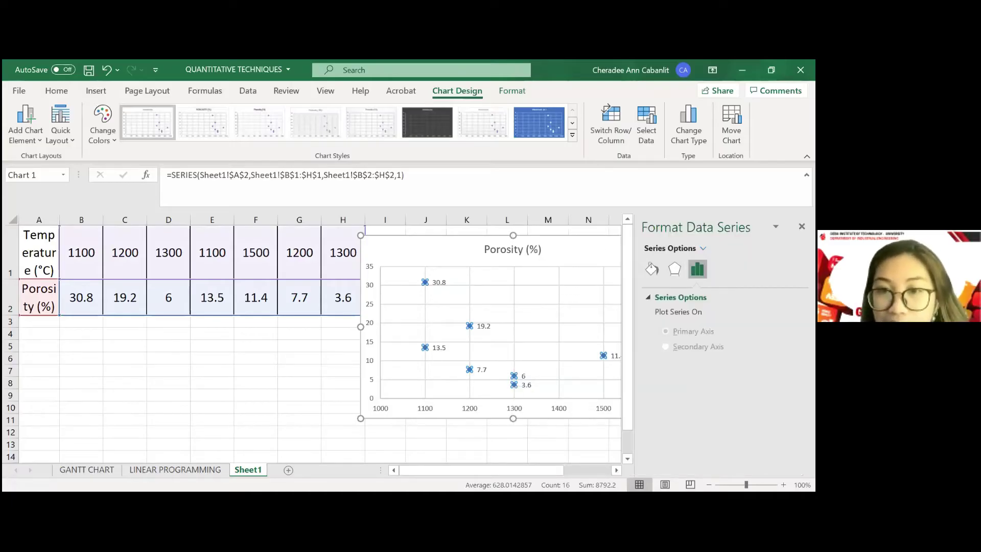
click(674, 268)
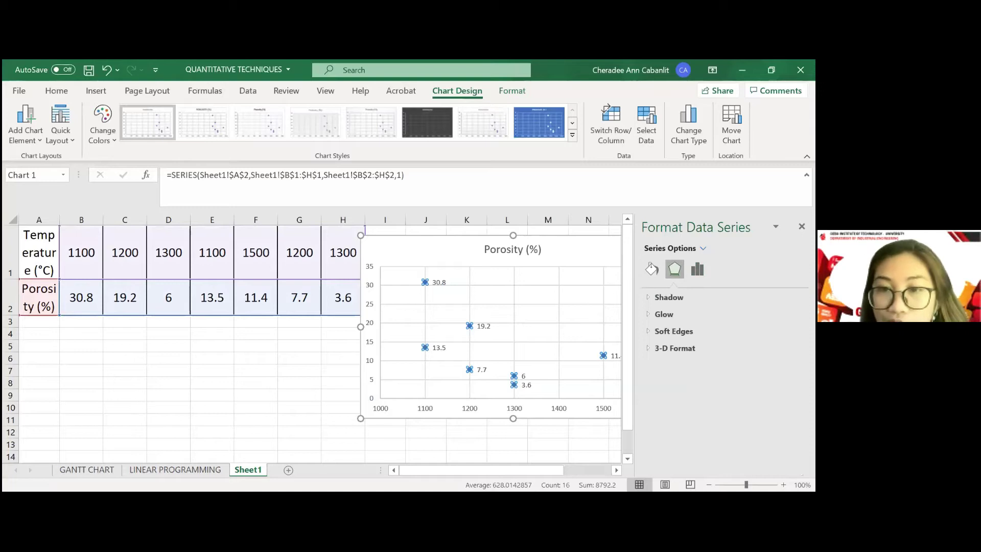
click(802, 226)
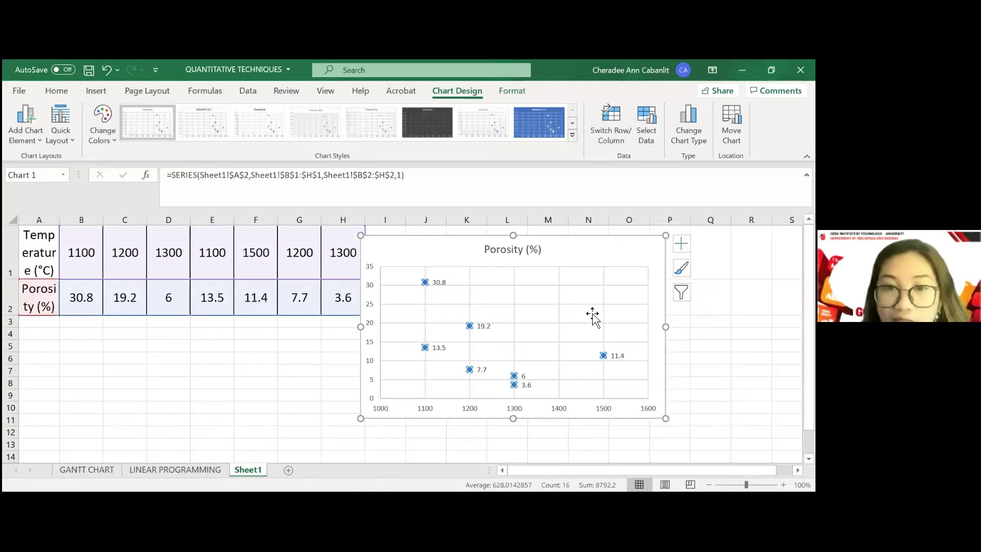
Step: Add a linear trendline to the porosity series, displaying its equation and R-squared value on the chart without a set intercept
right_click(470, 325)
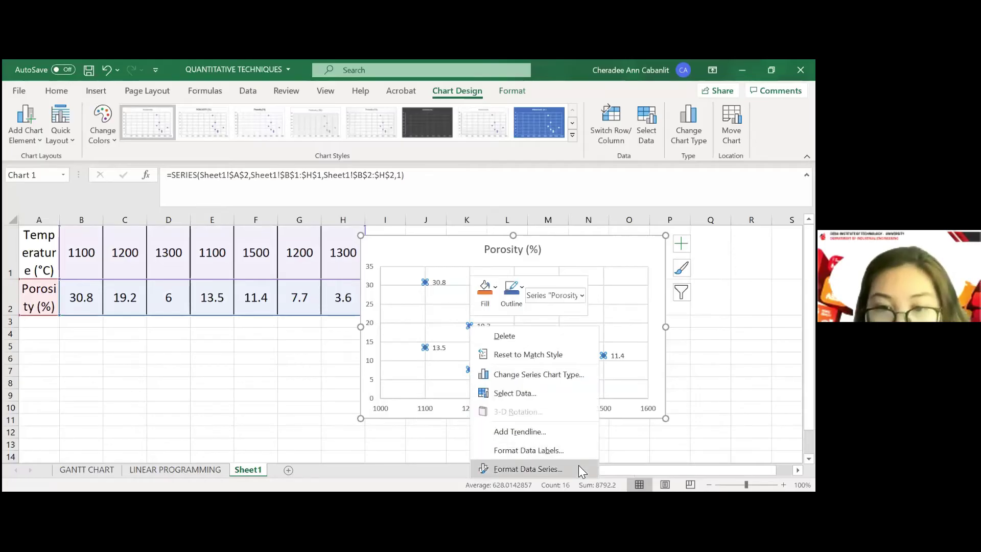
click(549, 433)
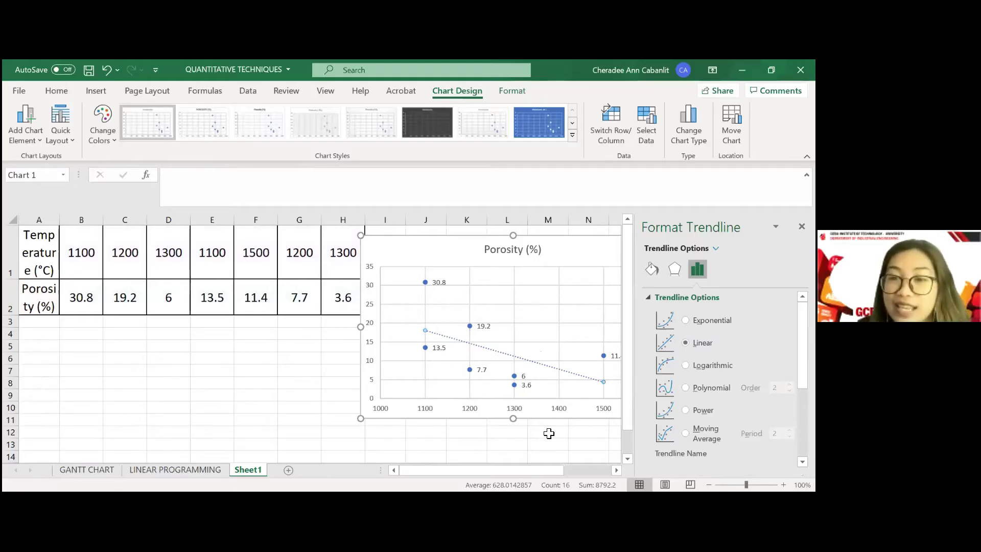
scroll(725, 378, down, 5)
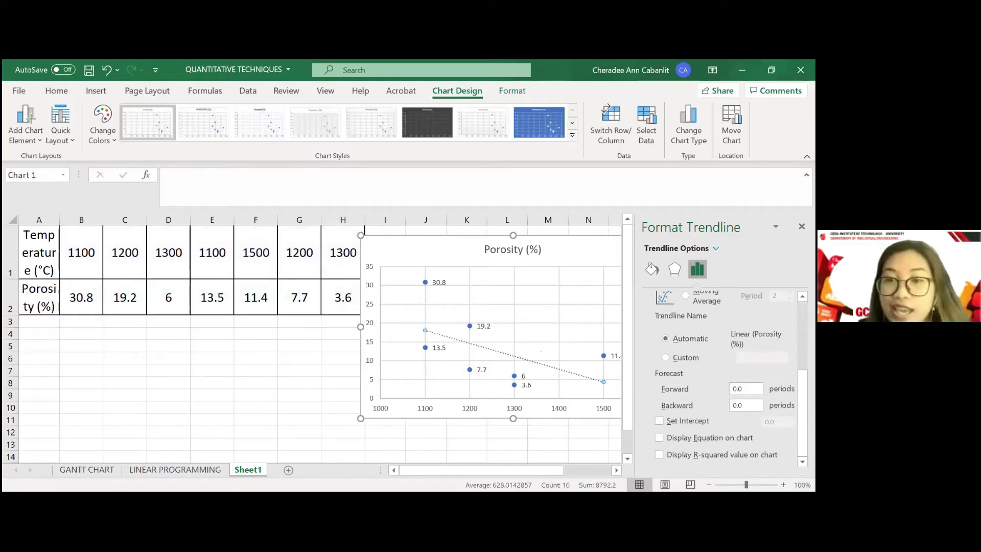
click(659, 454)
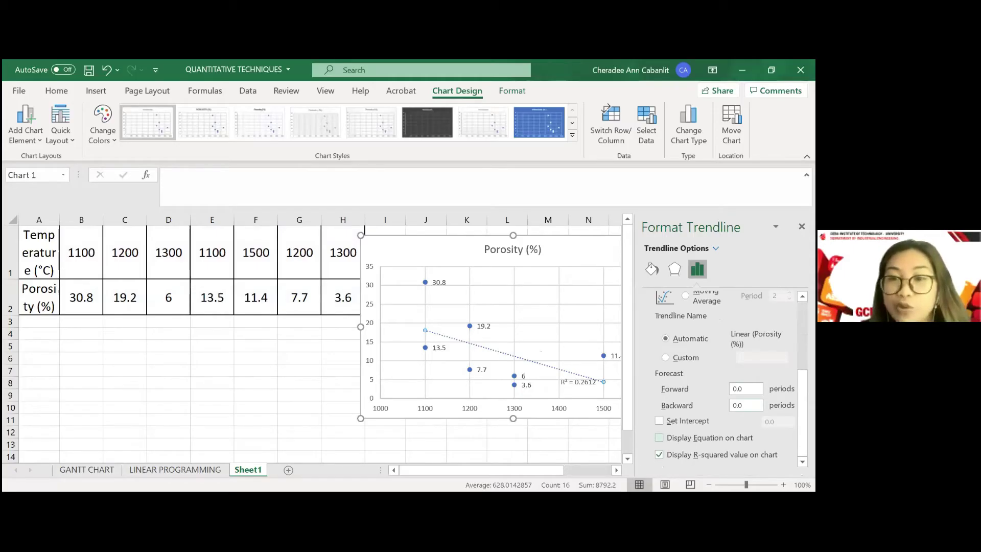
click(659, 438)
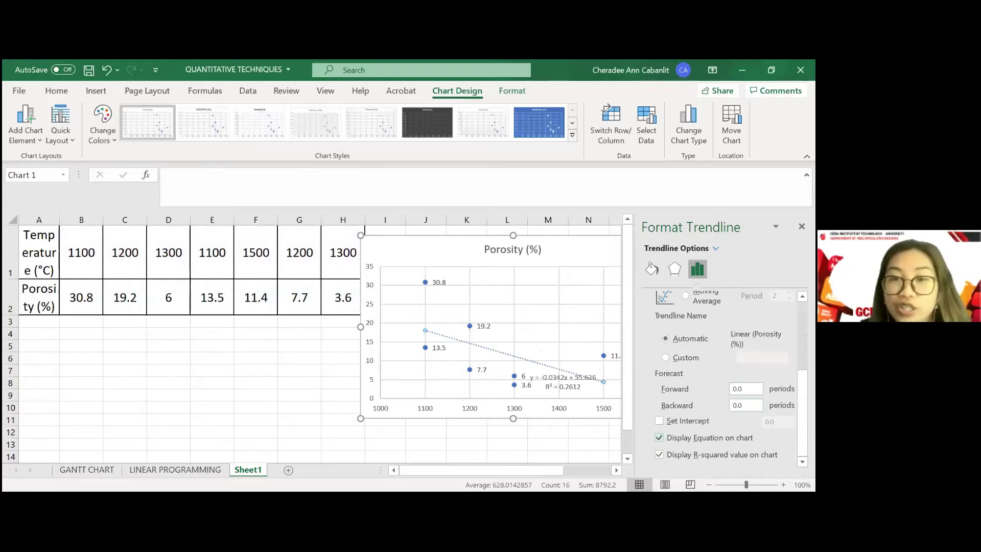
click(660, 420)
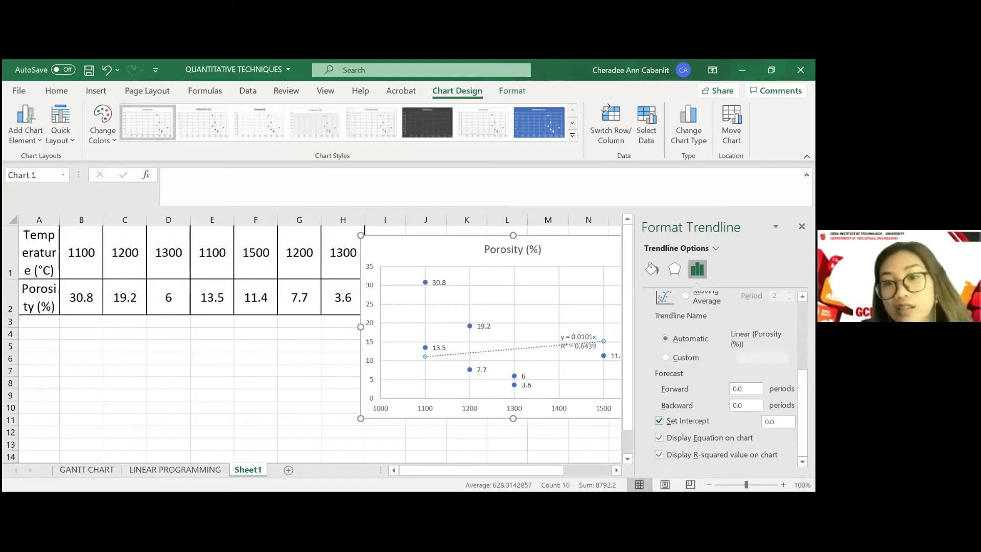
click(659, 420)
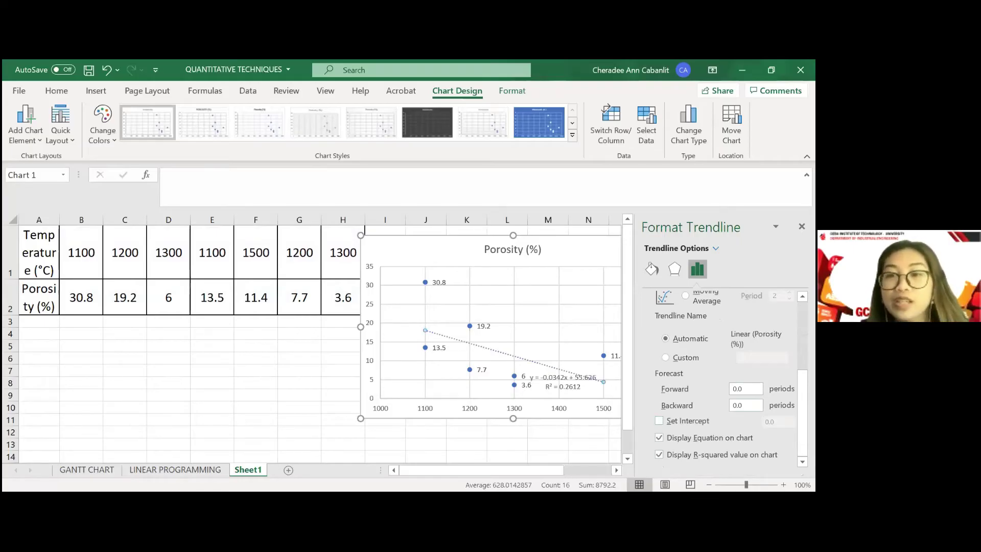
click(801, 226)
Step: Move the trendline equation and R-squared label above the trendline, clear of the data points
click(560, 380)
mouse_move(549, 370)
mouse_down()
mouse_move(514, 338)
mouse_move(543, 322)
mouse_move(528, 333)
mouse_up()
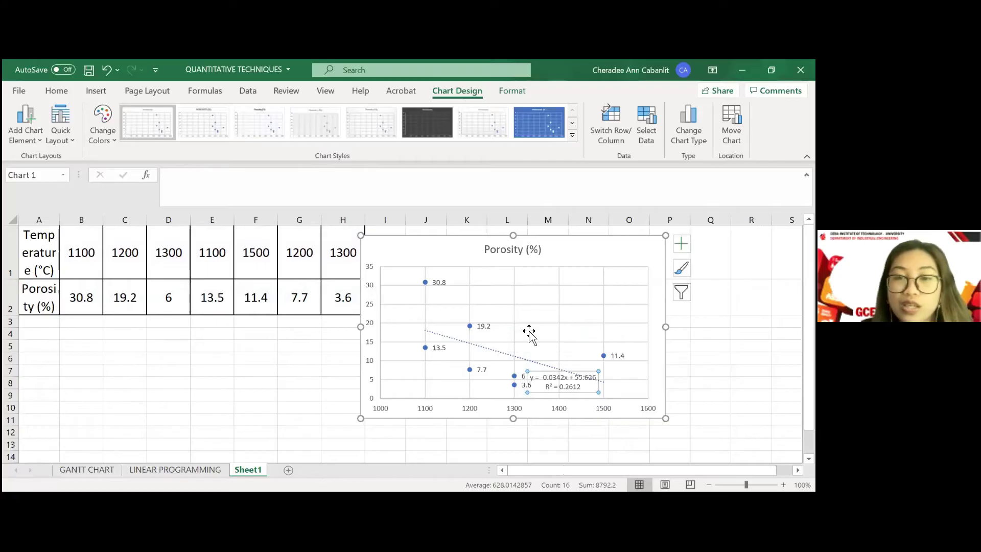
click(751, 346)
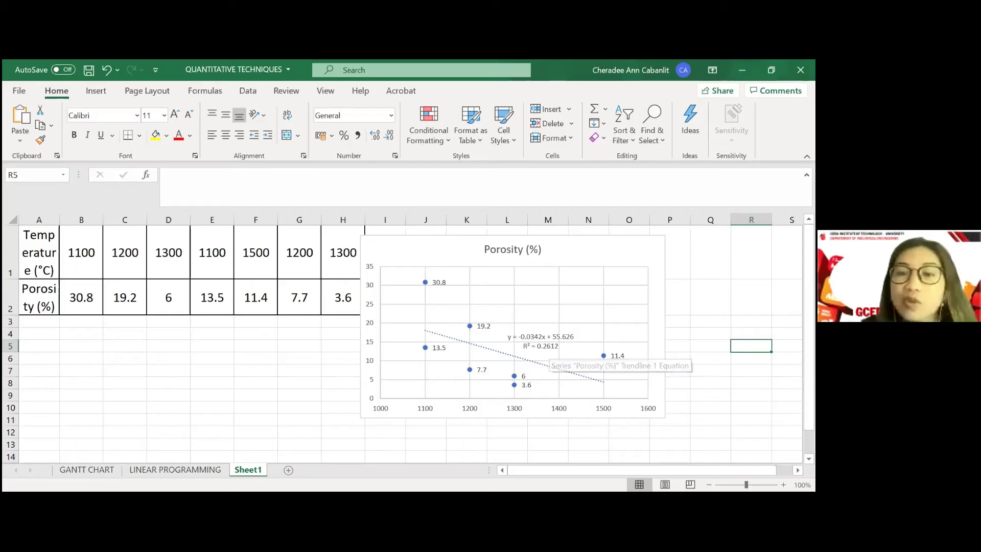
Step: Calculate the correlation coefficient in cell Q6 with the formula =SQRT(0.2612)
key(Down)
key(Left)
text(=)
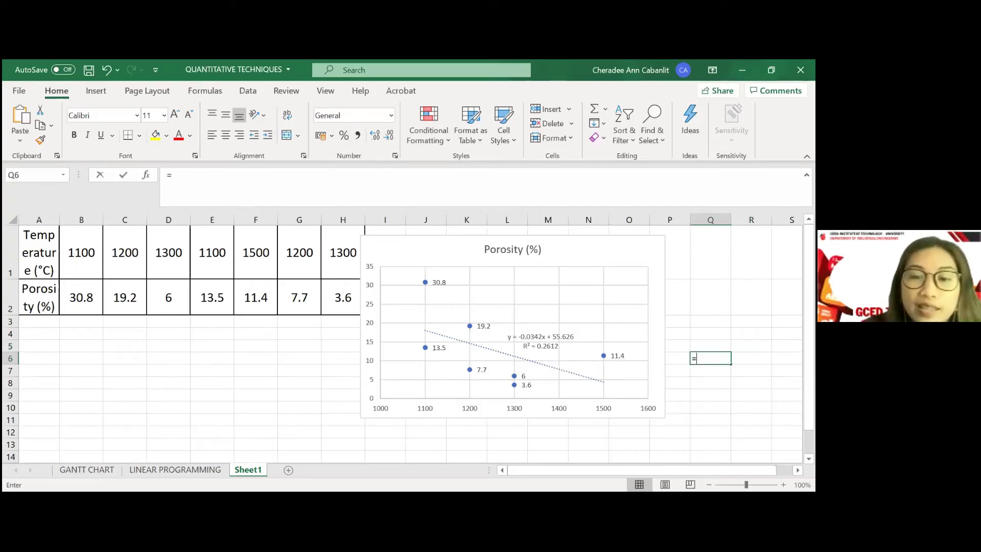
text(0.2612)
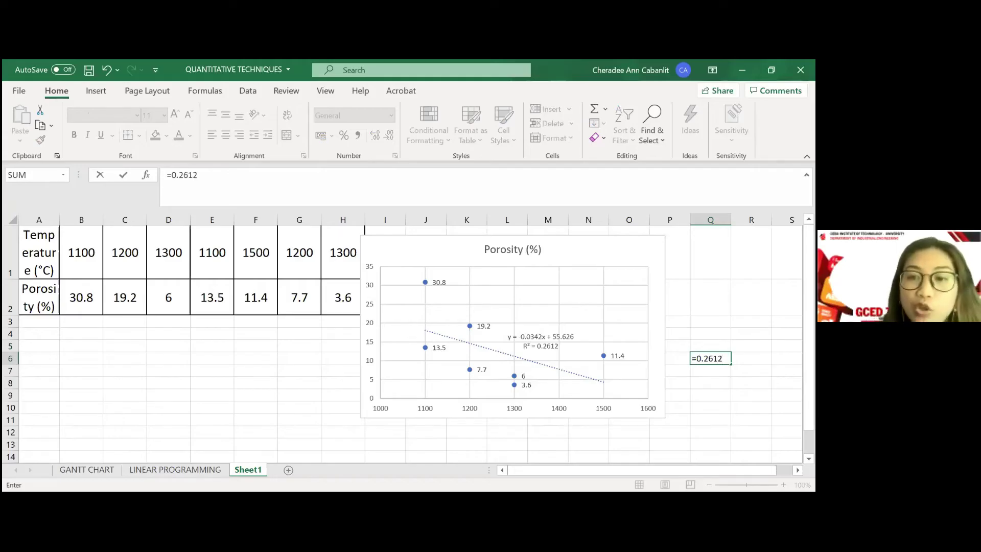
click(697, 358)
text(s)
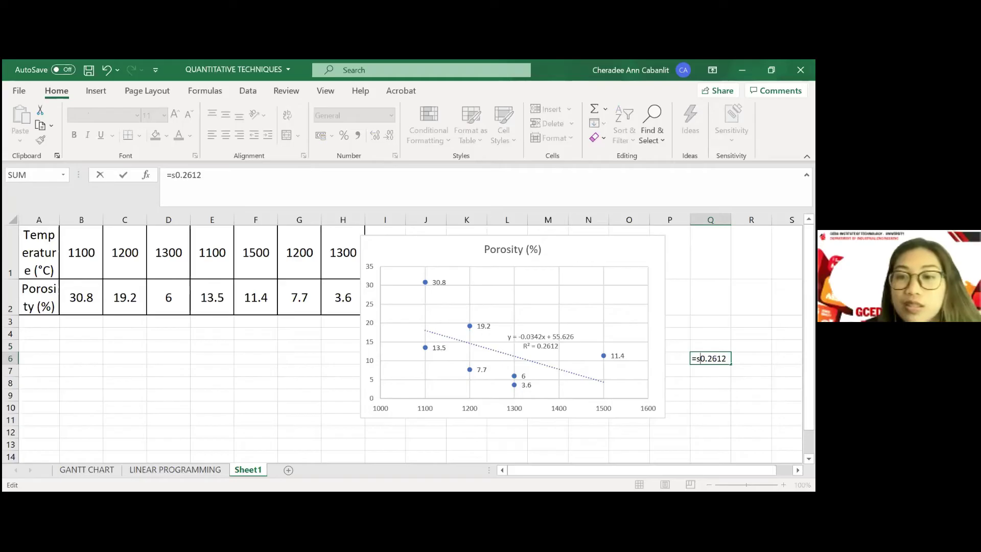
text(qrt()
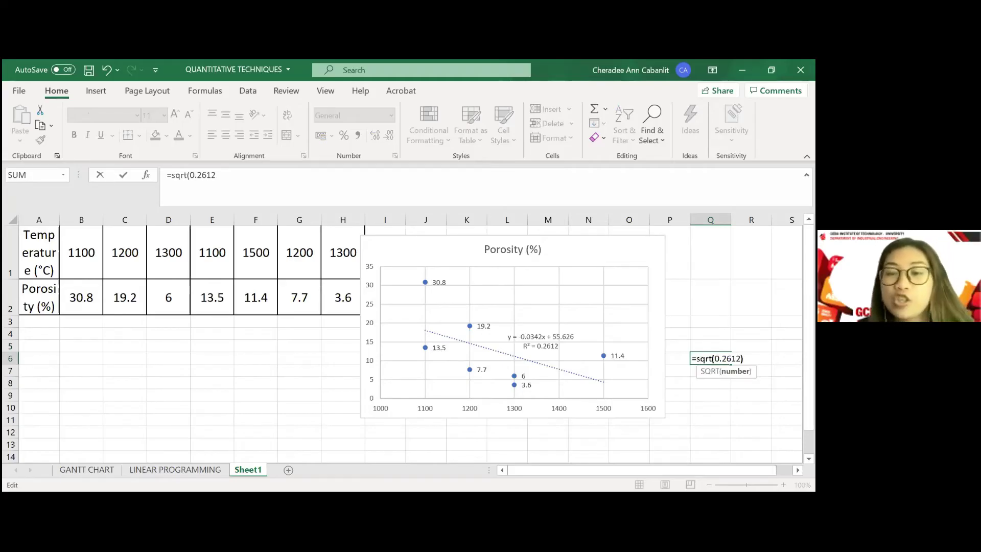
key(Return)
key(Up)
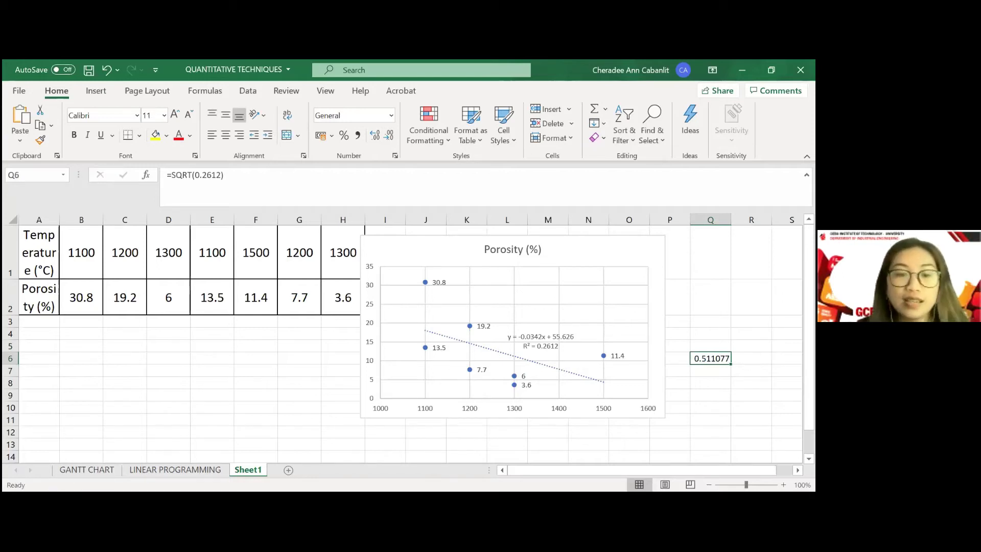
Step: Move the correlation coefficient from Q6 to C4 and label it R in cell B4
key(ctrl+c)
click(123, 334)
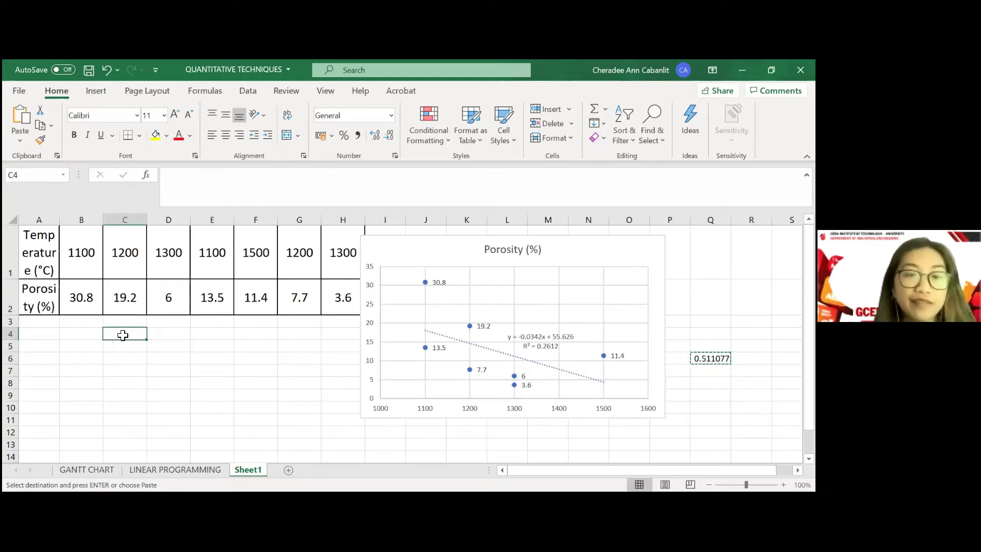
key(ctrl+v)
click(90, 334)
text(R)
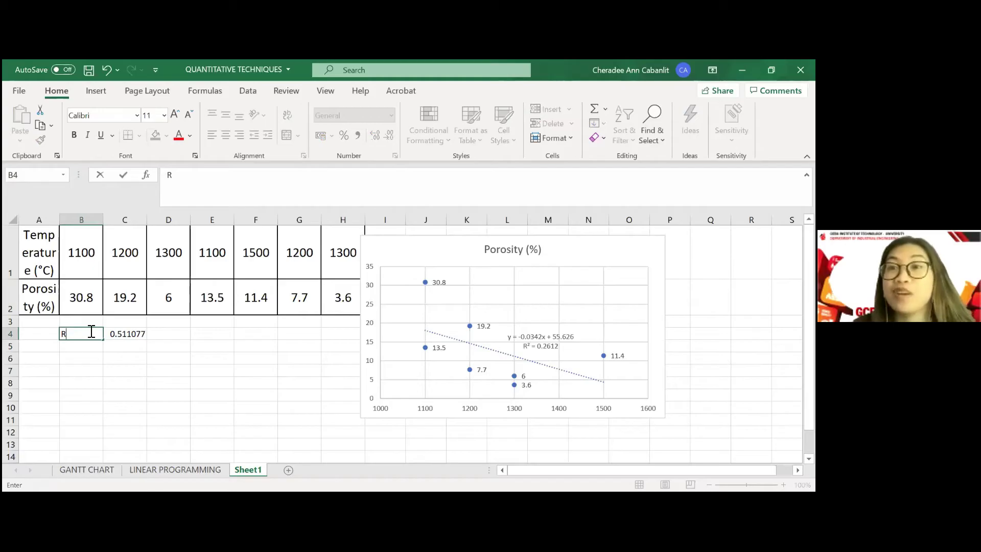
Step: Enter INTERMEDIATE in cell E4 and format it bold and italic
key(Right)
key(Right)
key(Right)
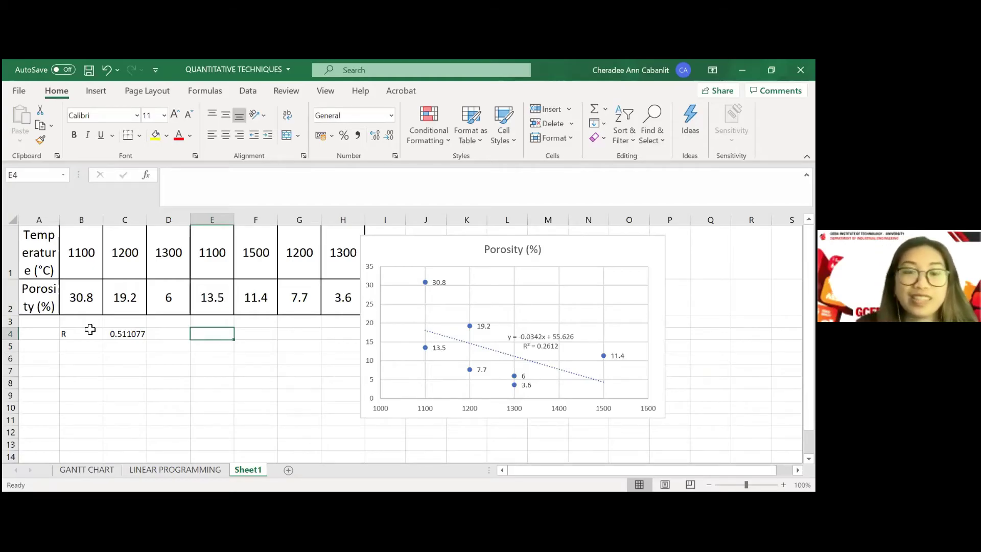
text(INTERMEDIATE)
key(Return)
key(Up)
key(ctrl+b)
key(ctrl+i)
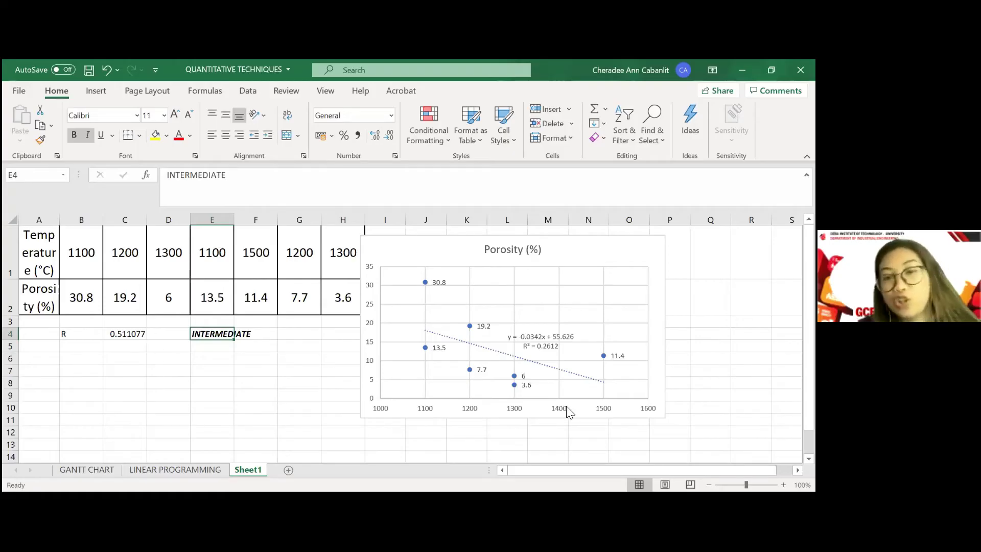
Step: Centre the contents of cells B4:E4 horizontally
key(Left)
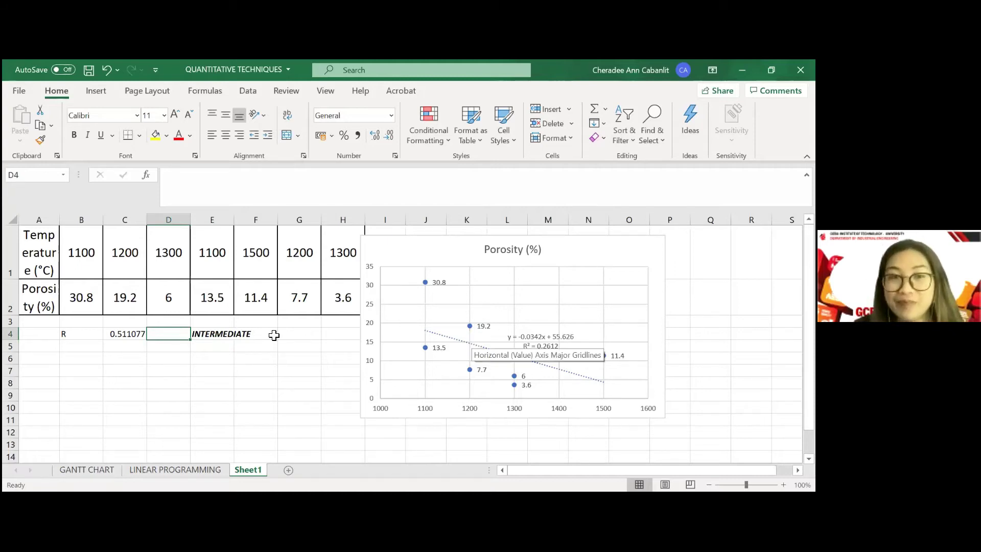
drag(96, 333, 229, 333)
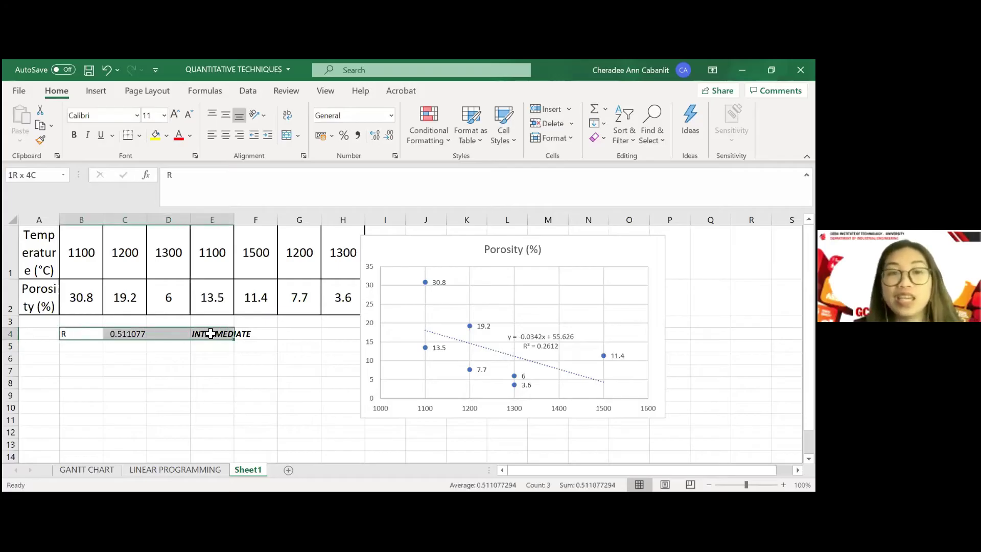
click(233, 136)
click(229, 134)
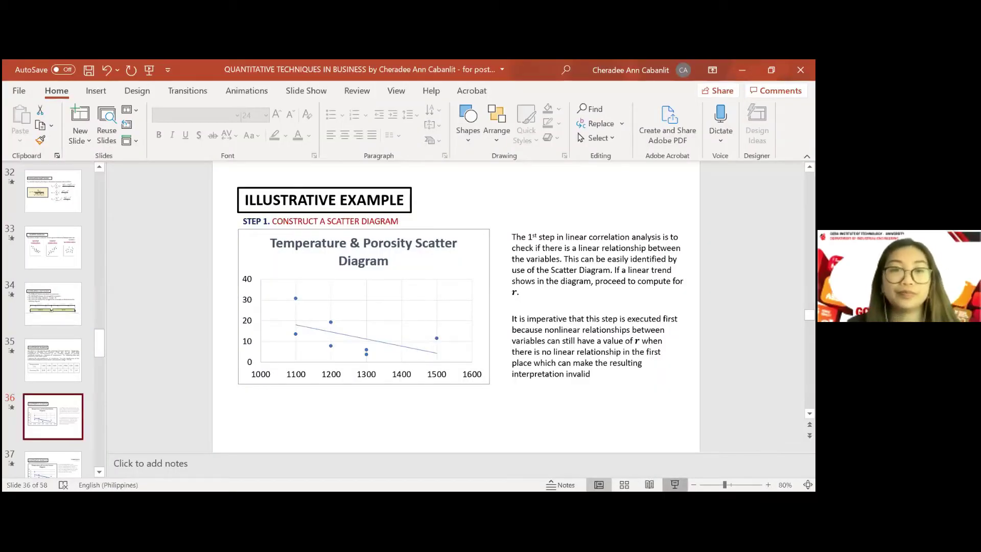
Step: Switch to PowerPoint, start the slide show from slide 36 and advance to the worked correlation calculation
click(674, 485)
key(Right)
key(Right)
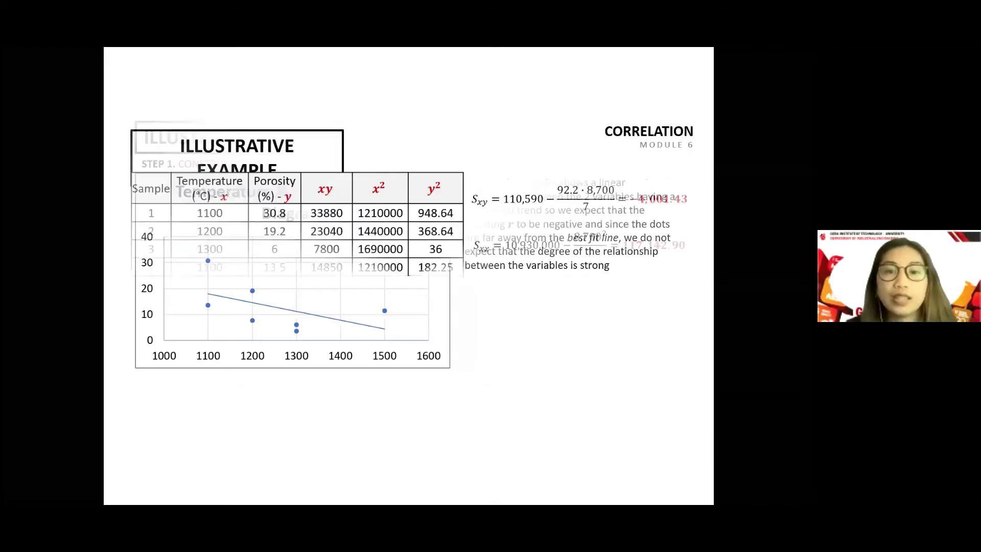
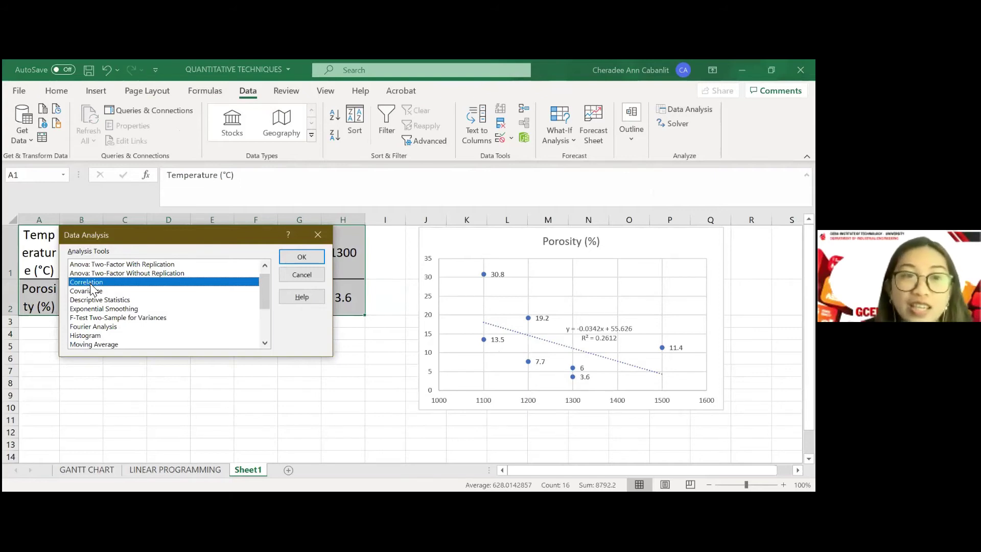
Step: Run the Correlation analysis on A1:H2, grouped by rows with labels in the first column, outputting to B6
click(316, 254)
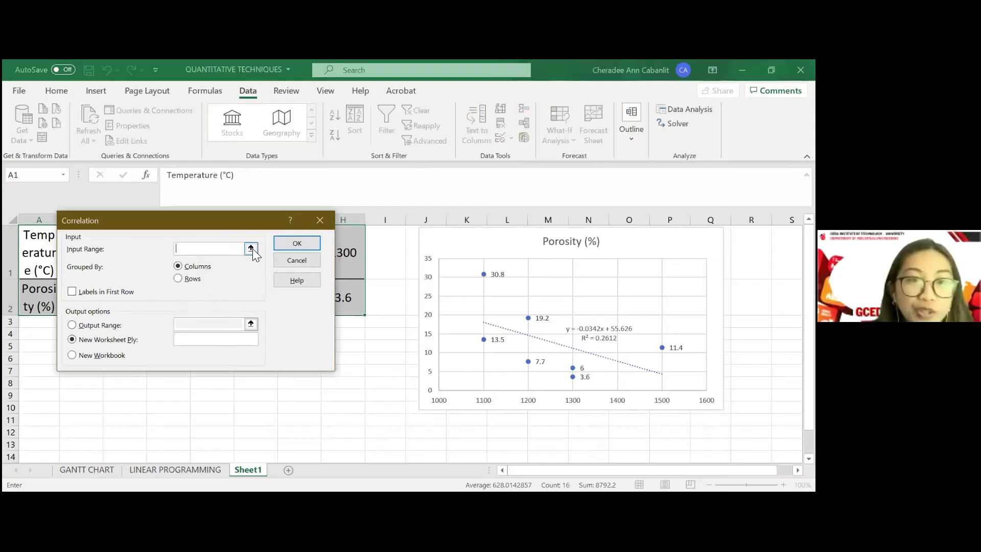
drag(40, 250, 336, 276)
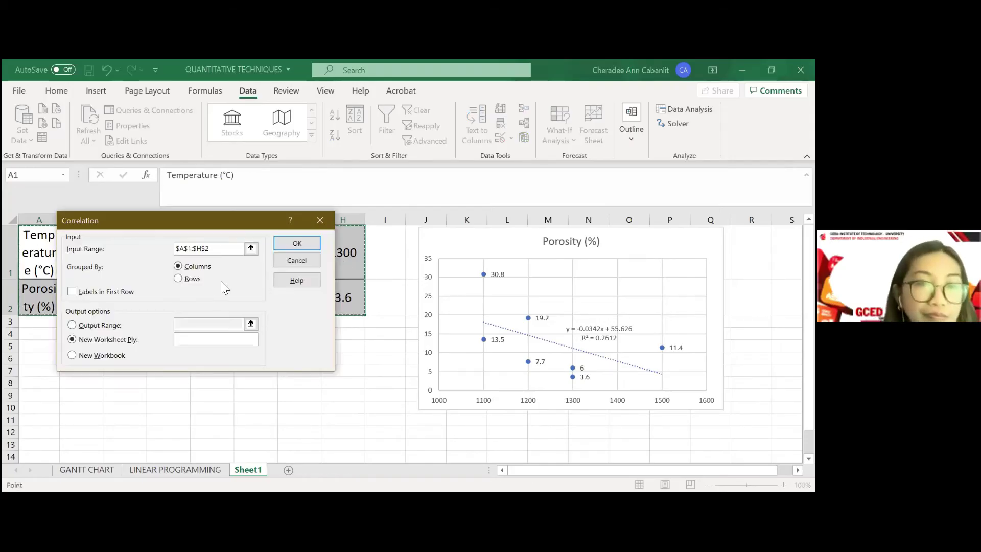
click(192, 279)
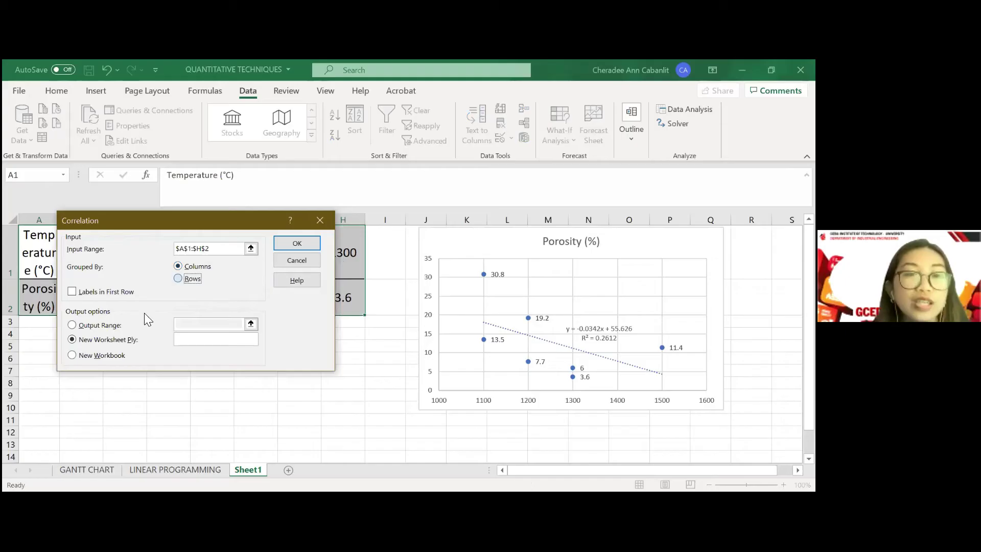
click(68, 291)
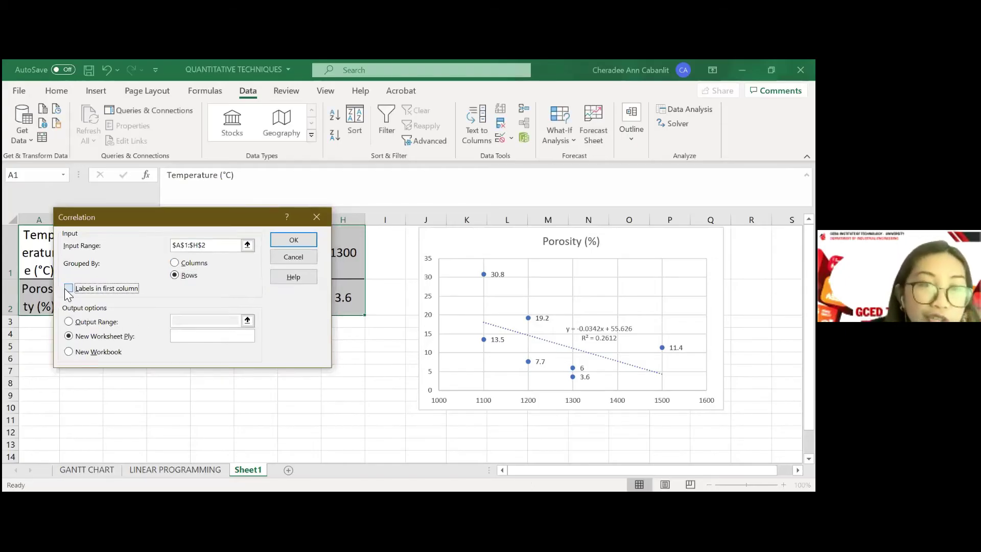
click(69, 322)
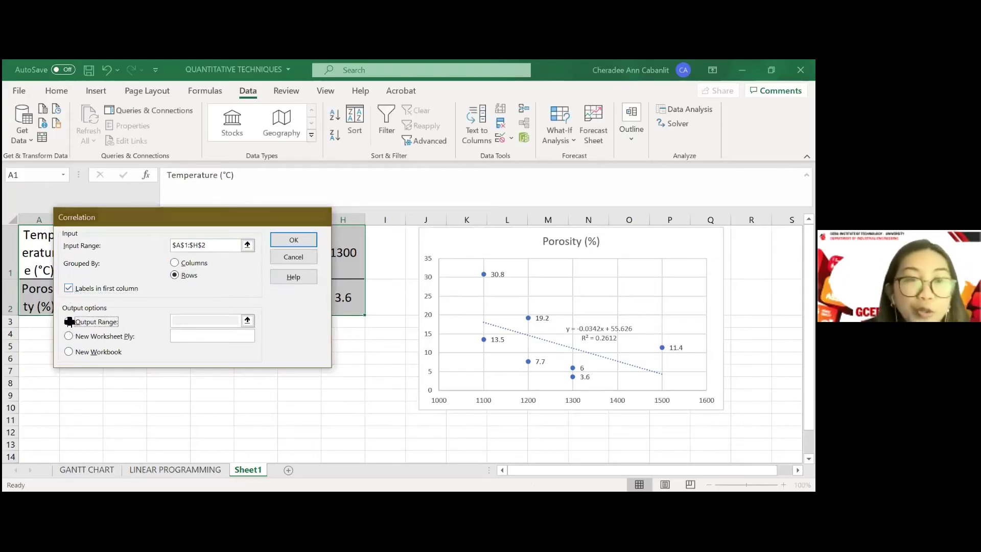
click(246, 315)
click(79, 361)
key(Return)
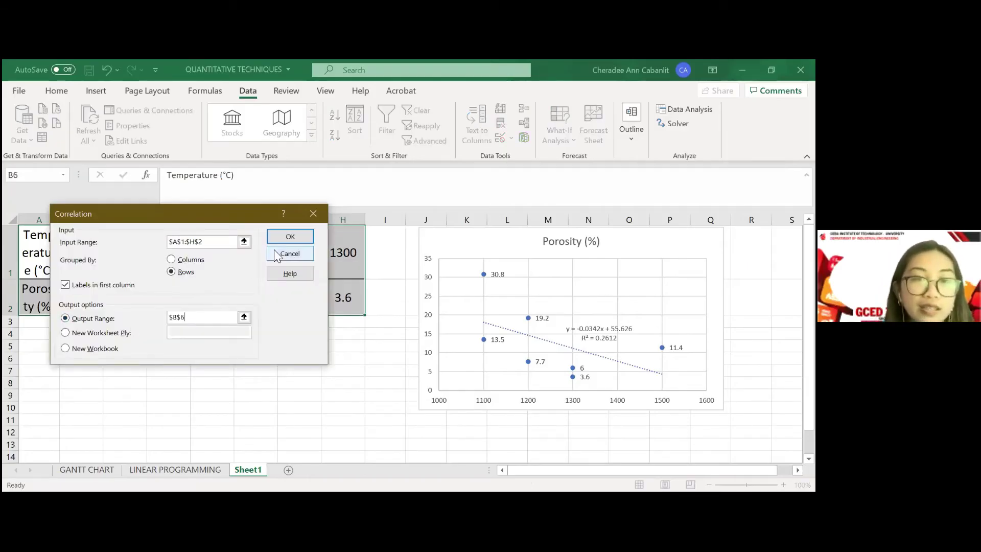
click(280, 236)
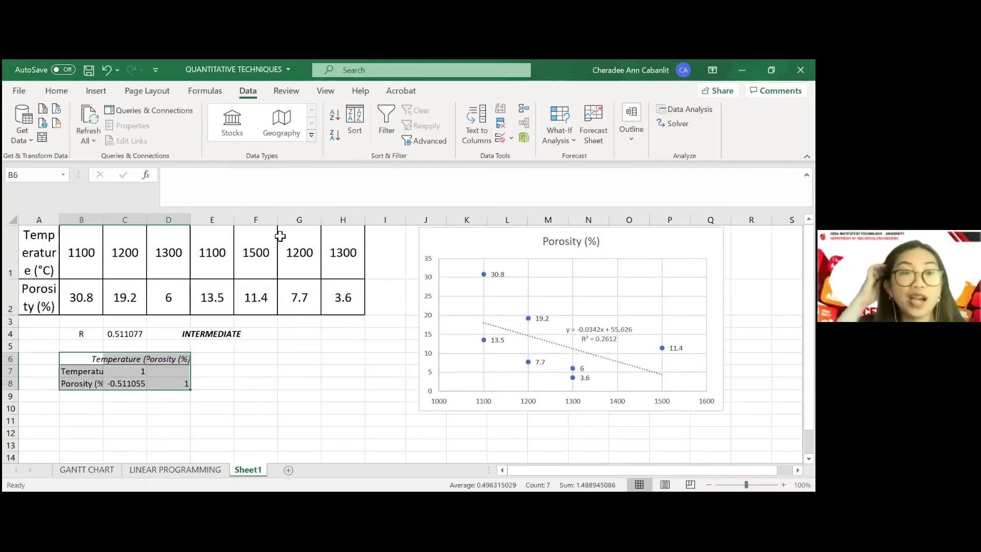
Step: Check the coefficient in C8 against the chart's trendline label, and autofit column B to its contents
click(128, 384)
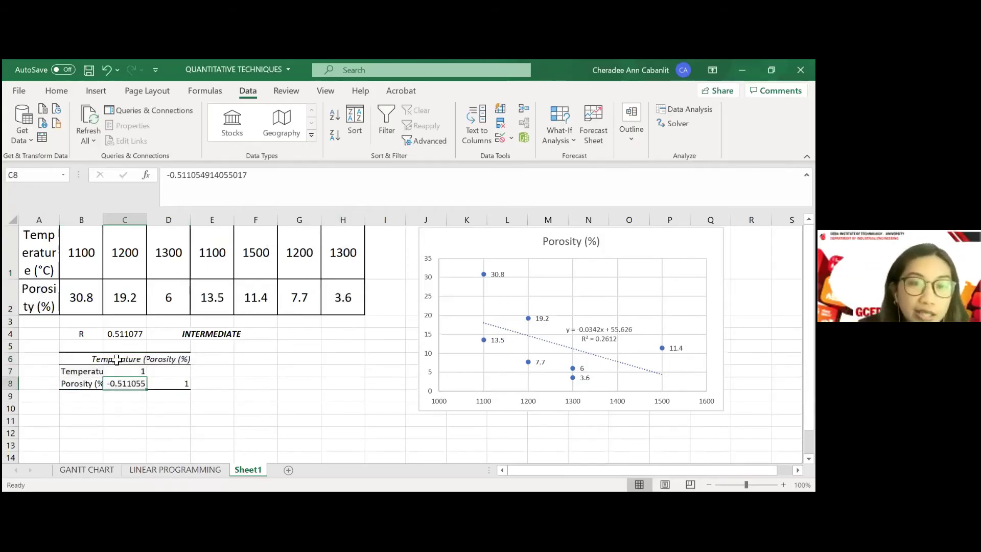
click(606, 341)
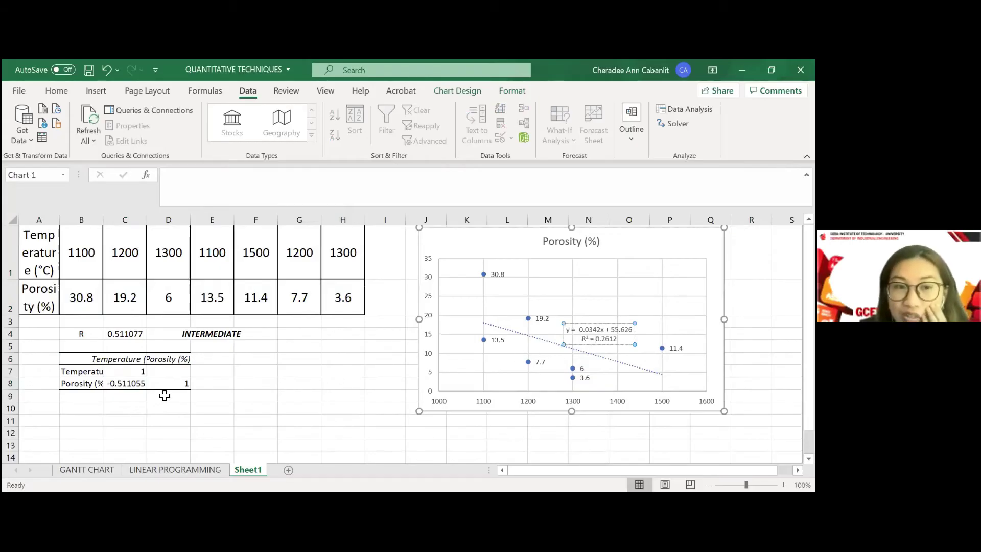
click(141, 400)
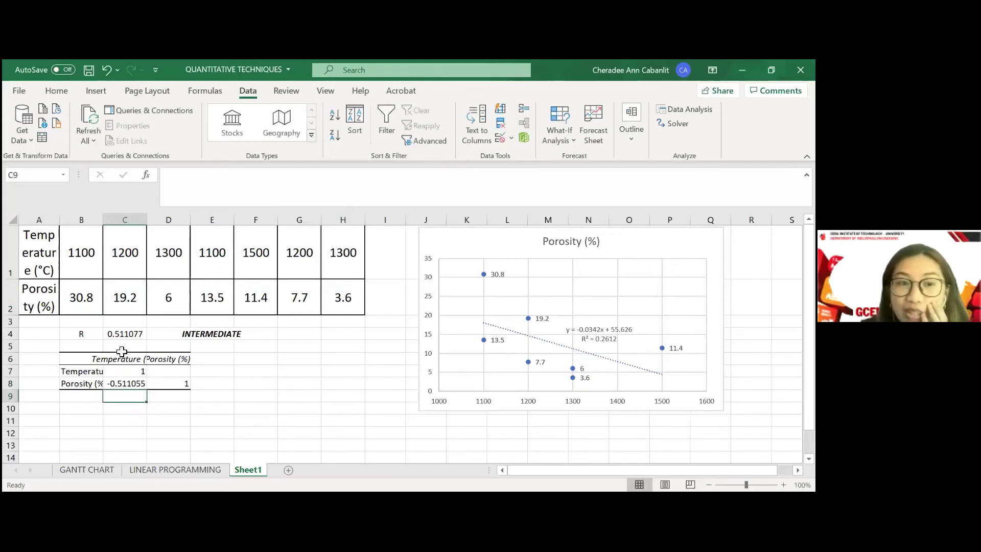
double_click(102, 221)
click(127, 418)
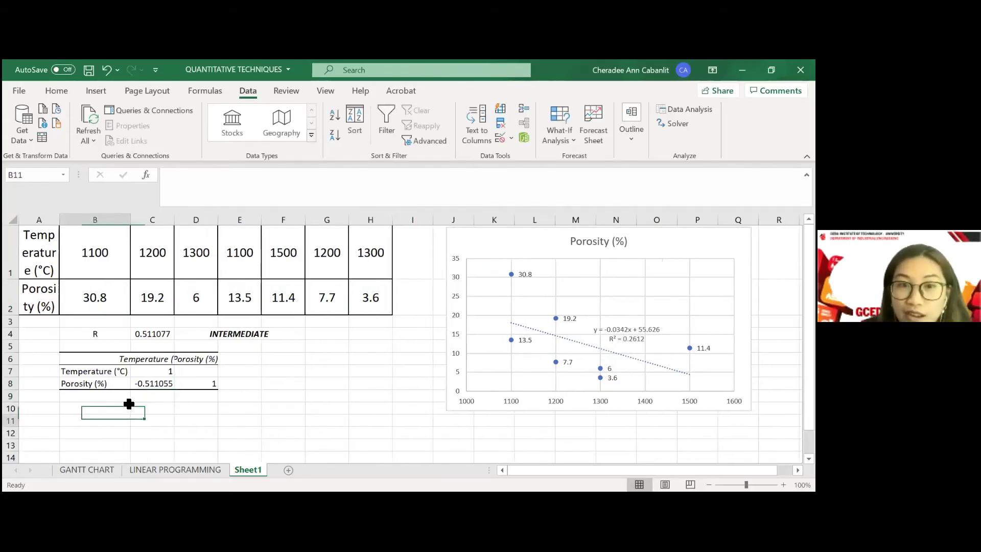
click(168, 386)
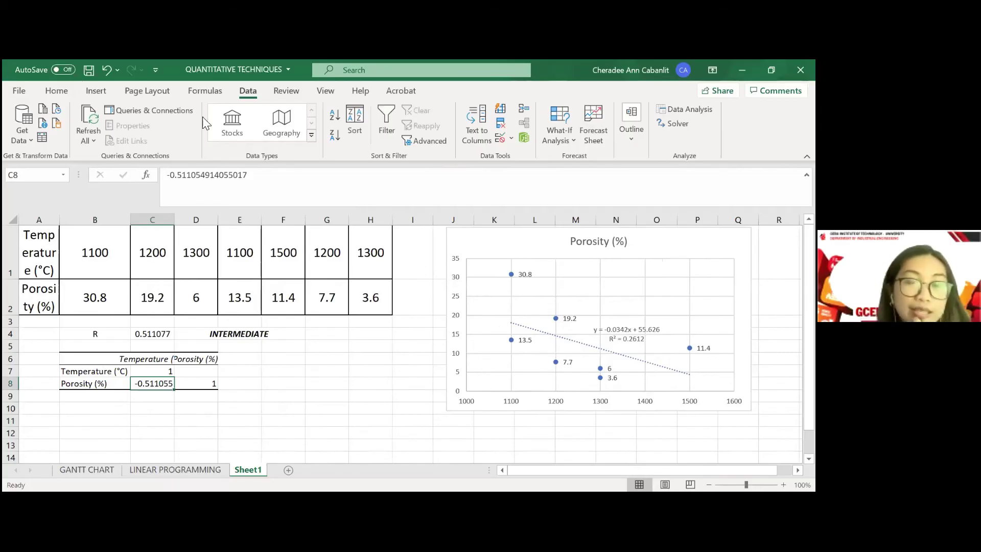
Step: Set up a Regression analysis with Y range A2:H2, X range A1:H1 and the Labels option enabled
click(104, 406)
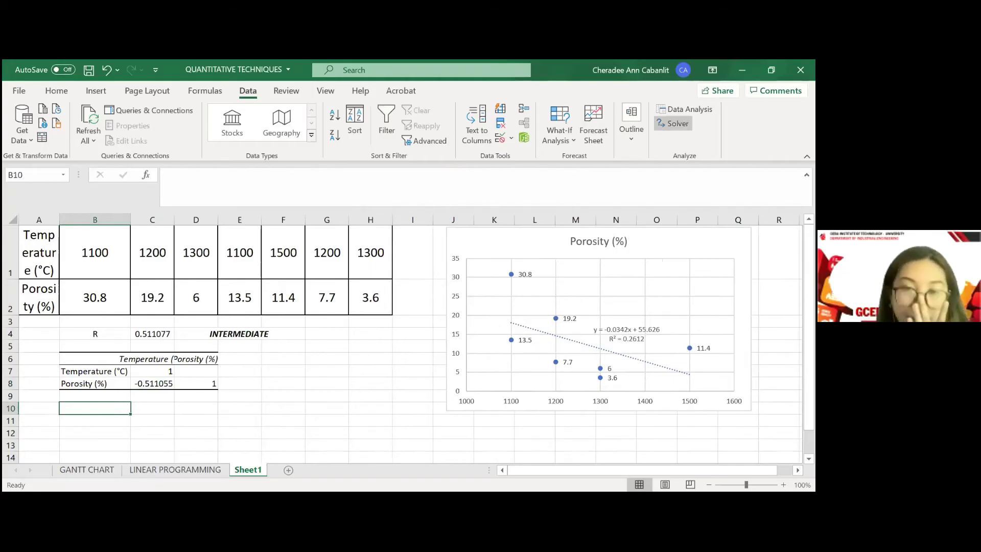
click(684, 109)
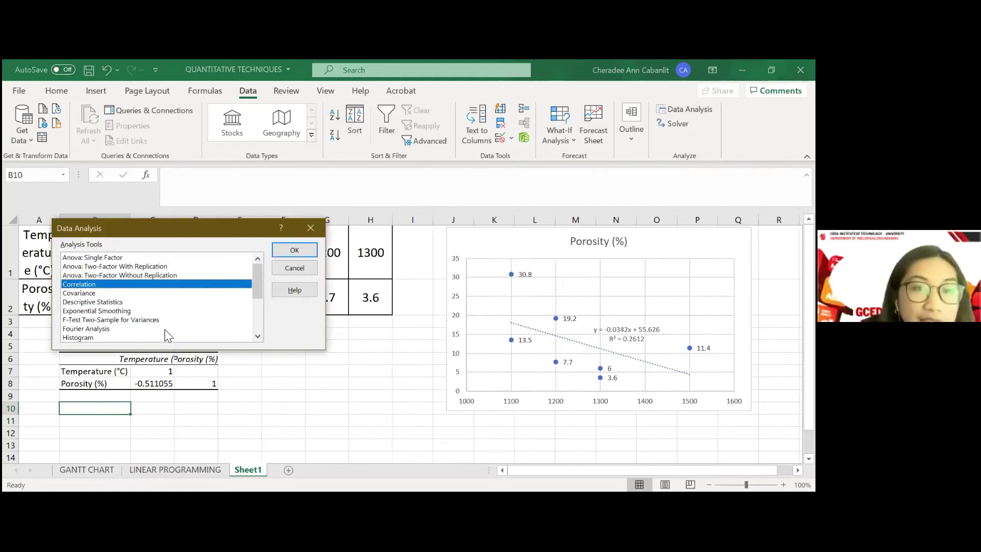
scroll(165, 330, down, 2)
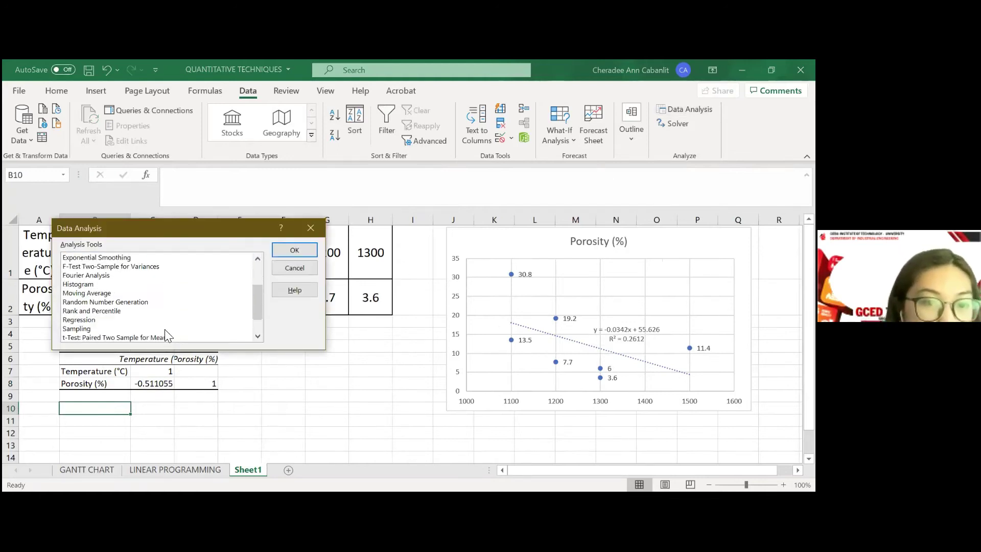
click(97, 320)
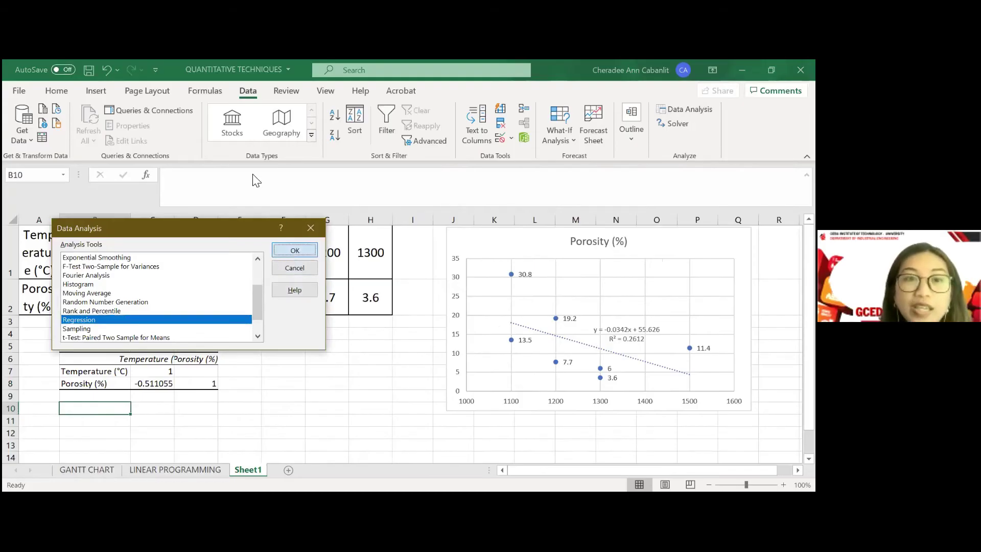
key(Return)
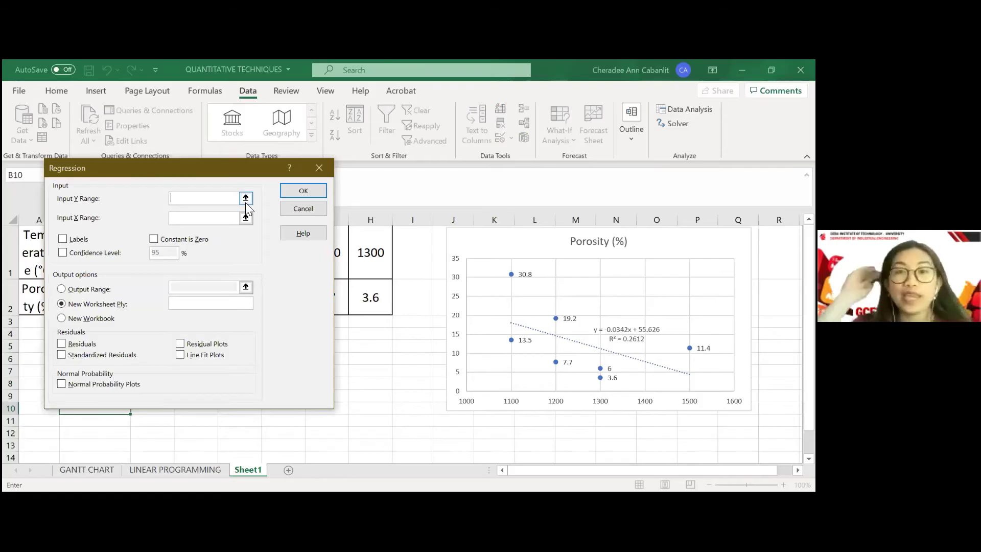
click(246, 197)
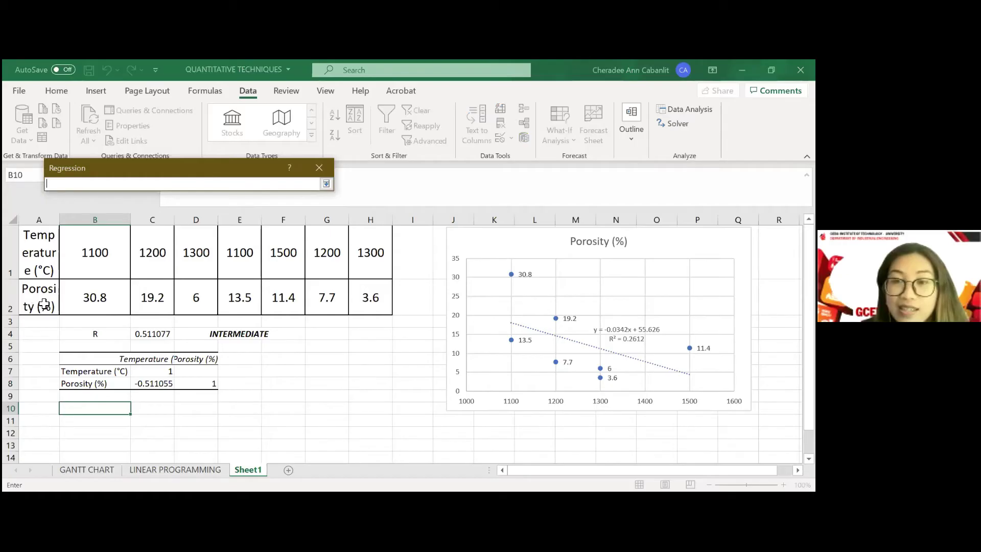
drag(37, 301, 379, 279)
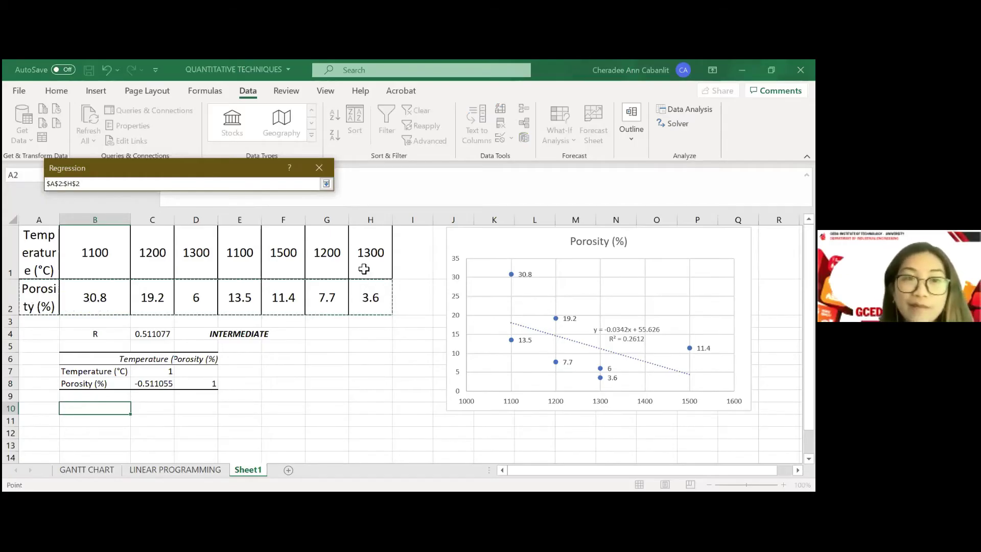
click(246, 218)
drag(37, 252, 77, 255)
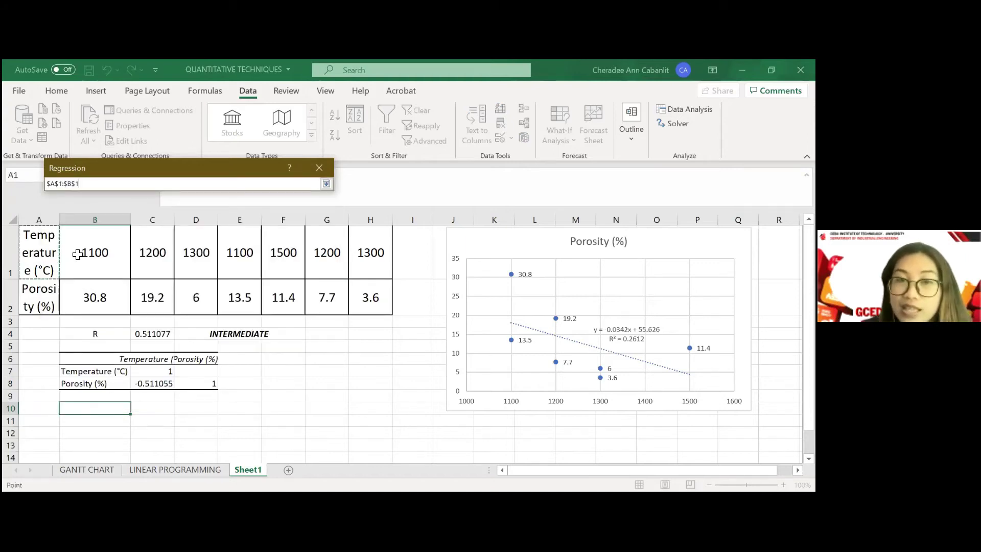
drag(78, 254, 65, 250)
click(64, 239)
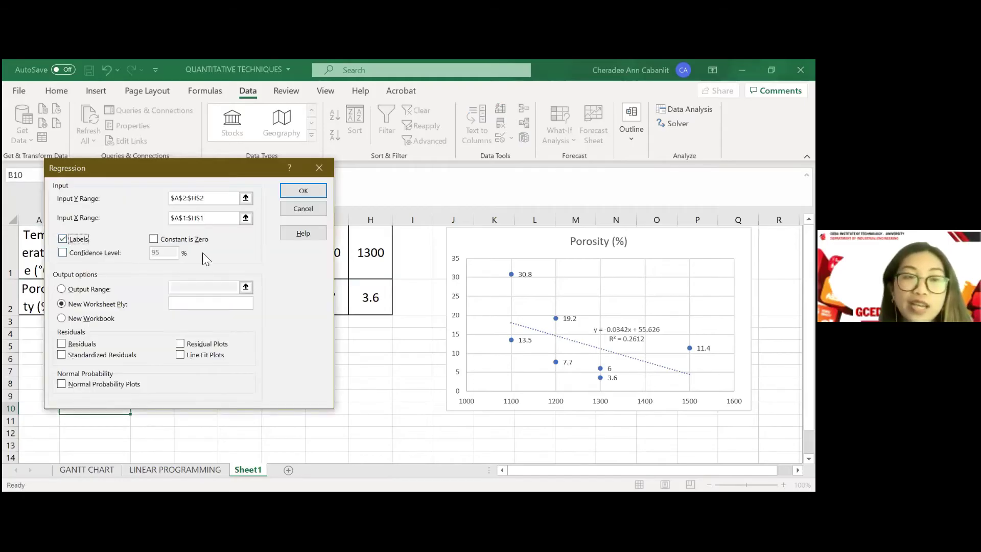
Step: Set the regression output range to B12, include residuals, run the analysis and view its summary output
click(62, 289)
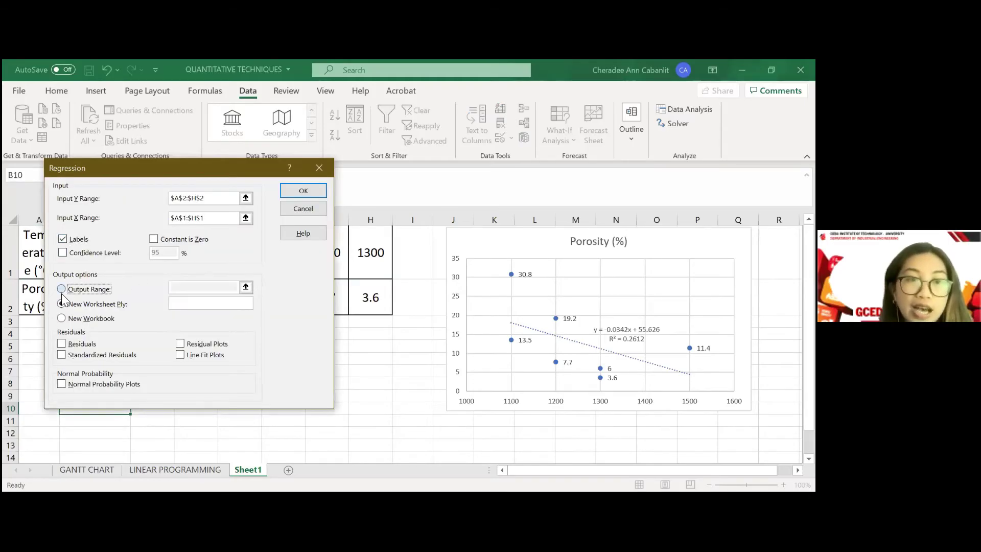
click(245, 286)
click(70, 432)
key(Return)
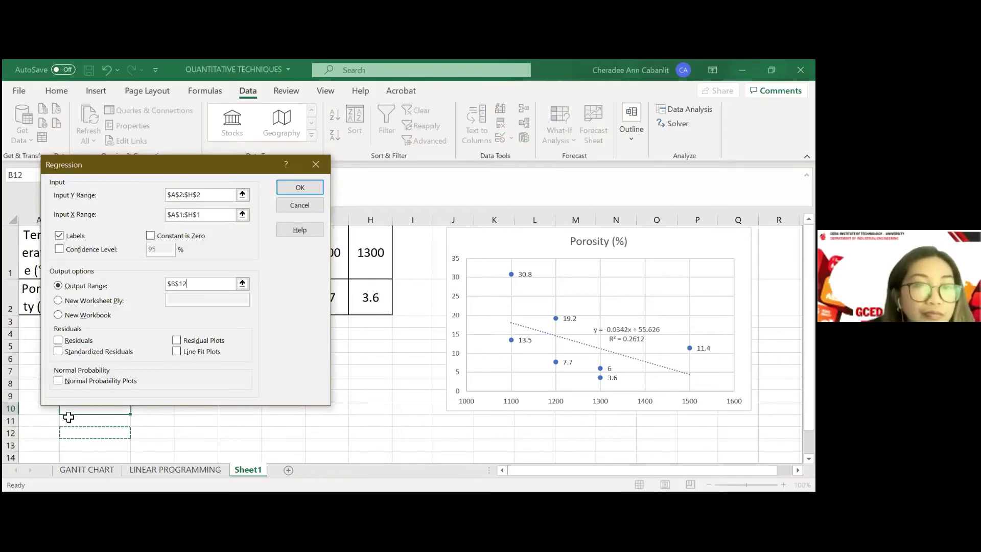
click(60, 341)
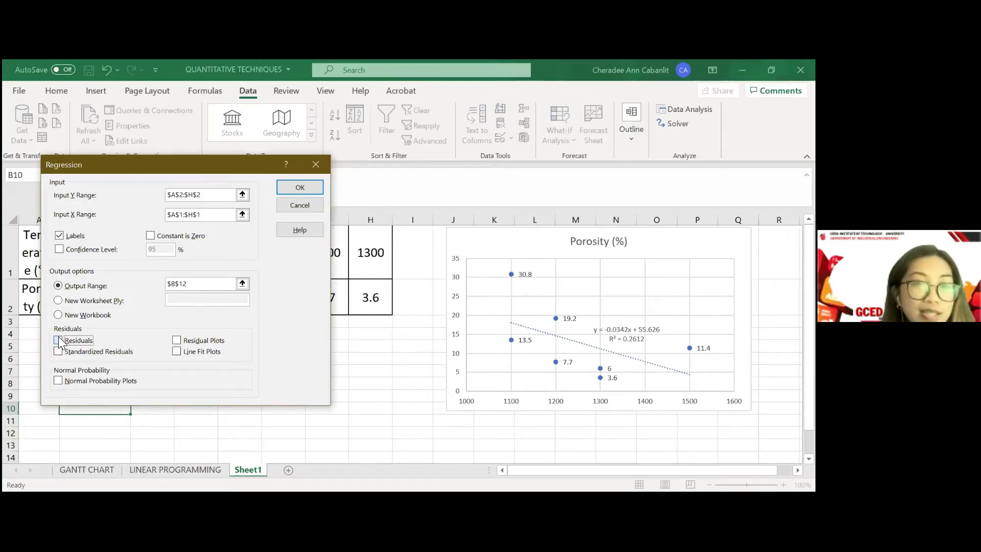
click(302, 188)
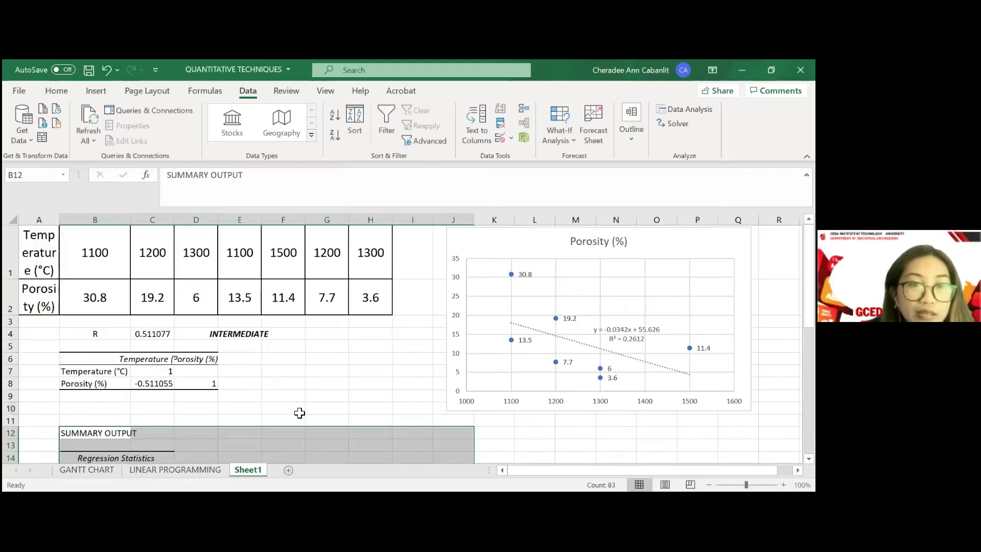
scroll(298, 412, down, 1)
scroll(382, 386, down, 4)
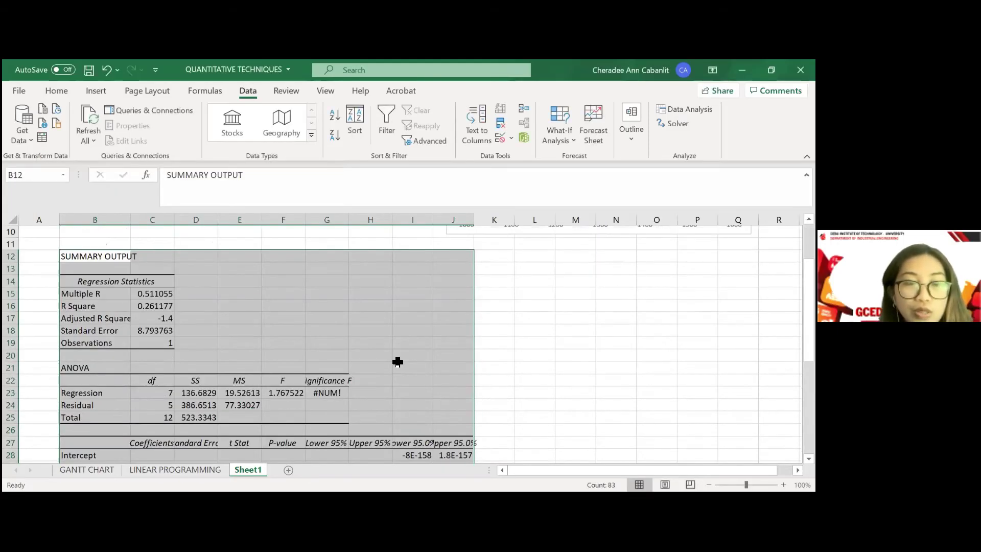
Step: Look through the regression output and copy the temperature and porosity table A1:H2
scroll(397, 362, down, 2)
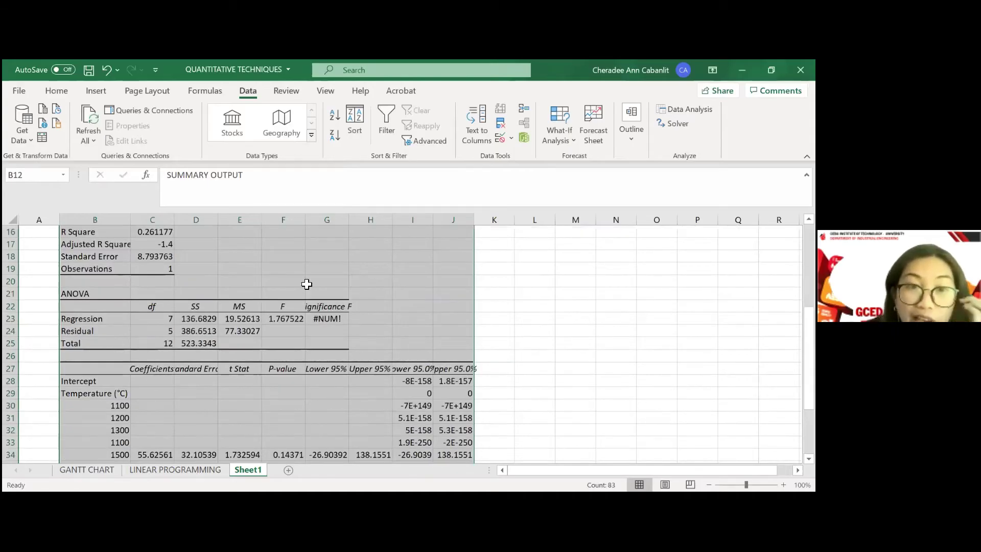
scroll(380, 292, up, 4)
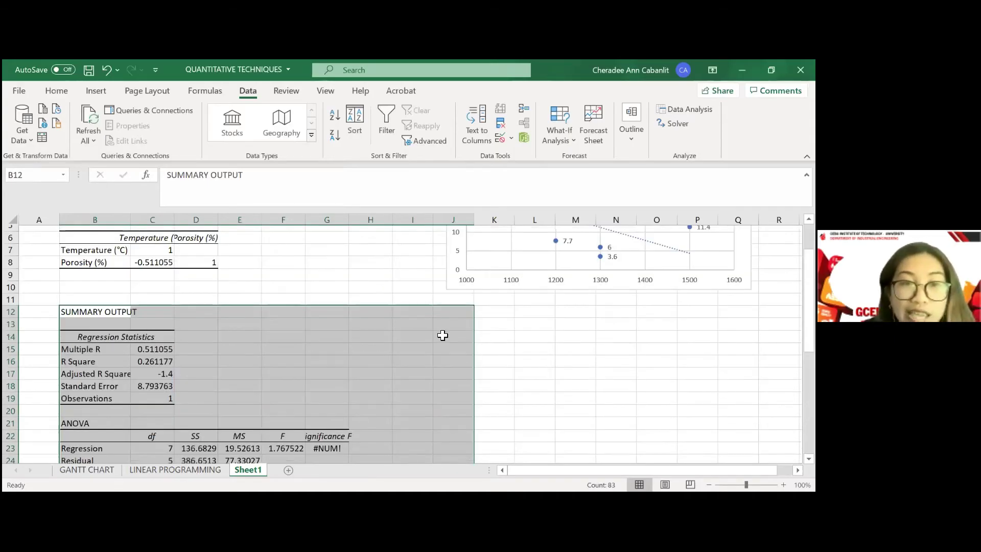
scroll(491, 409, up, 2)
drag(38, 253, 371, 297)
key(ctrl+c)
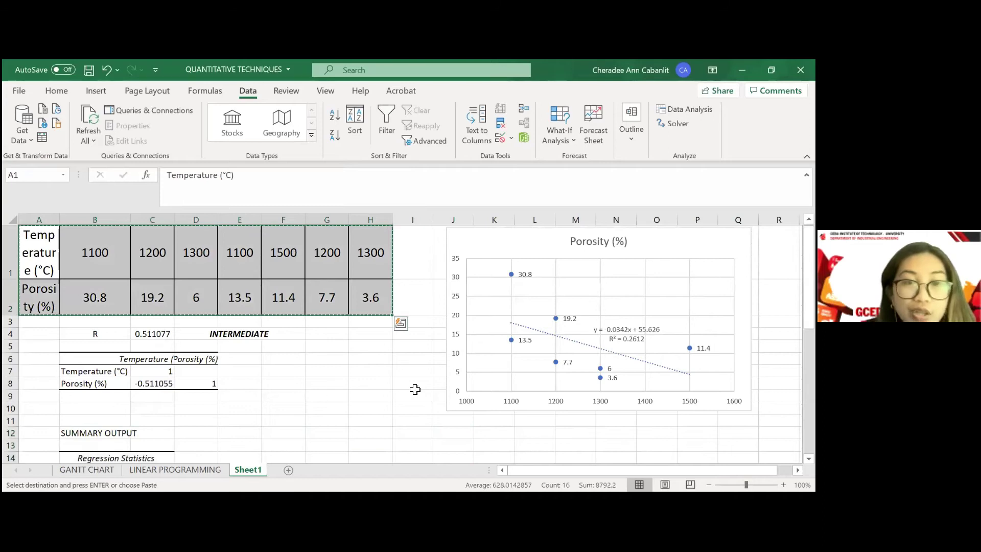
Step: Try pasting the copied temperature and porosity table transposed at L14, beside the regression output
scroll(498, 306, down, 2)
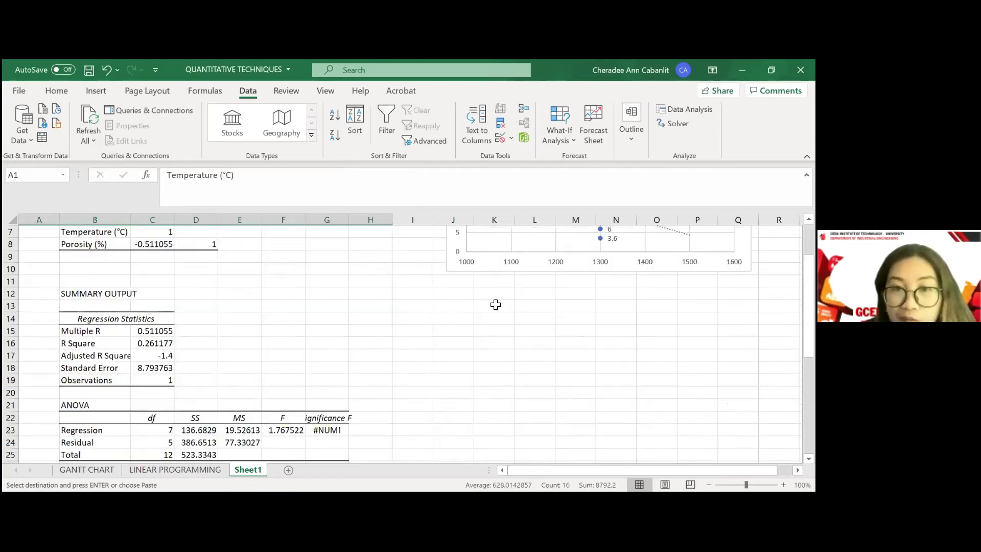
click(495, 305)
right_click(620, 215)
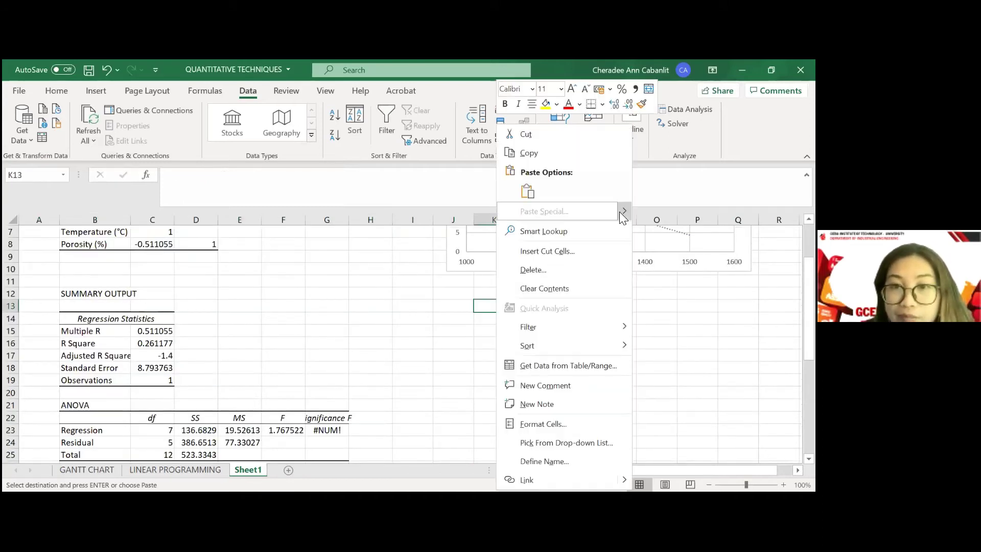
mouse_move(624, 212)
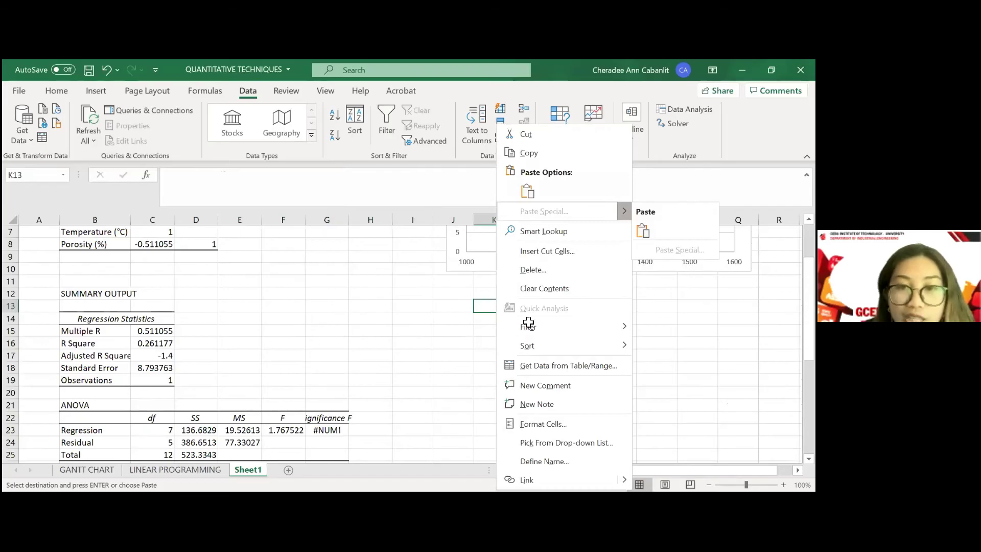
scroll(536, 284, down, 3)
click(537, 285)
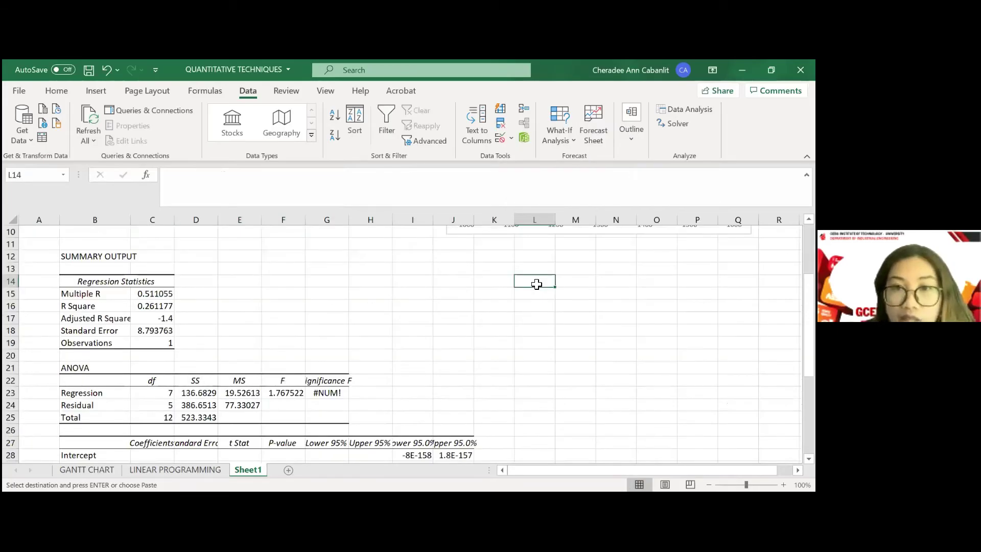
key(shift+F10)
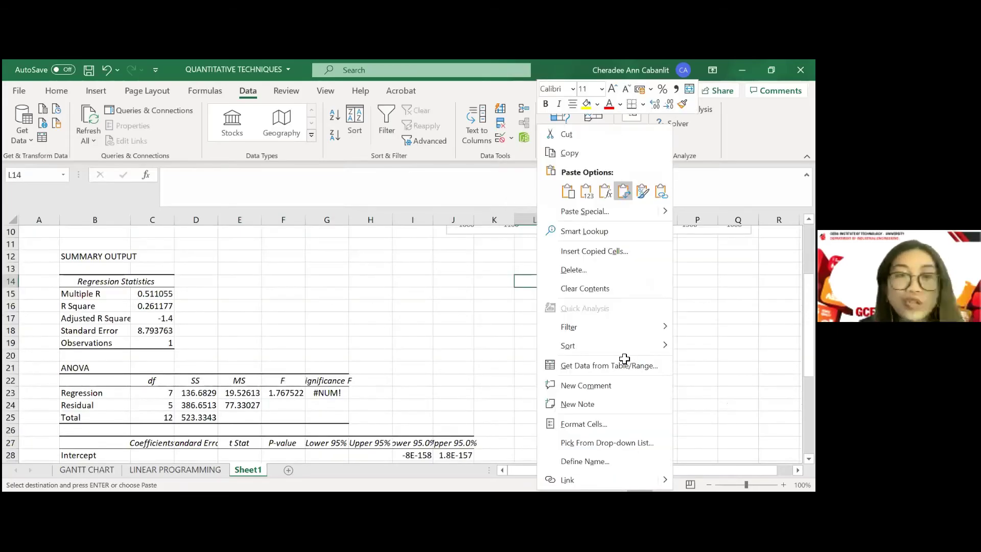
key(ctrl+v)
click(624, 357)
scroll(339, 419, down, 2)
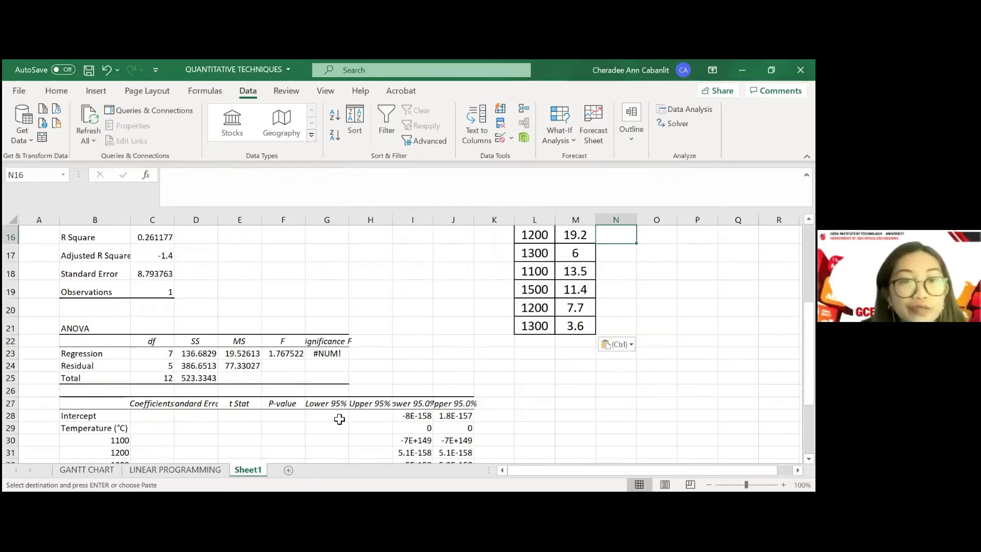
Step: Undo the transposed paste and look over the source table and the existing analysis outputs
scroll(339, 419, up, 3)
key(ctrl+z)
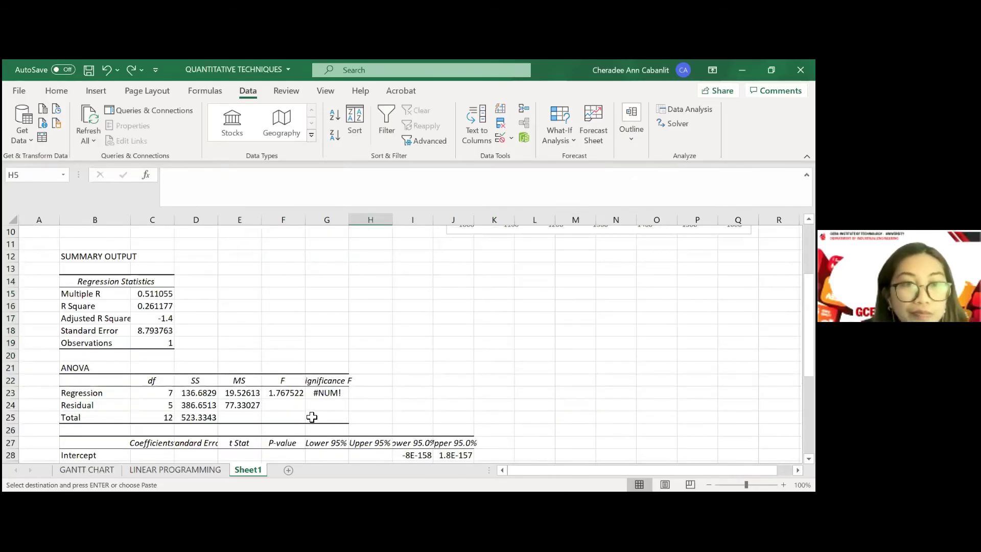
scroll(339, 419, up, 2)
scroll(203, 402, up, 2)
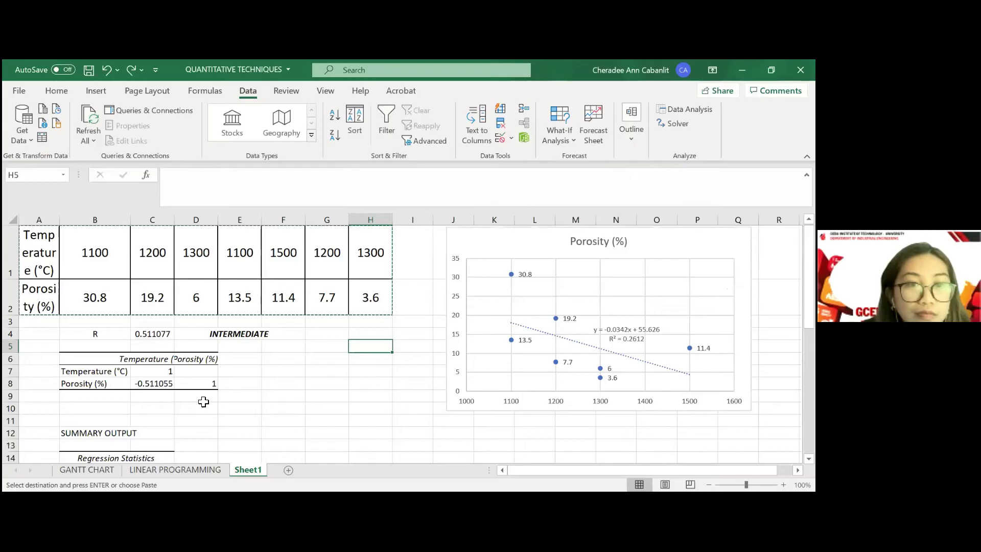
scroll(204, 402, down, 3)
scroll(204, 403, down, 1)
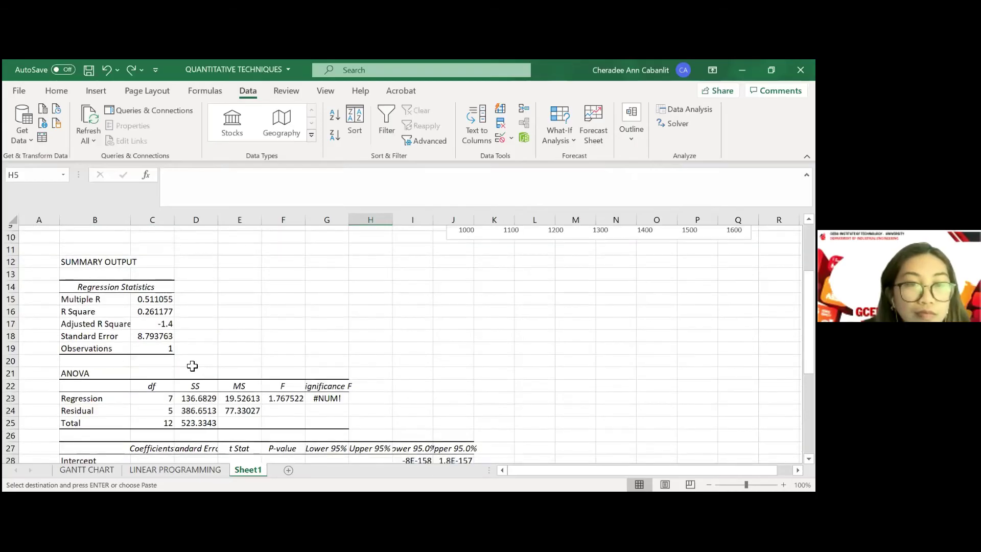
key(ctrl+z)
key(ctrl+q)
click(373, 321)
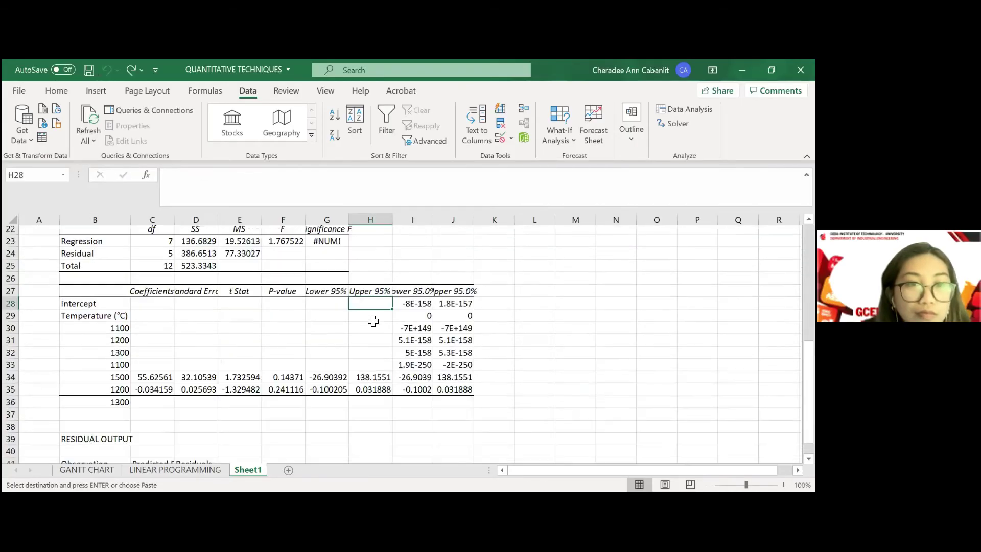
scroll(373, 321, up, 3)
scroll(286, 327, up, 3)
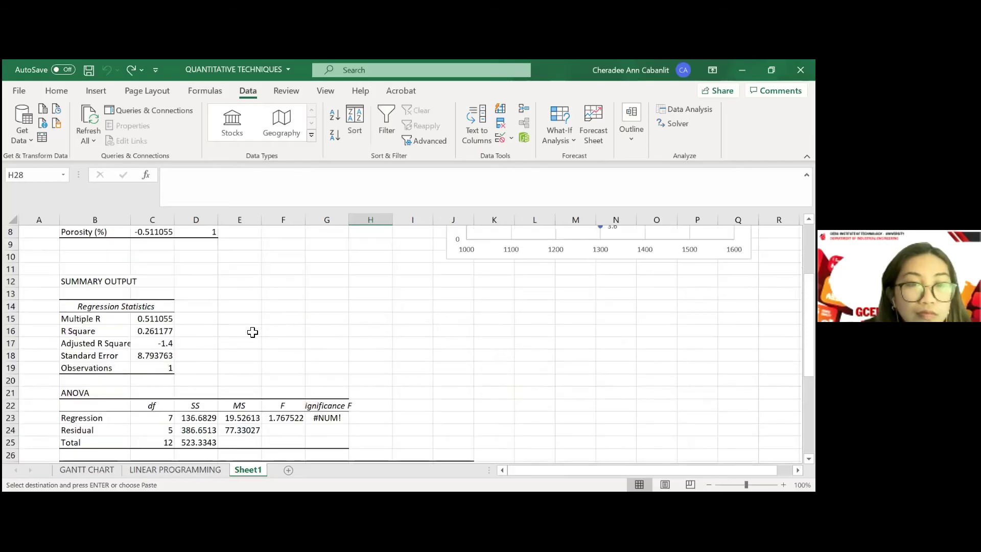
scroll(117, 315, up, 3)
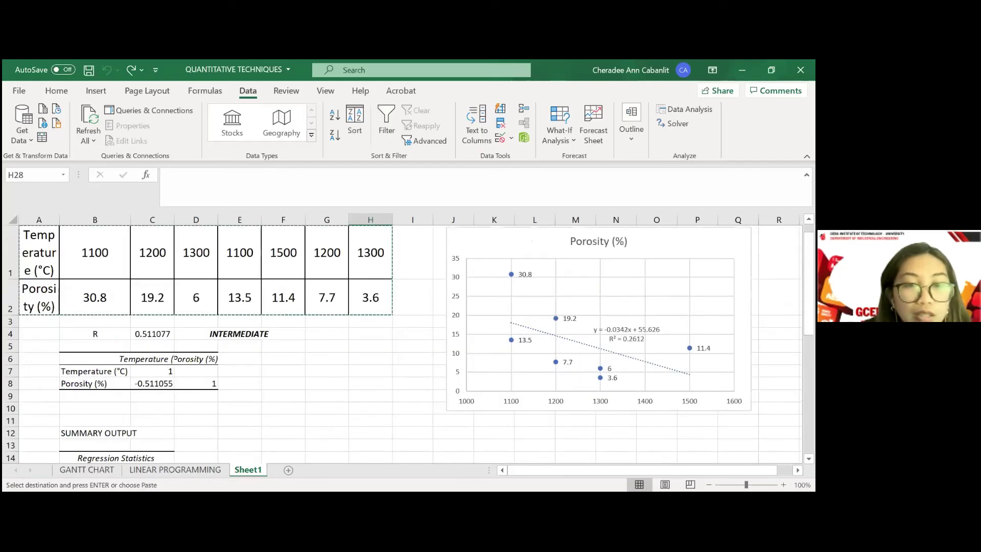
Step: Clear the contents and borders of both the correlation and regression outputs, from B5 to the end of the used range
scroll(286, 327, down, 1)
drag(94, 256, 240, 442)
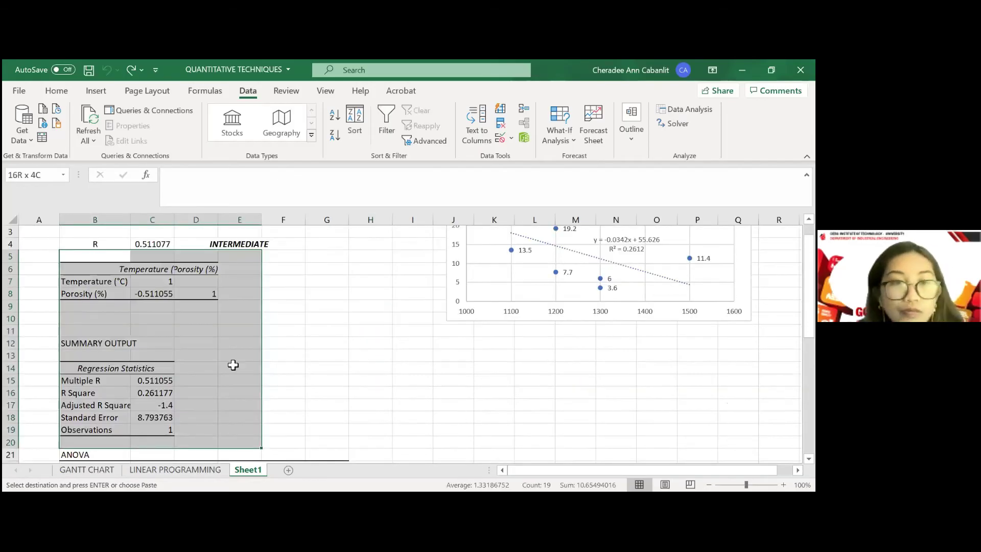
key(ctrl+shift+End)
key(Delete)
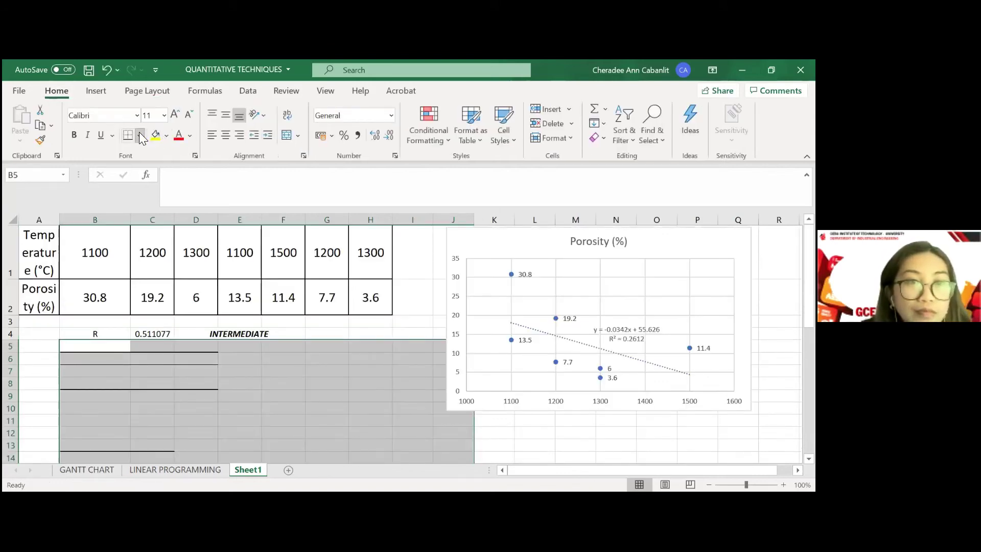
Step: Copy the source table A1:H2 and select cell C6 in the cleared area
drag(39, 253, 360, 295)
key(ctrl+c)
scroll(547, 357, down, 1)
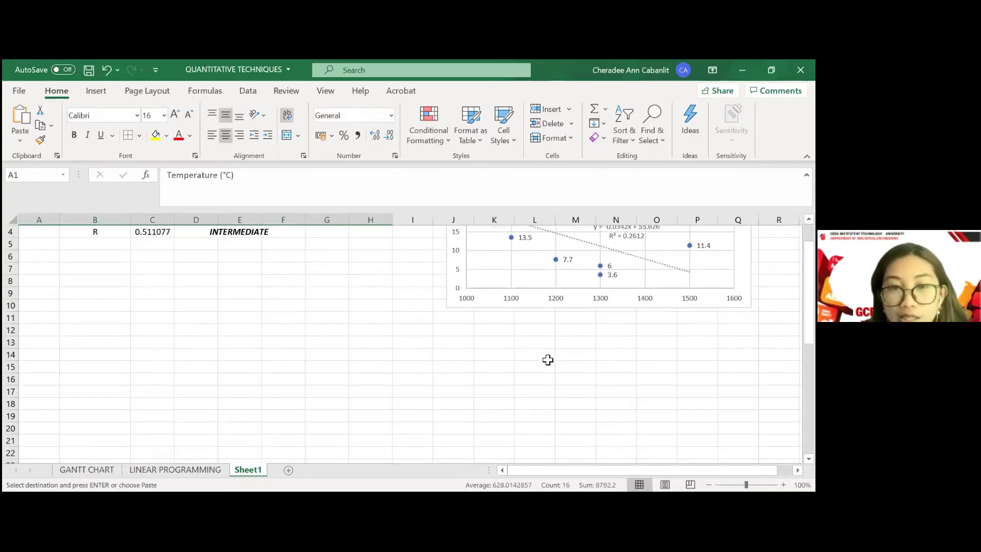
scroll(548, 357, up, 1)
scroll(548, 362, up, 1)
click(134, 353)
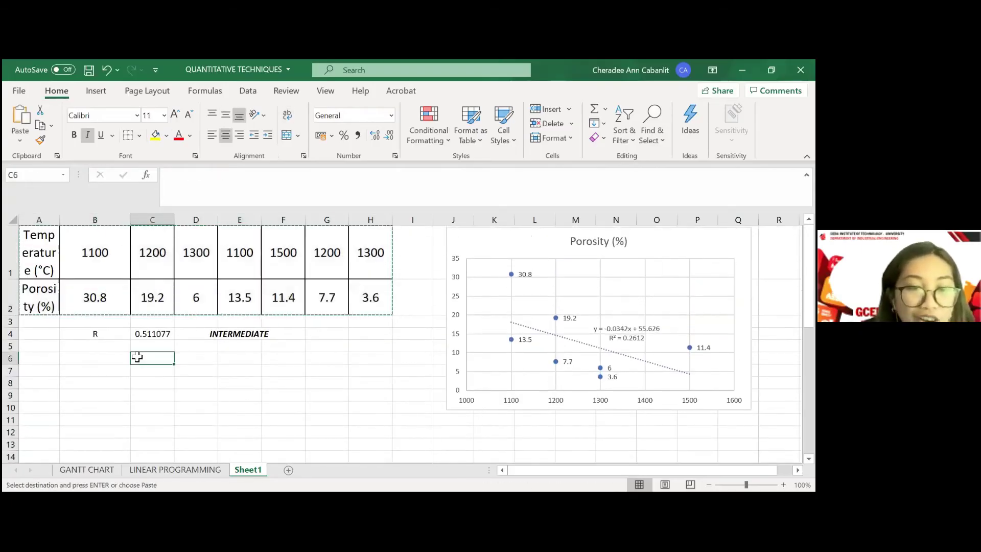
Step: Undo the clearing of both outputs and remove only the regression output from B12 down, including its borders
click(251, 408)
scroll(99, 296, down, 2)
drag(76, 293, 460, 443)
key(Delete)
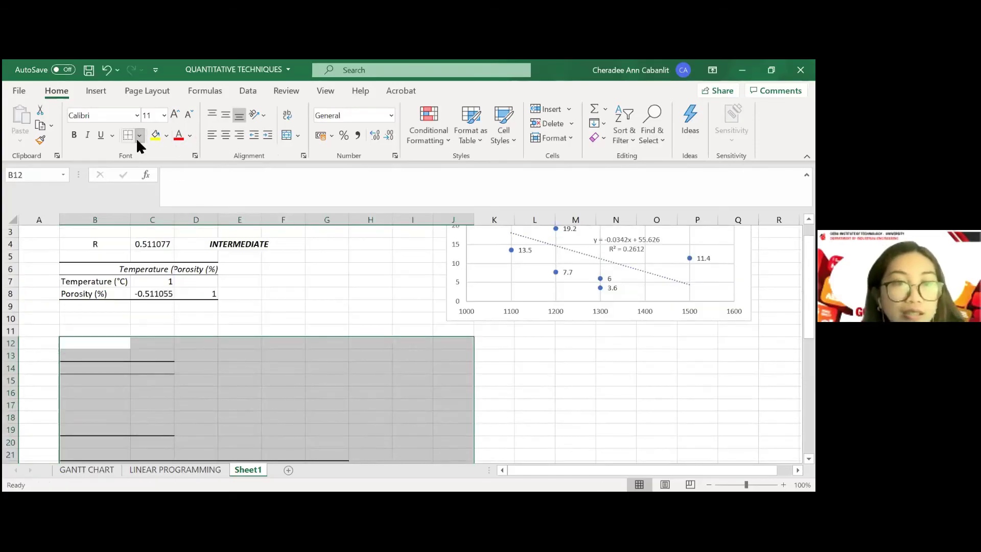
click(413, 380)
Step: Copy the table A1:H2 and paste it transposed at B12, so temperature and porosity form two columns
scroll(73, 261, up, 1)
drag(74, 261, 358, 314)
key(ctrl+c)
scroll(357, 313, down, 2)
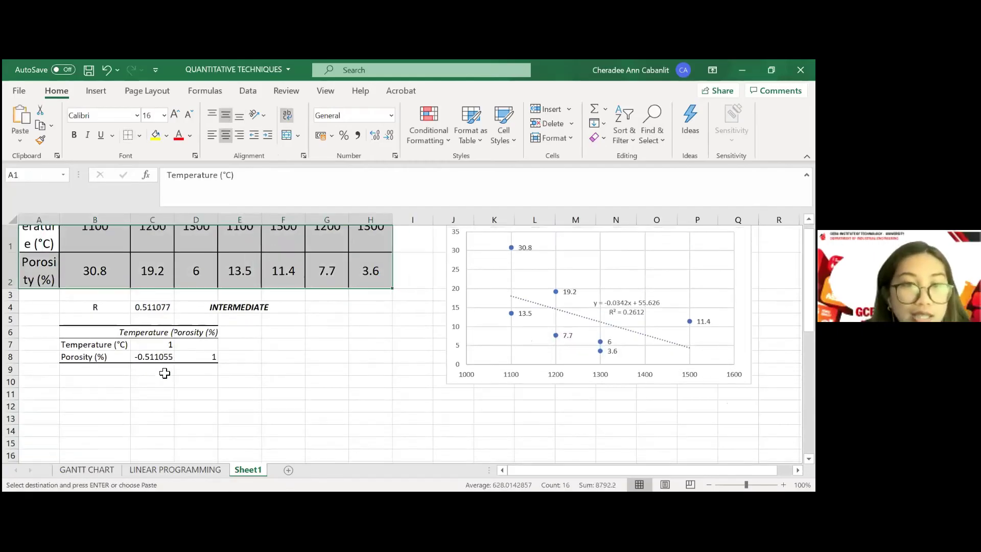
click(93, 293)
right_click(93, 292)
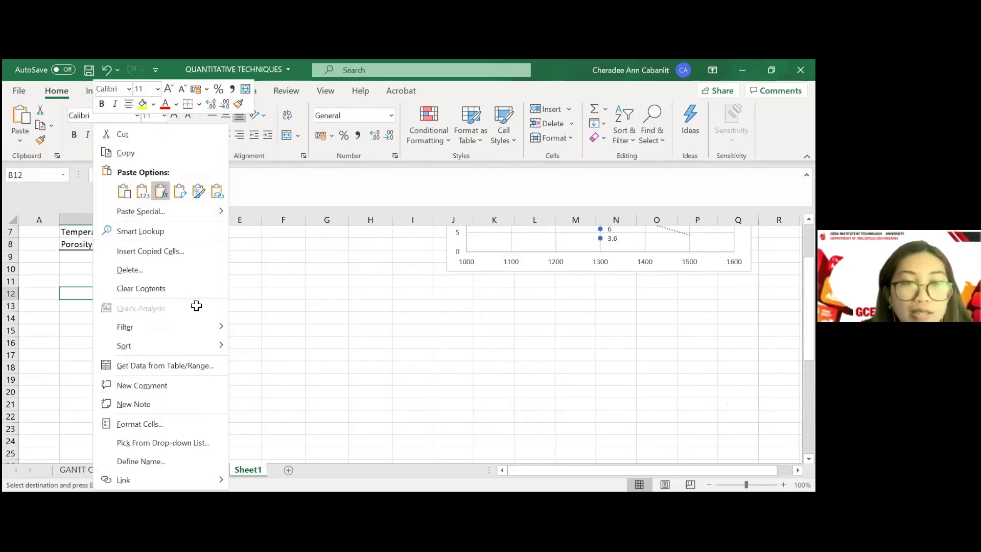
click(199, 191)
click(195, 306)
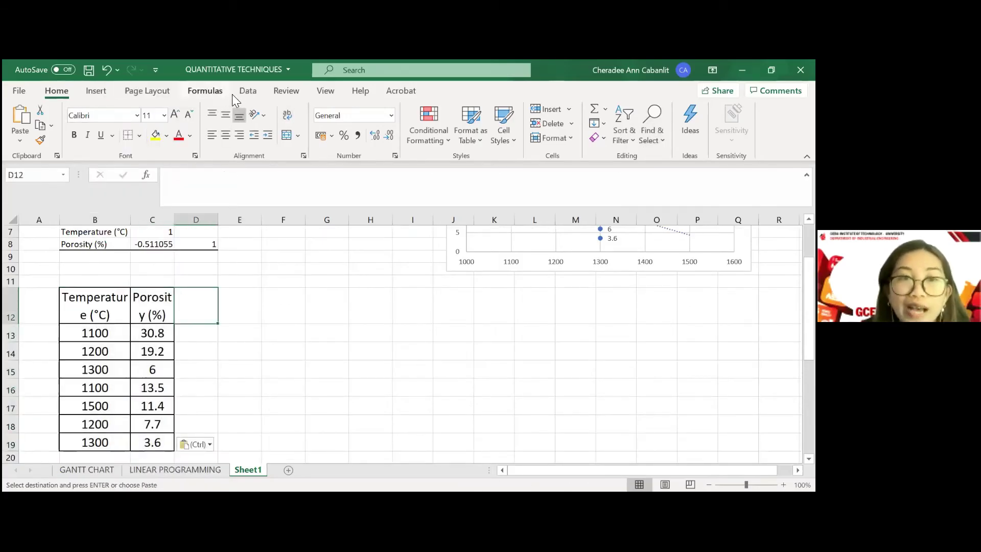
Step: Open the Regression data analysis tool and set its Y range to the porosity column C12:C19
click(248, 90)
click(673, 123)
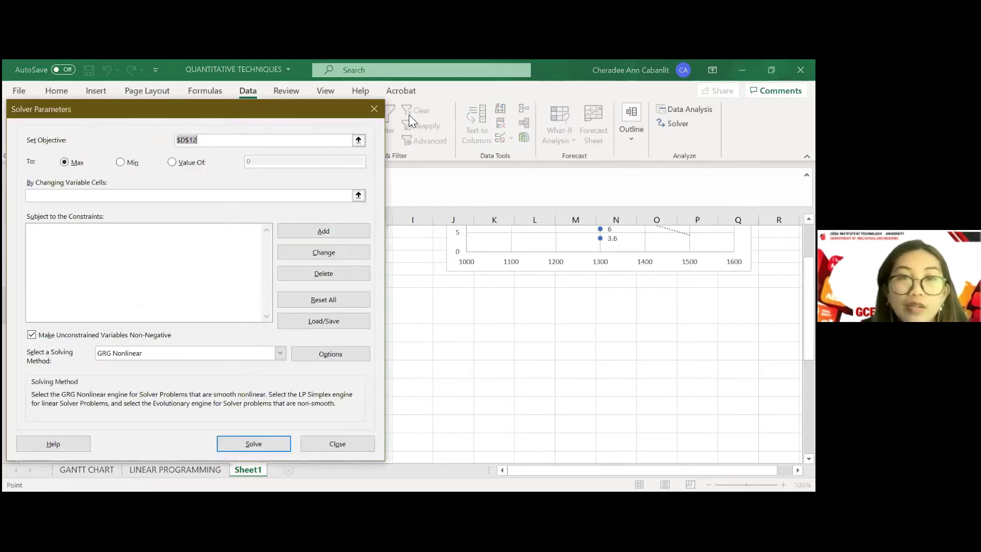
key(Escape)
click(685, 109)
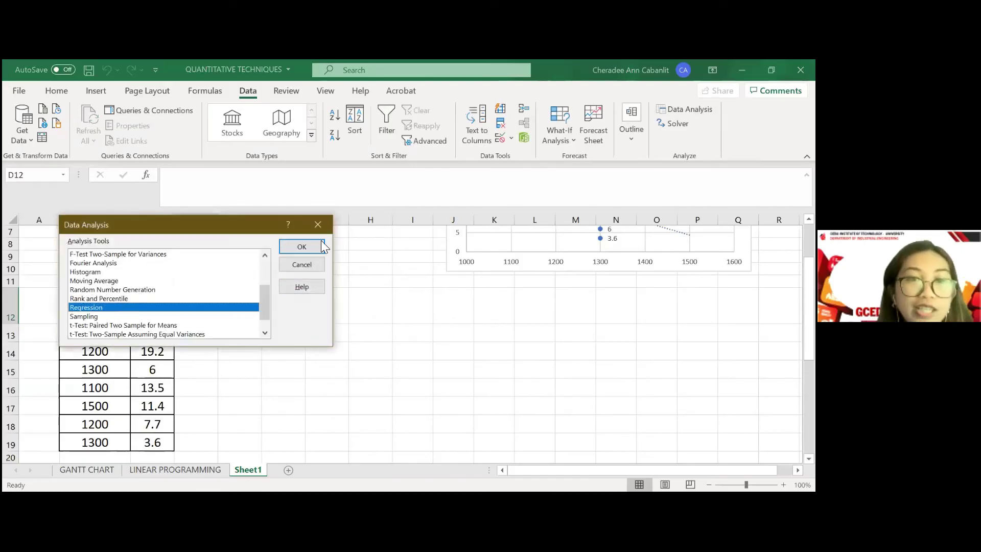
key(Return)
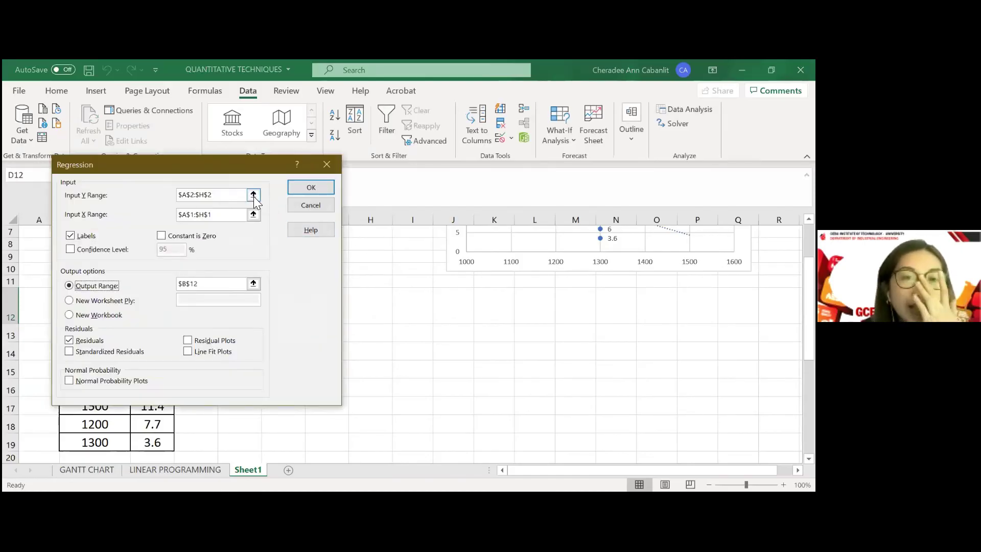
scroll(130, 286, down, 4)
drag(156, 258, 156, 393)
key(Return)
key(Tab)
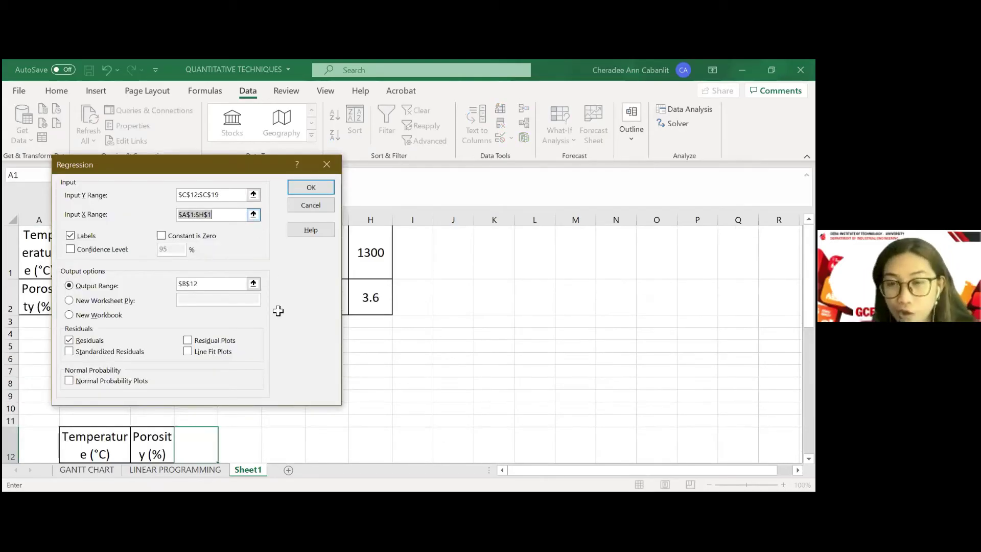
Step: Set the regression X range to the temperature column B12:B19, with Labels enabled
scroll(278, 311, down, 3)
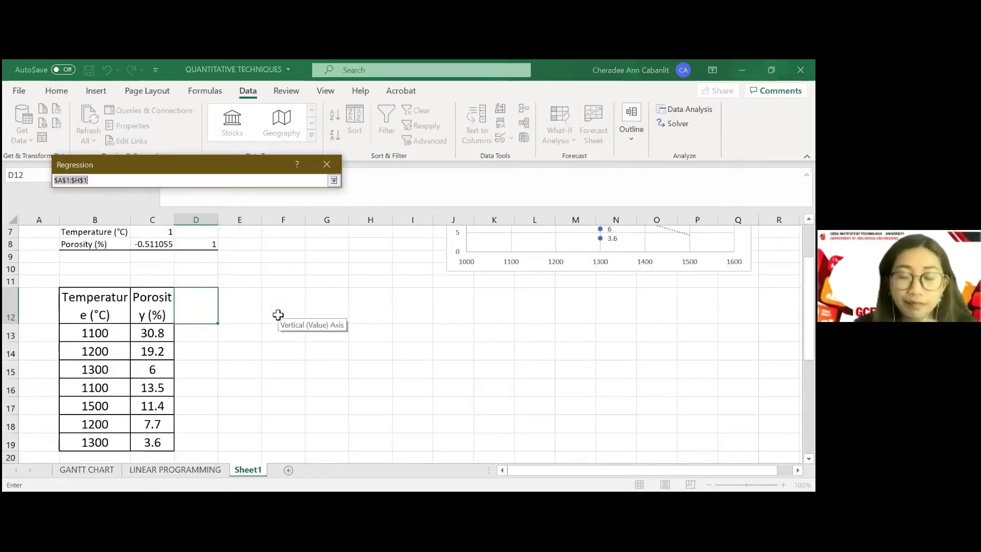
click(92, 313)
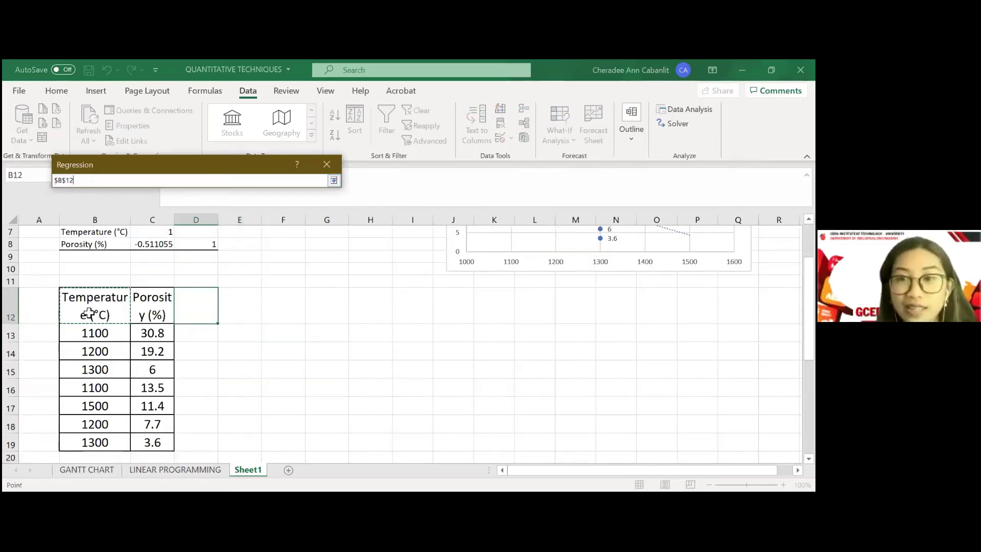
drag(89, 325, 94, 443)
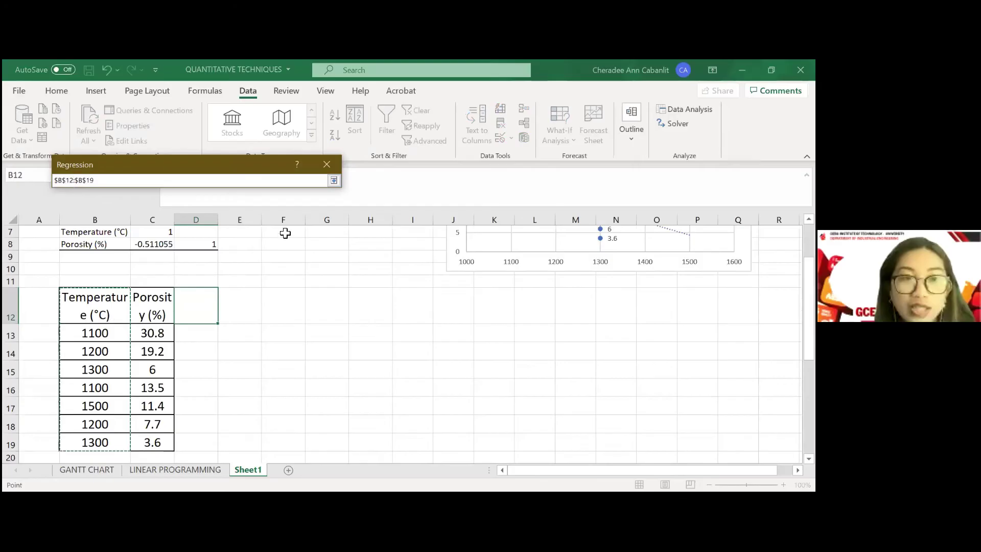
click(332, 183)
click(71, 236)
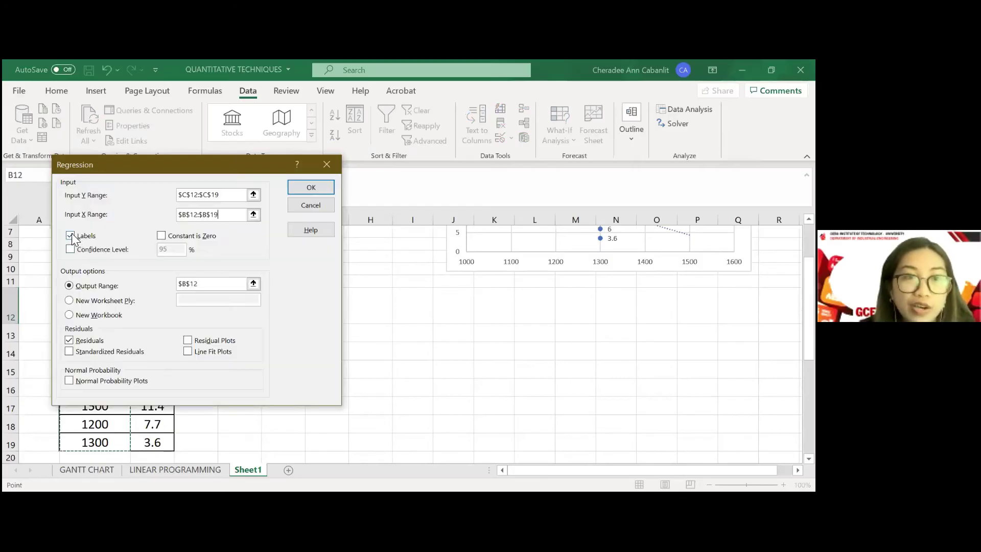
Step: Set the regression output range to G12, with Residuals and Normal Probability Plots enabled
click(253, 283)
click(311, 306)
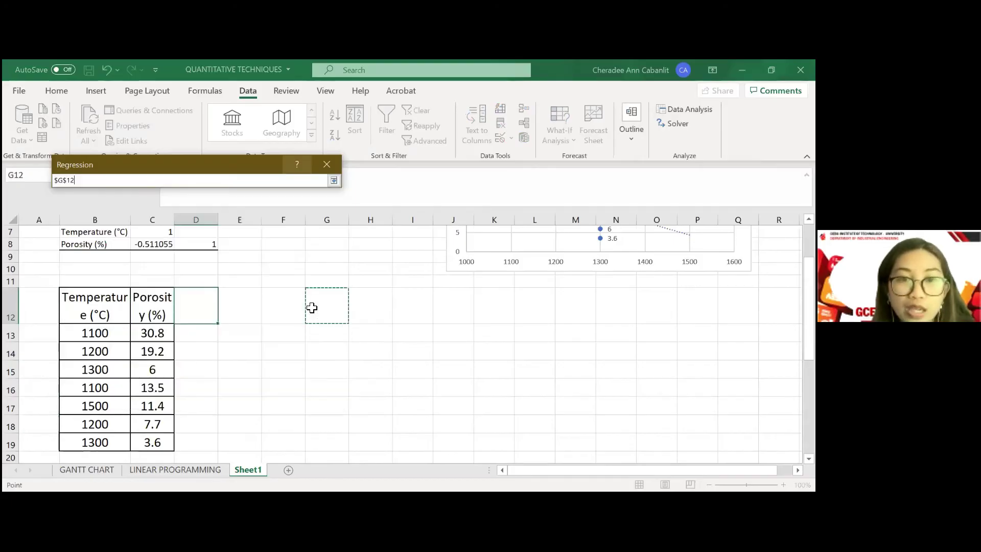
click(334, 180)
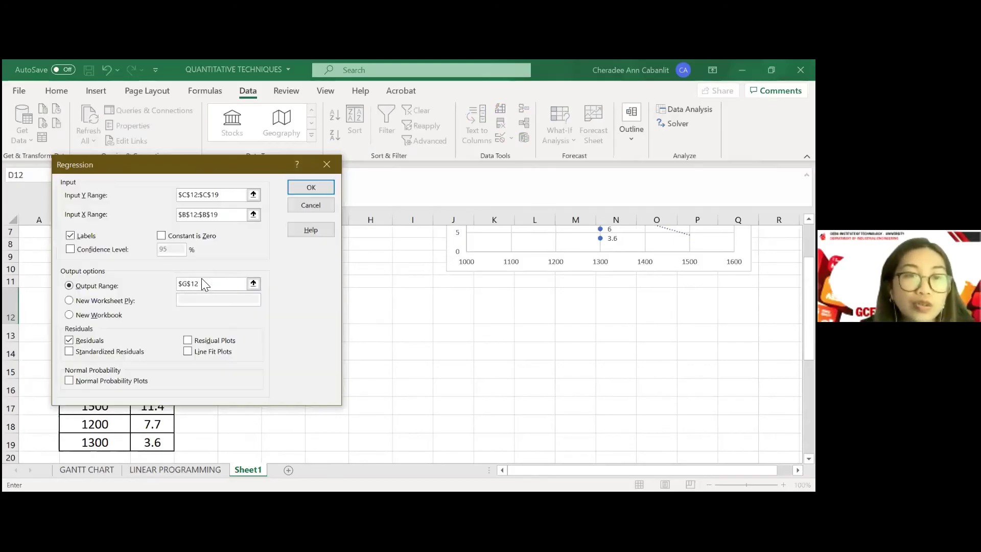
click(69, 341)
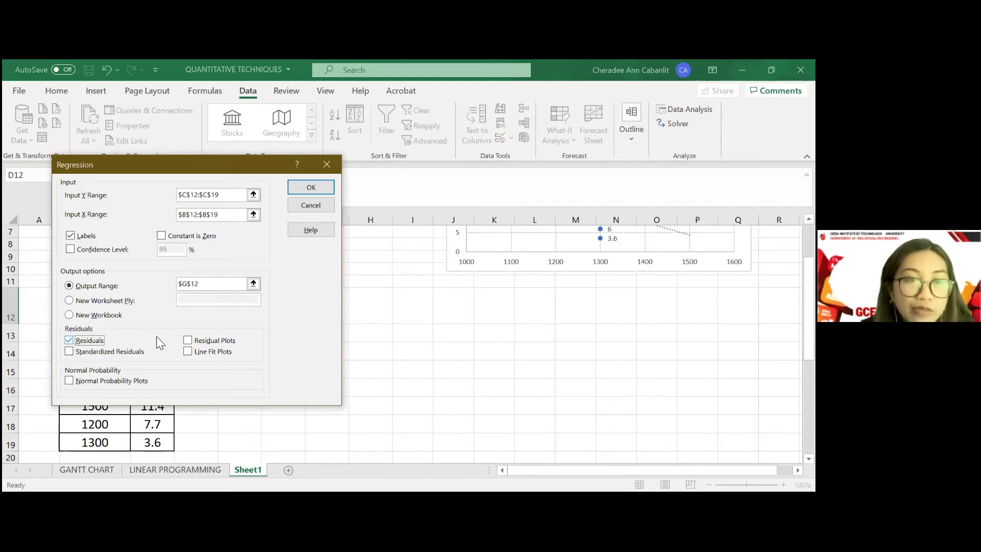
click(67, 382)
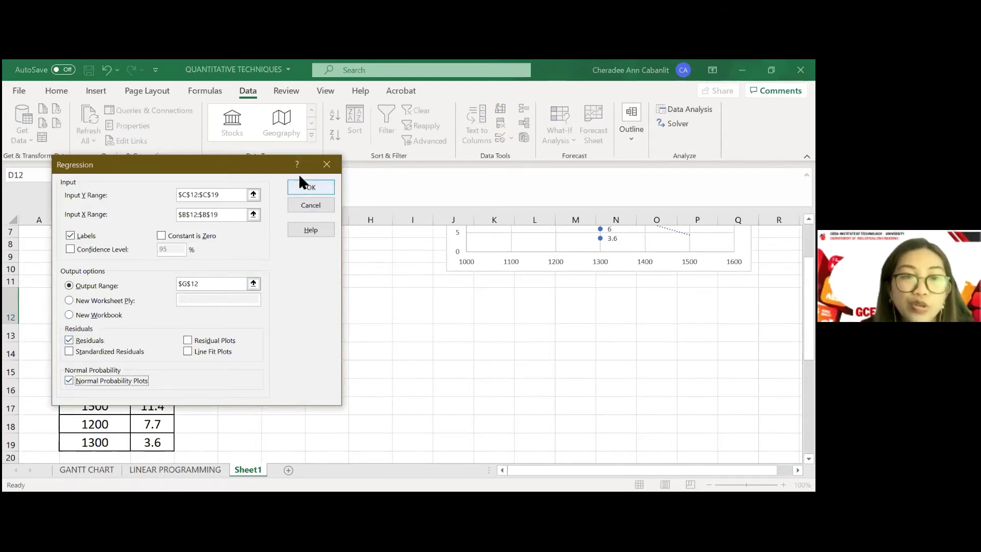
Step: Run the configured regression to output its summary and tables starting at G12
click(305, 187)
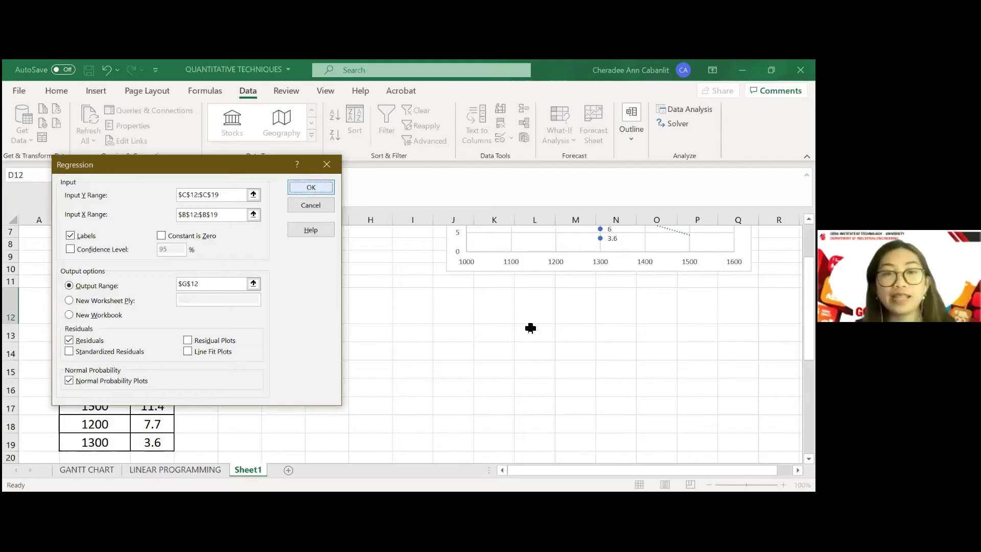
scroll(535, 337, down, 4)
scroll(534, 333, up, 3)
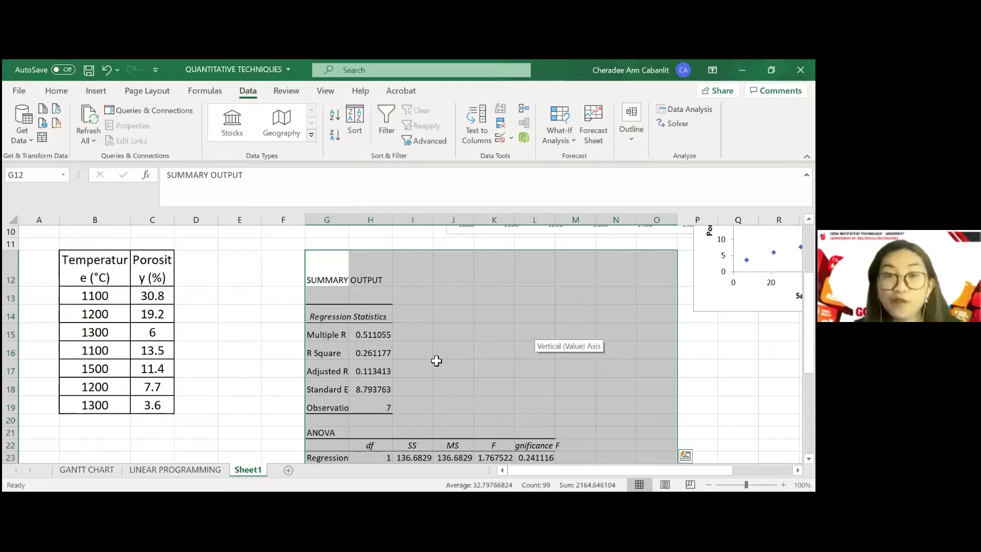
Step: Examine the Multiple R value, the ANOVA table and the P-value column in the regression output
mouse_move(370, 335)
mouse_down()
mouse_move(409, 386)
mouse_move(372, 336)
mouse_up()
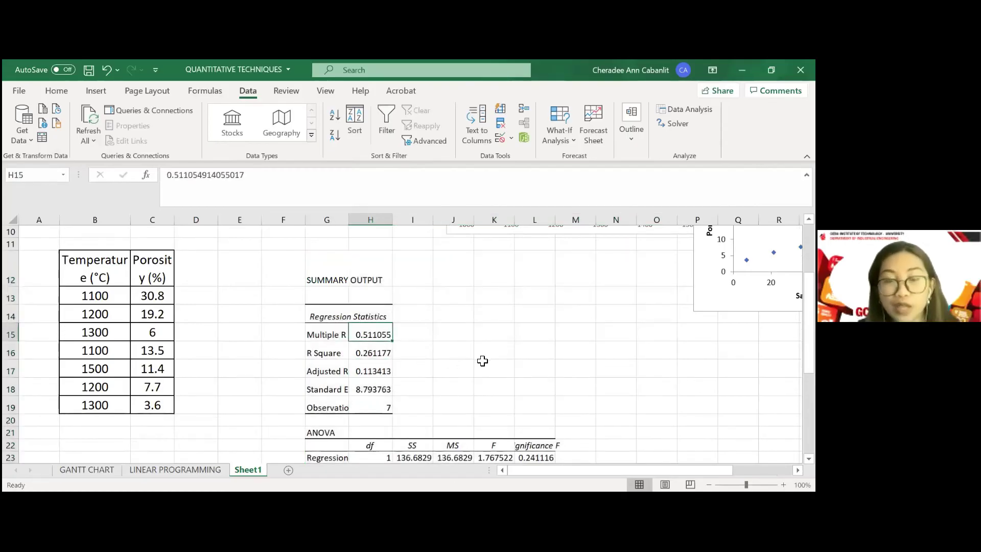
scroll(483, 361, down, 3)
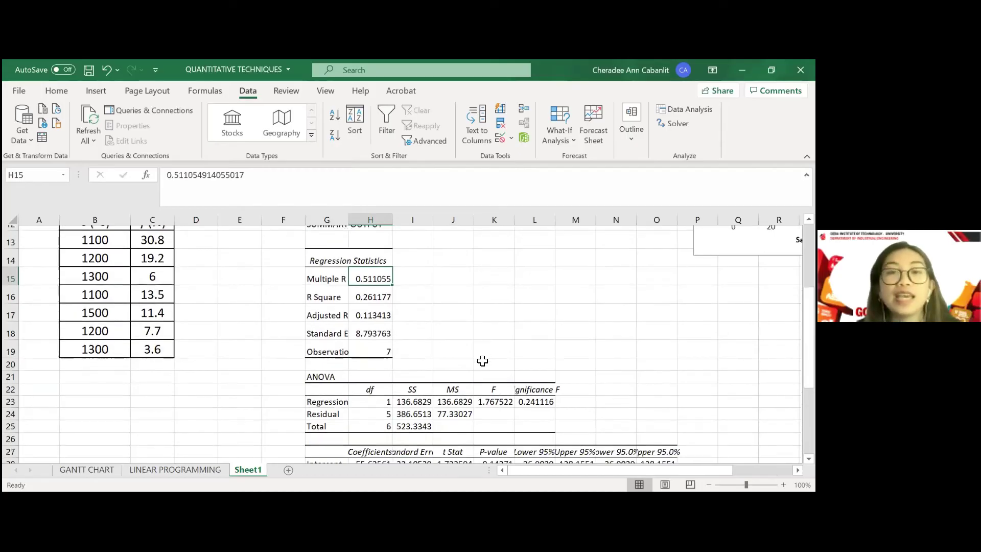
scroll(499, 328, down, 1)
click(498, 327)
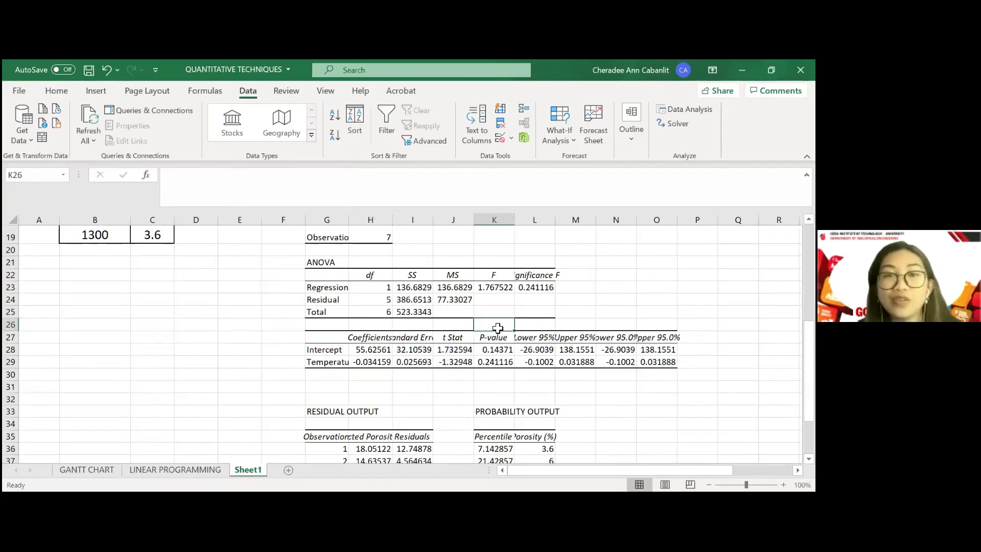
click(417, 275)
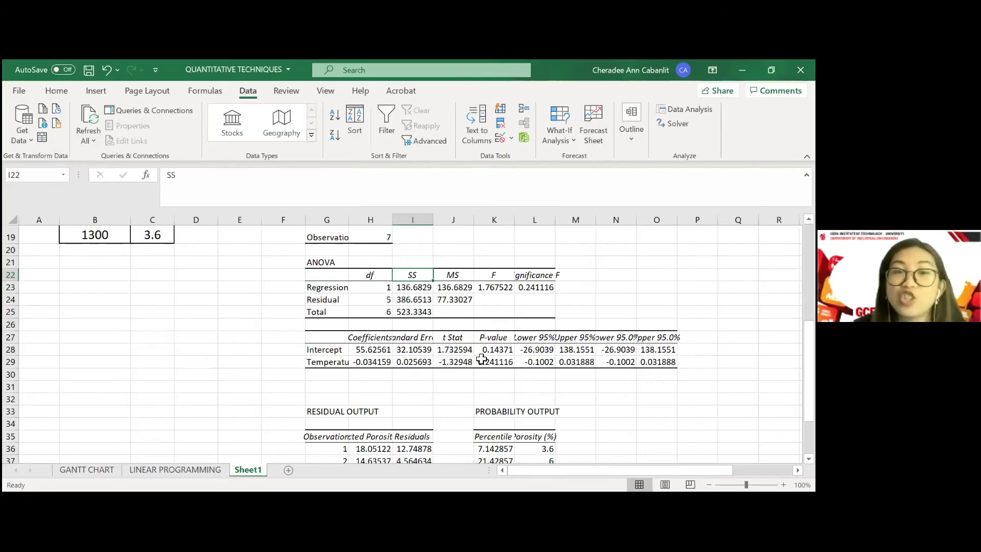
click(494, 387)
click(493, 338)
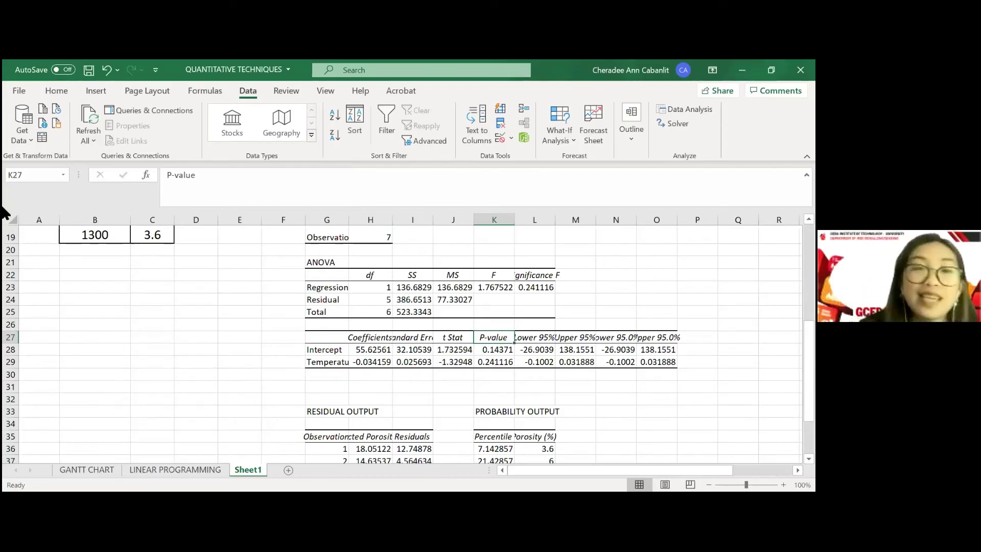
Step: Enter the rejection condition "P-VALUE <=ALPHA (0.05)" in cell B23
click(95, 289)
text(p)
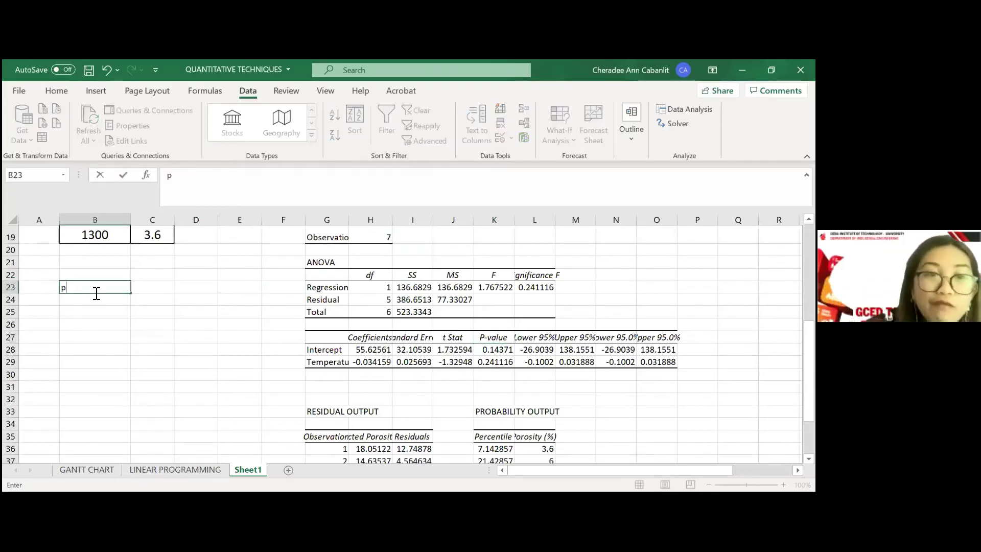
key(BackSpace)
text(P-VALUE OIS)
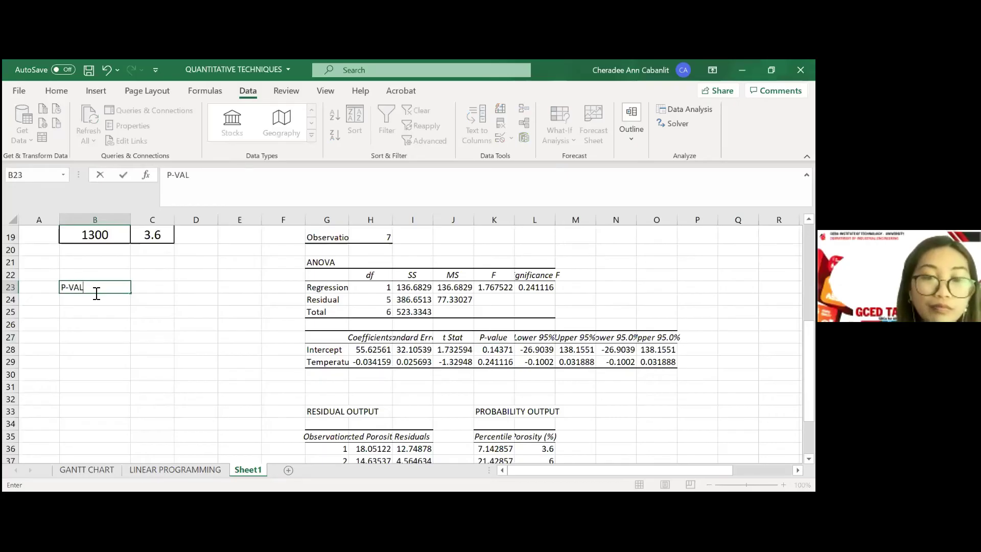
key(BackSpace)
key(BackSpace)
key(BackSpace)
key(BackSpace)
text(I)
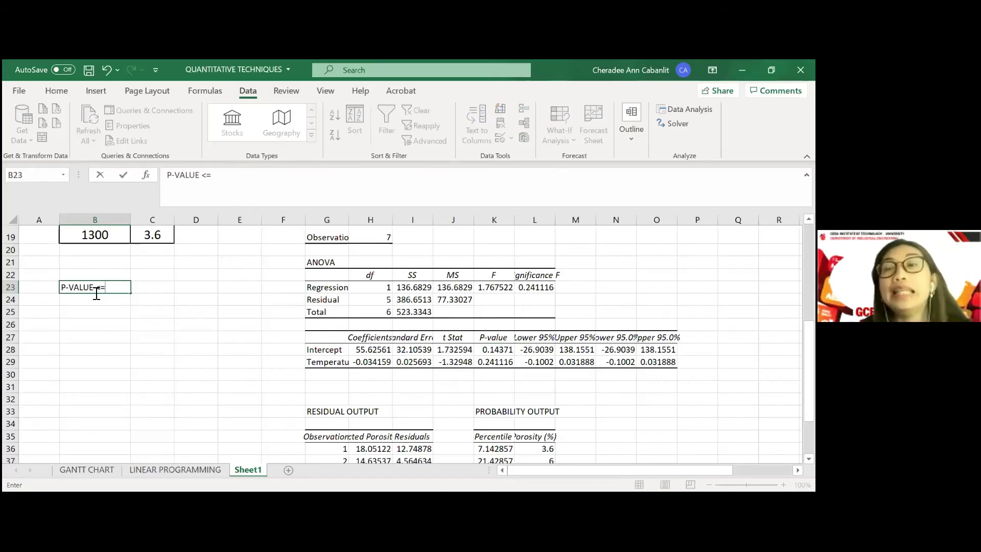
text(AL)
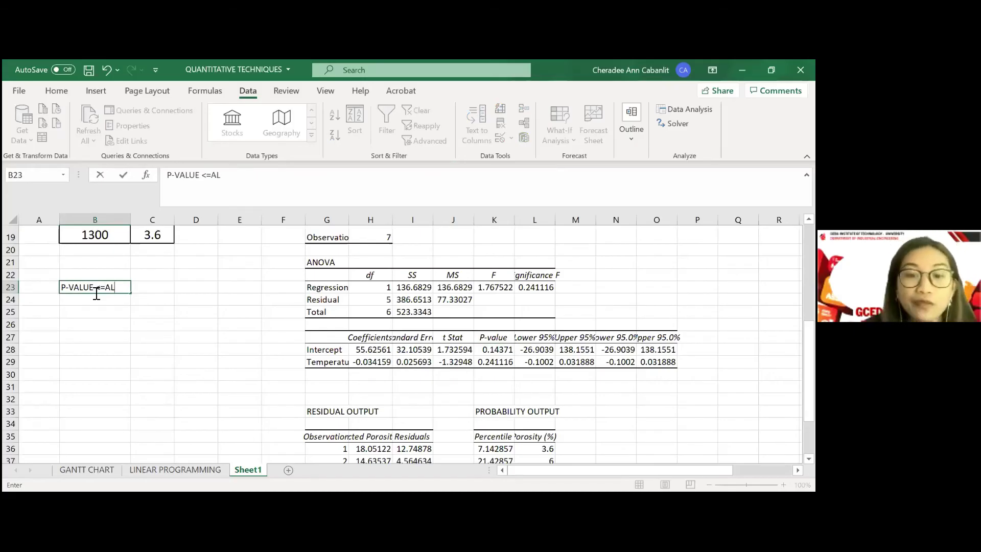
text(PHA (0.05)
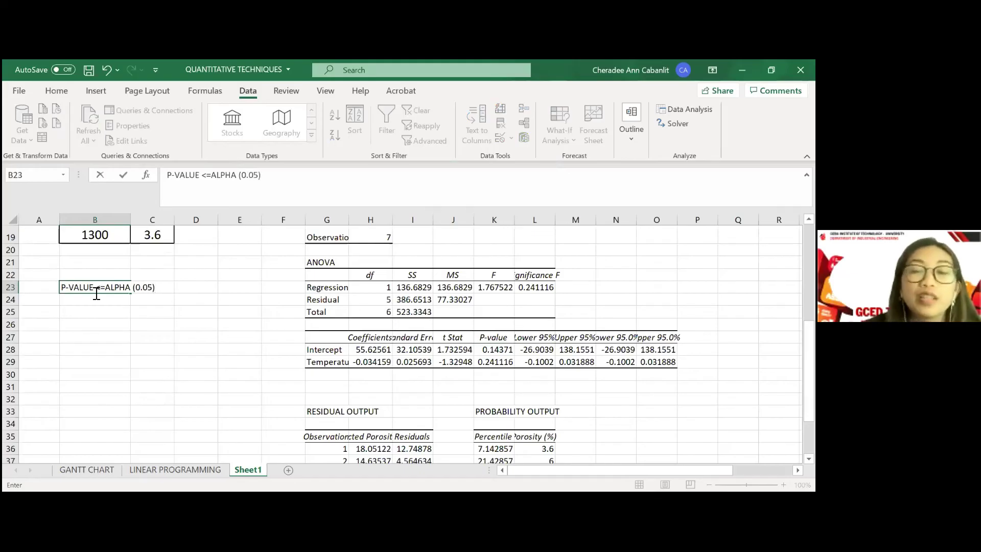
key(Return)
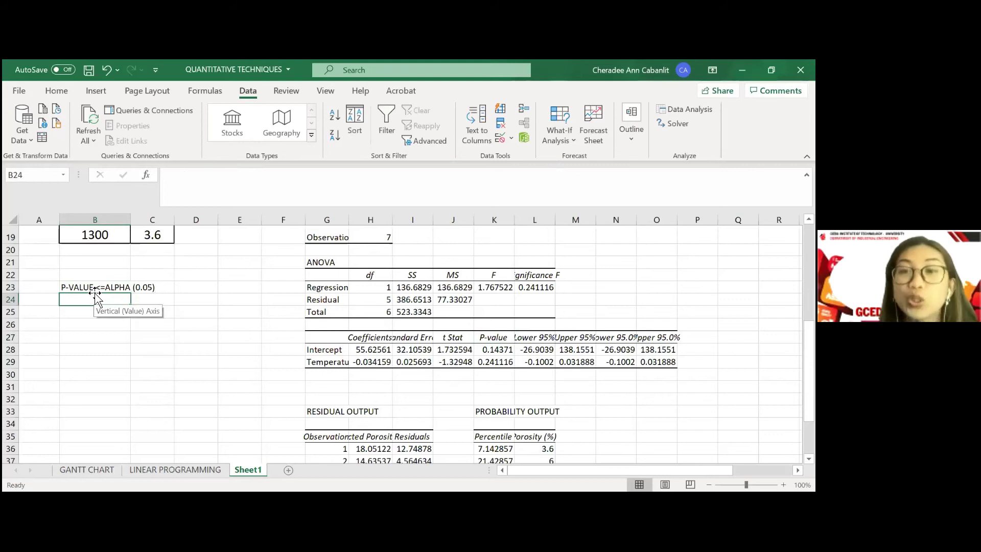
Step: Enter the decision "REJECT HO" in D23, beside the first P-value condition
key(Right)
key(Up)
key(Right)
text(REJECT HO)
key(Return)
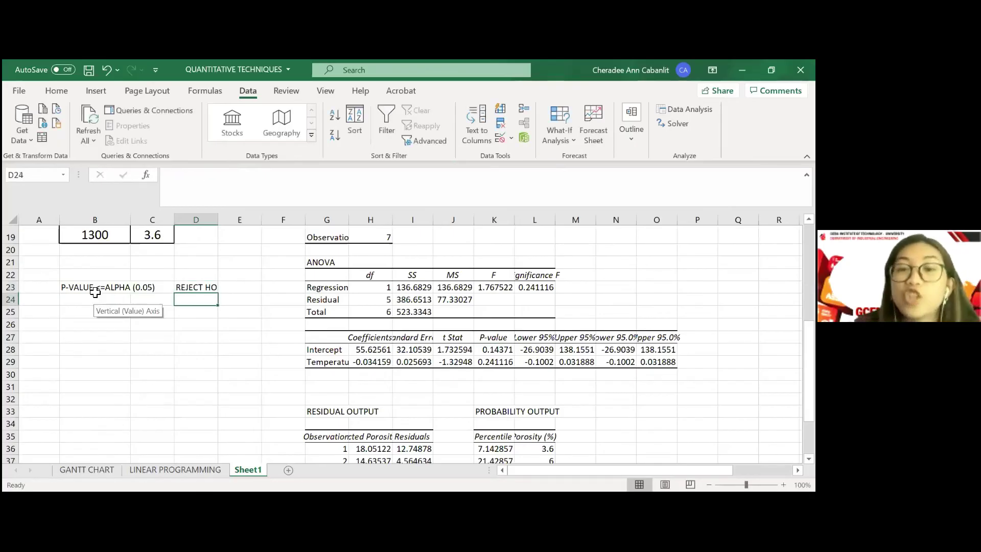
Step: Enter the opposite condition "P-VALUE >=ALPHA (0.05)" in cell B24
key(Left)
key(Left)
key(Left)
key(Right)
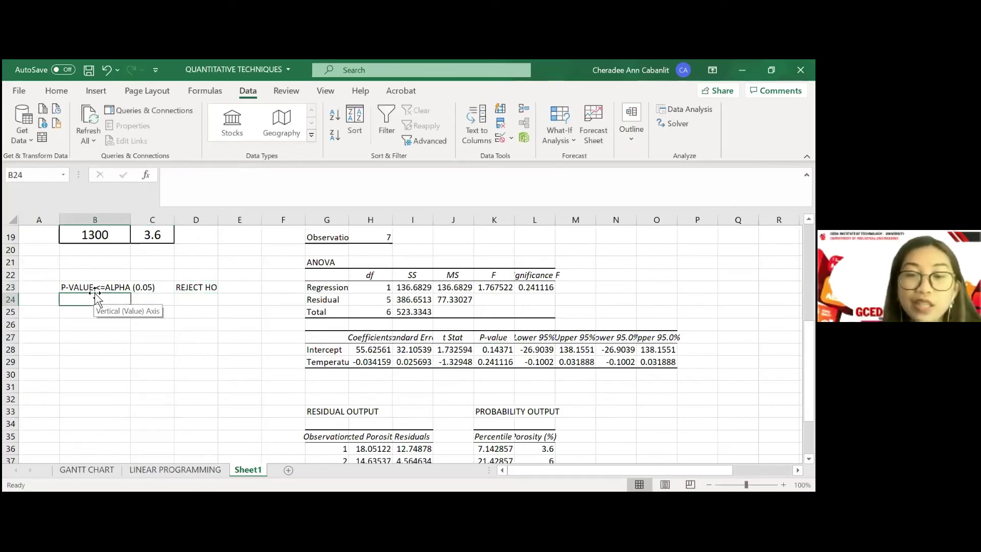
text(P-VALUE)
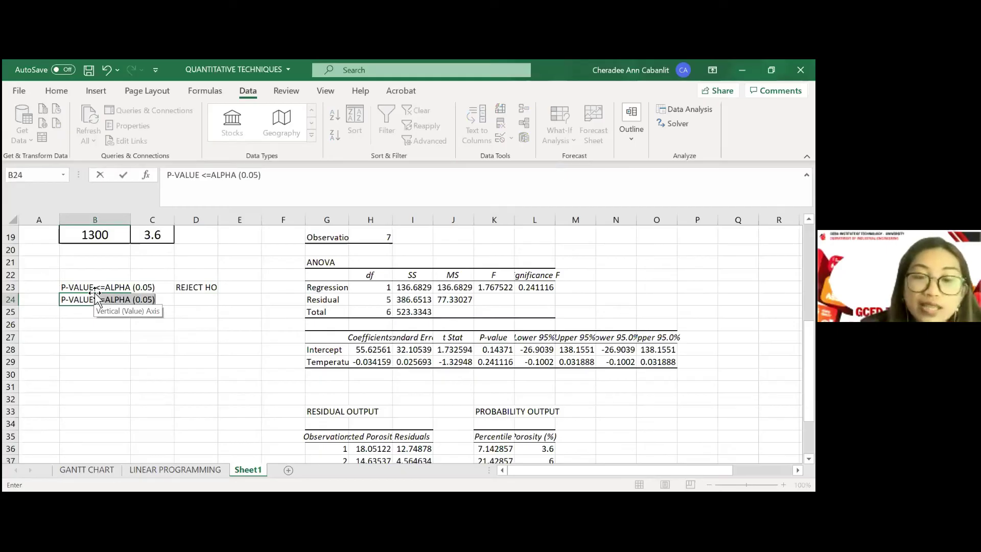
text( >=A)
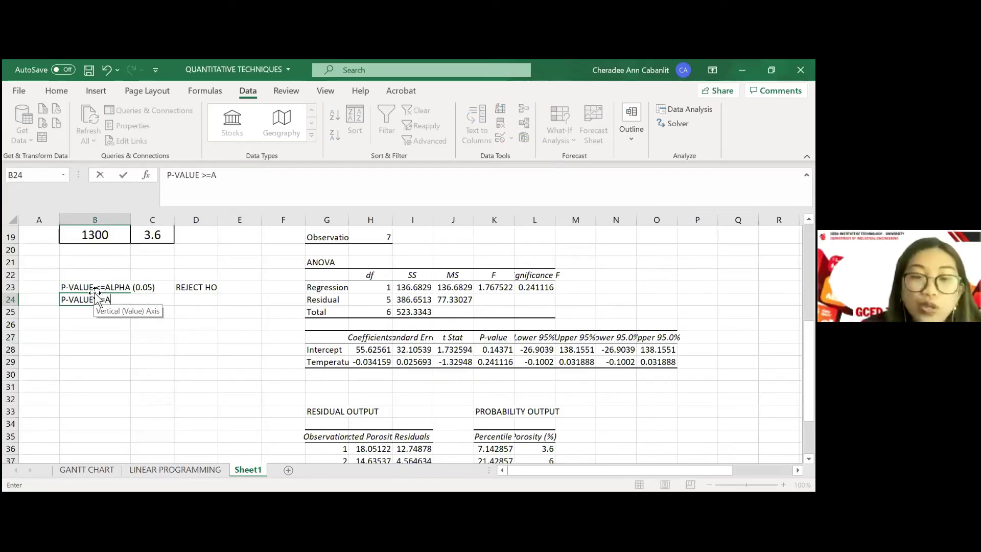
text(LPHA (0.)
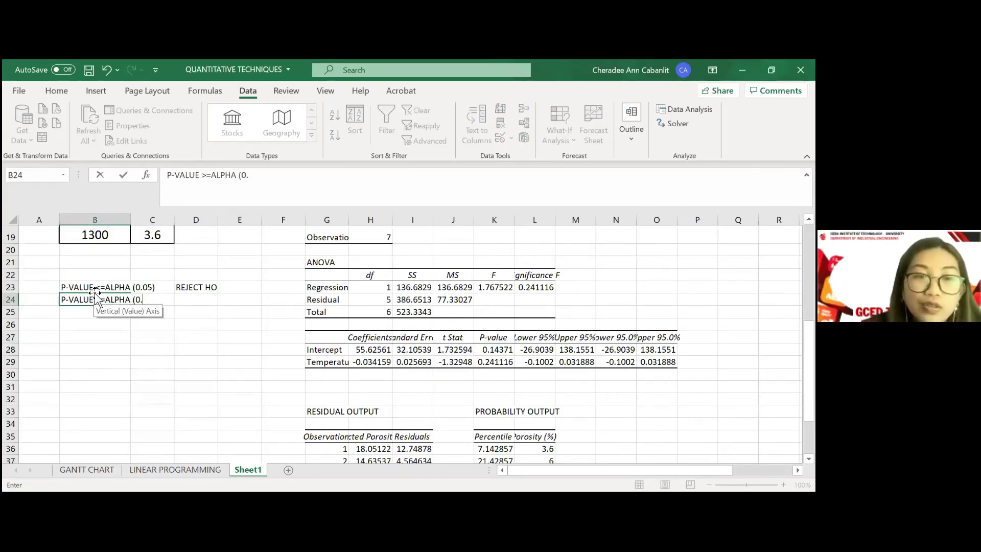
text(05))
key(Tab)
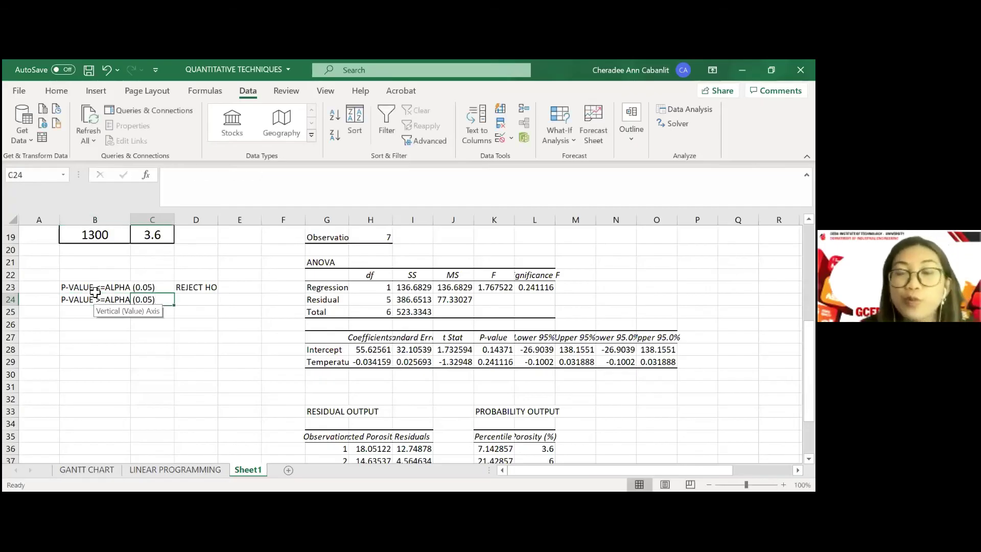
Step: Enter the decision "DO NOT REJECT HO" in D24, beside the second P-value condition
key(Tab)
text(DO NOT )
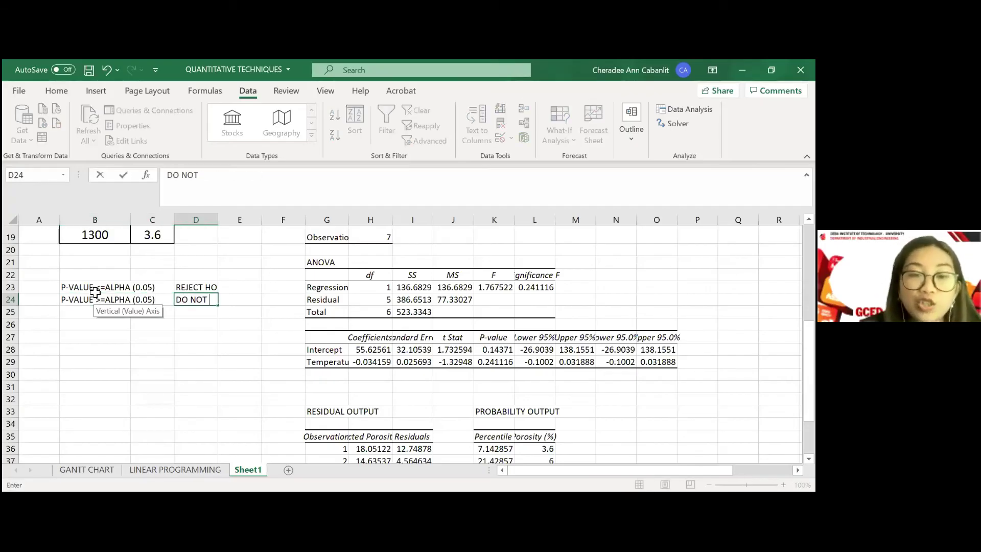
text(REJECT HO)
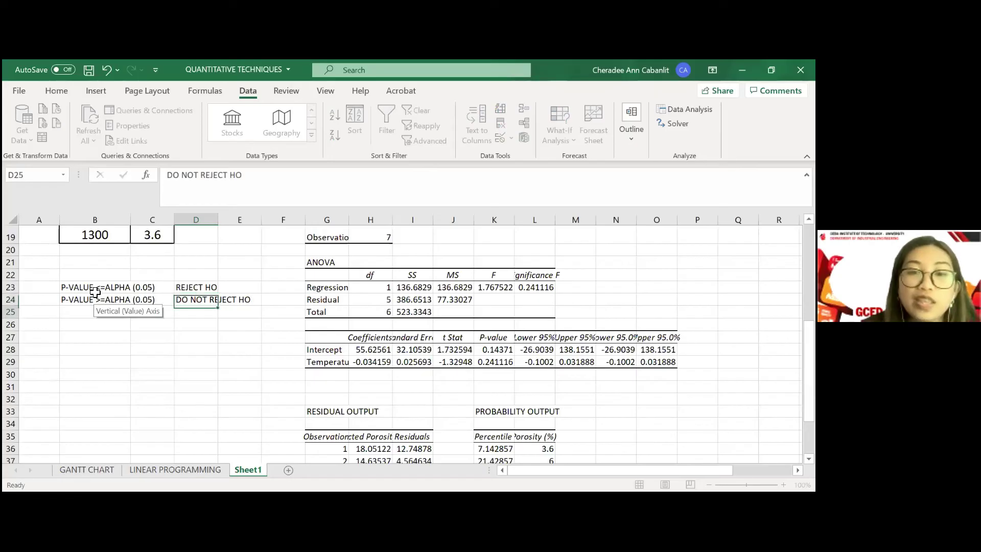
key(Return)
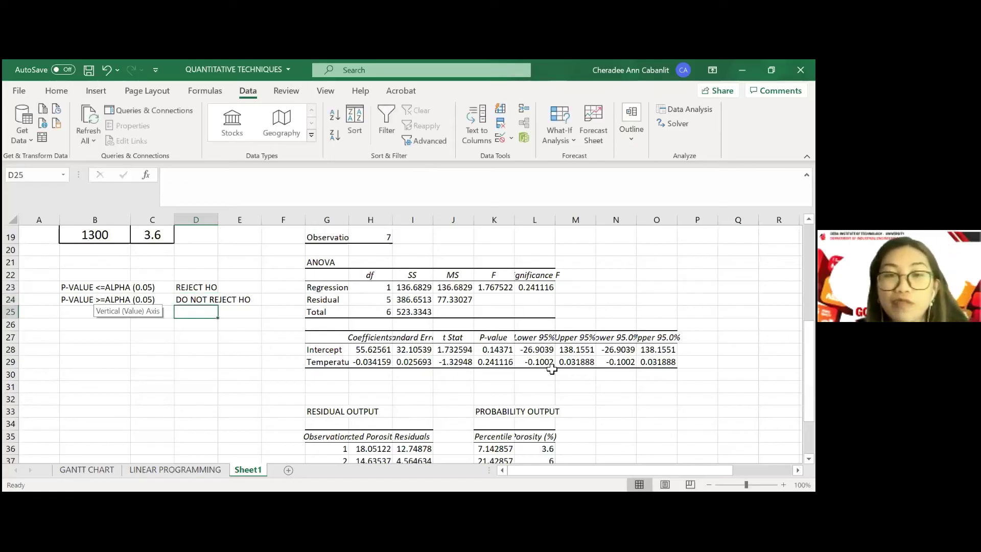
Step: Highlight the temperature P-value in cell K29 with yellow fill
click(501, 363)
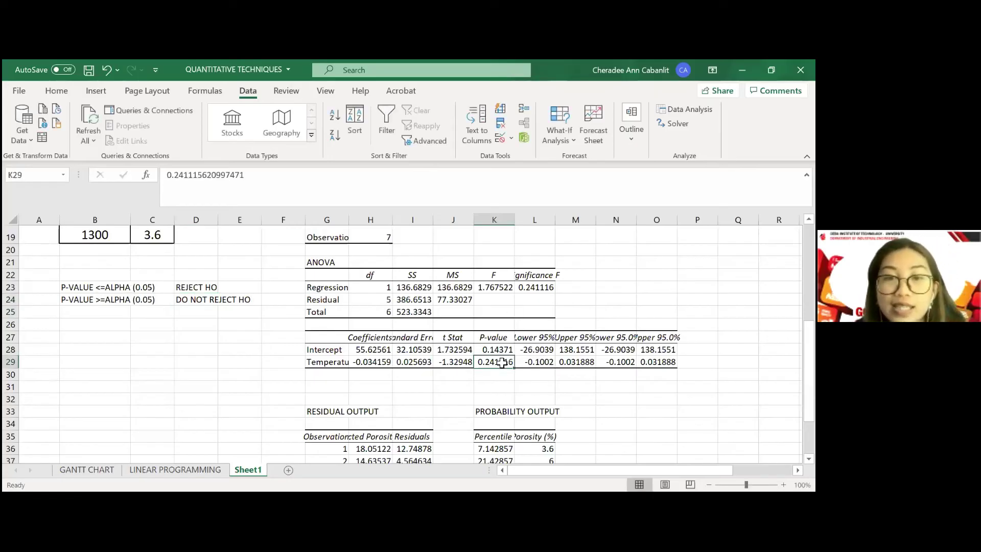
click(60, 93)
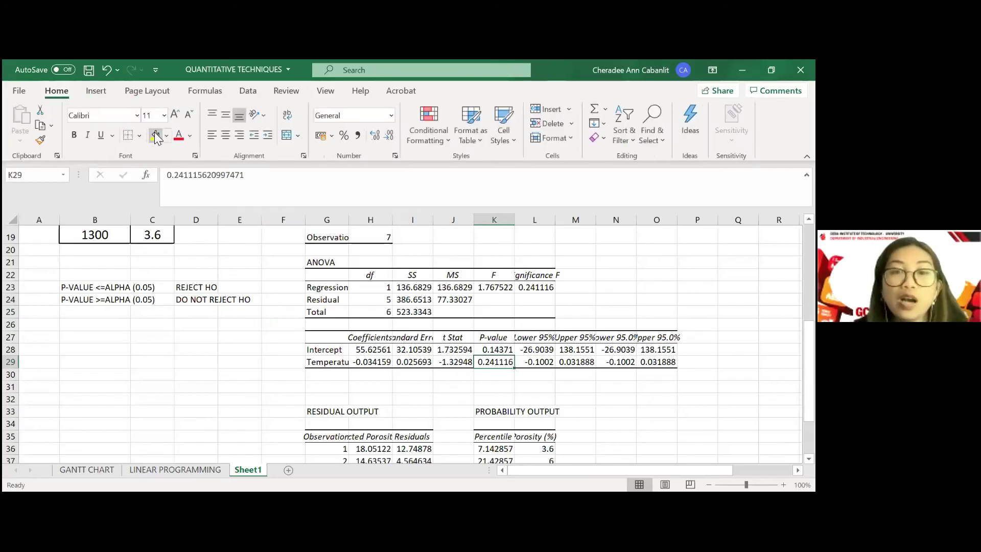
click(154, 134)
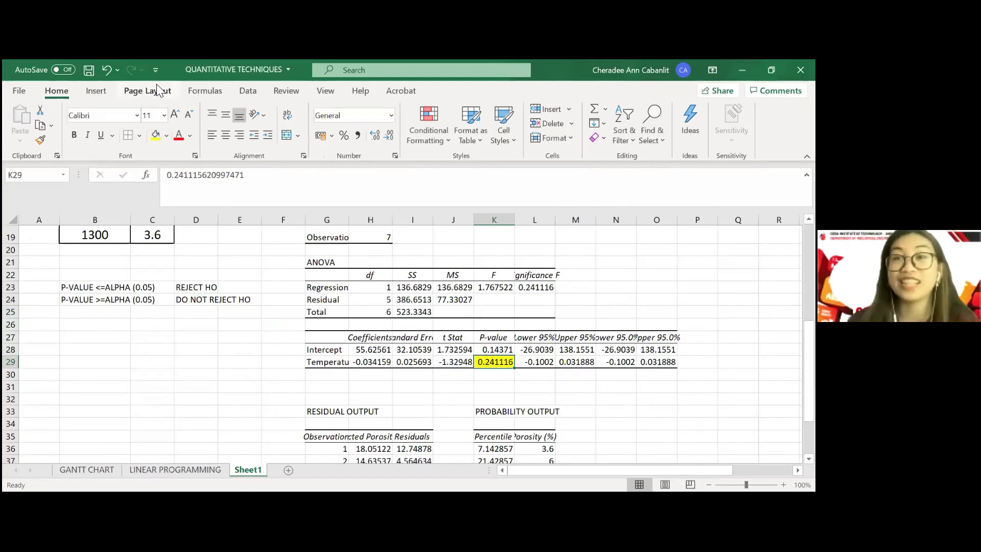
Step: Enter the null hypothesis with "HO" in B26 and "THERE IS NO RELATIONSHIP" in C26
click(97, 324)
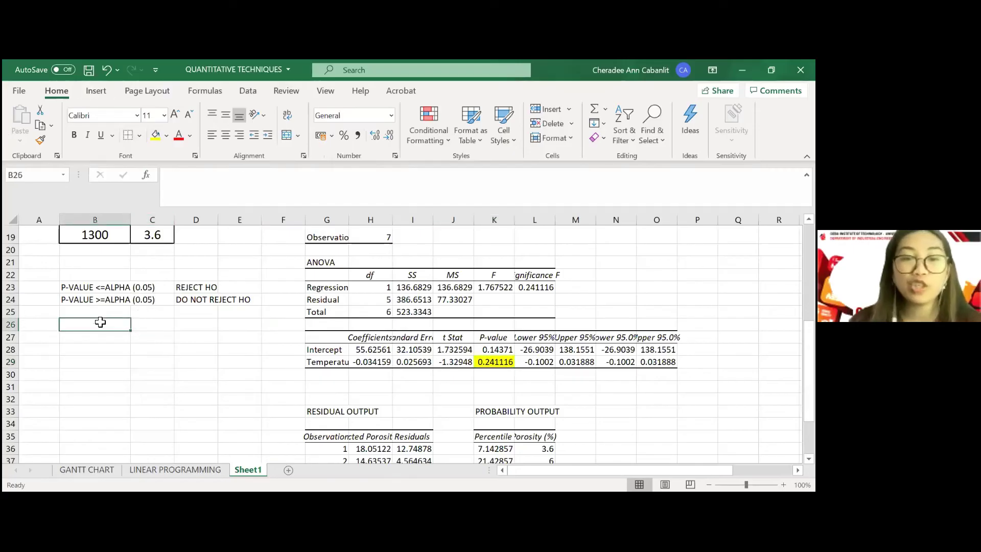
text(HO)
key(Tab)
text(THERE)
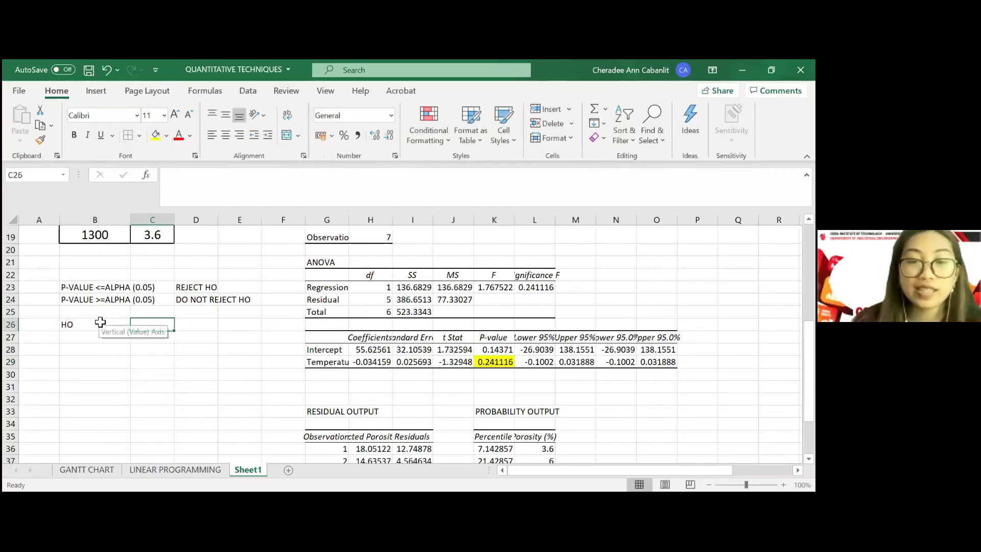
text( IS NO )
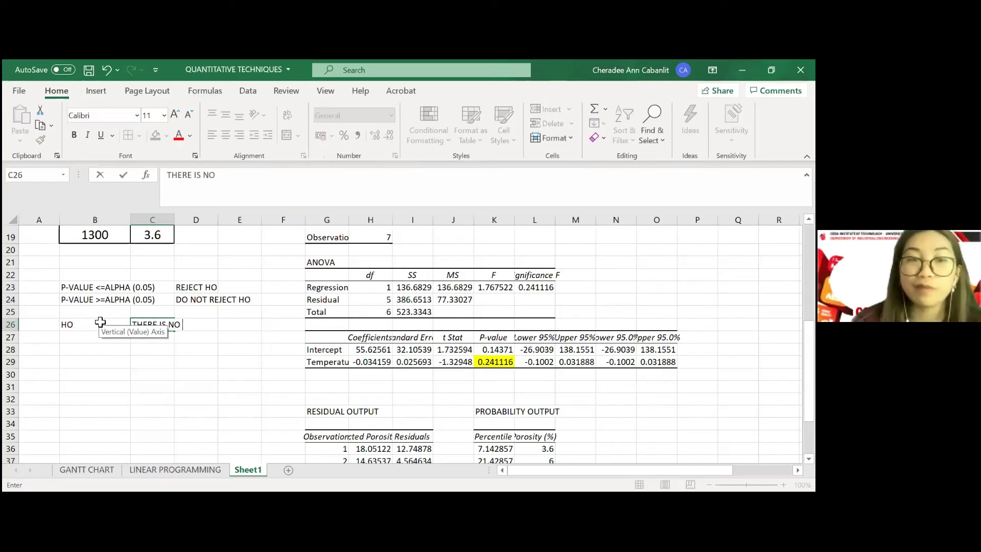
text(RELATIONSHIP)
key(Return)
Step: Enter the alternative hypothesis with "HA" in B27 and "THERE IS A RELATIONSHIP" in C27
key(Left)
text(HA)
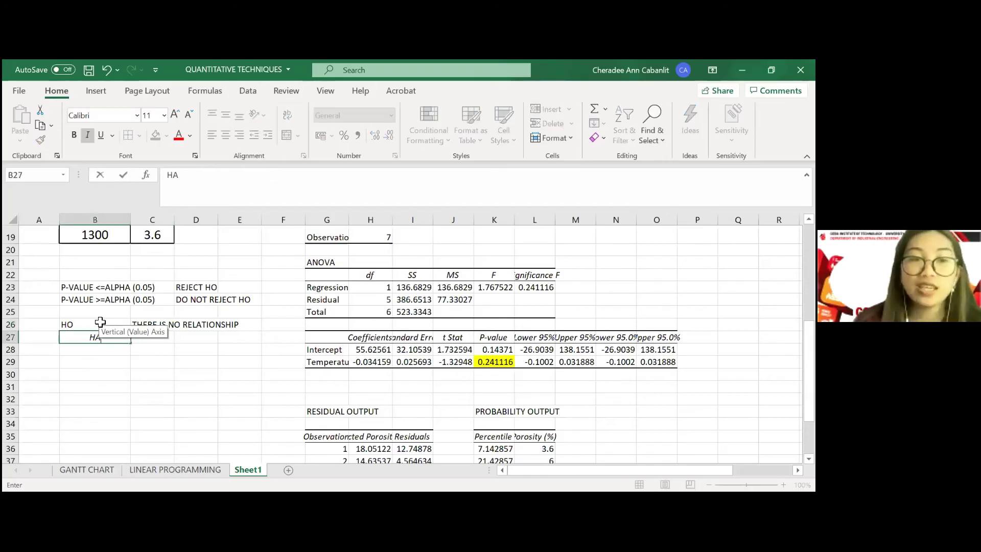
key(Tab)
text(THERE IS A RELATIONSHIP)
key(Return)
Step: Left-align the hypothesis cells B26:C27 and make all of their text italic
drag(152, 337, 77, 325)
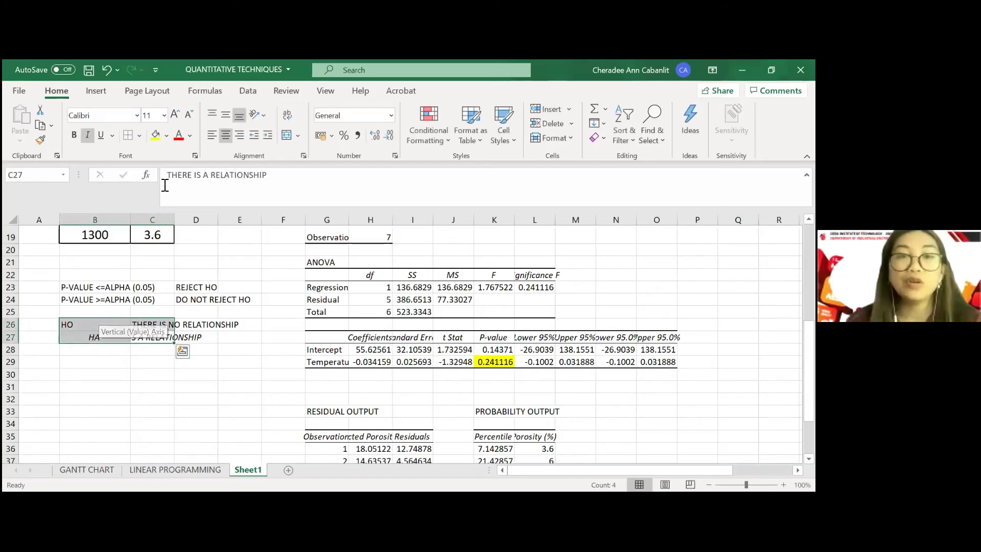
click(211, 137)
key(ctrl+i)
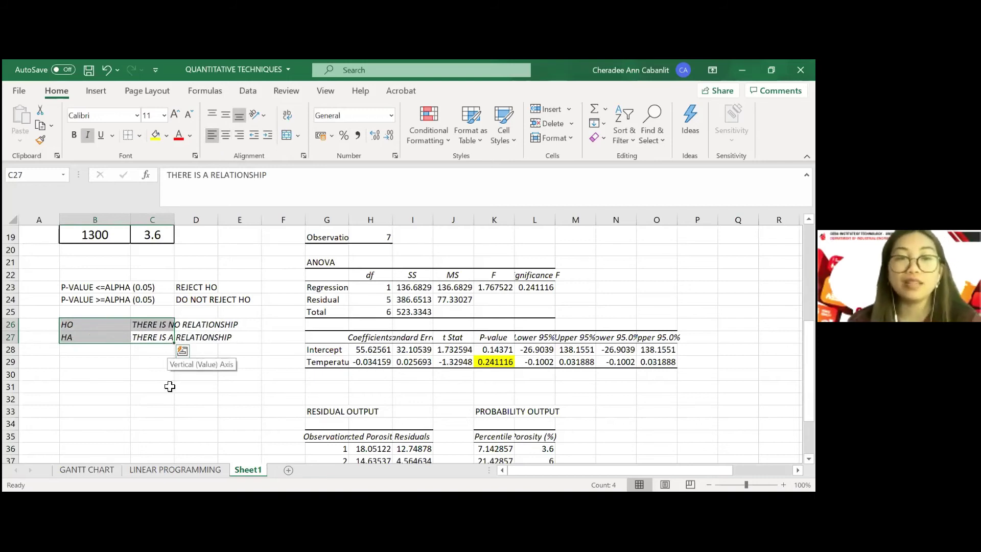
click(152, 383)
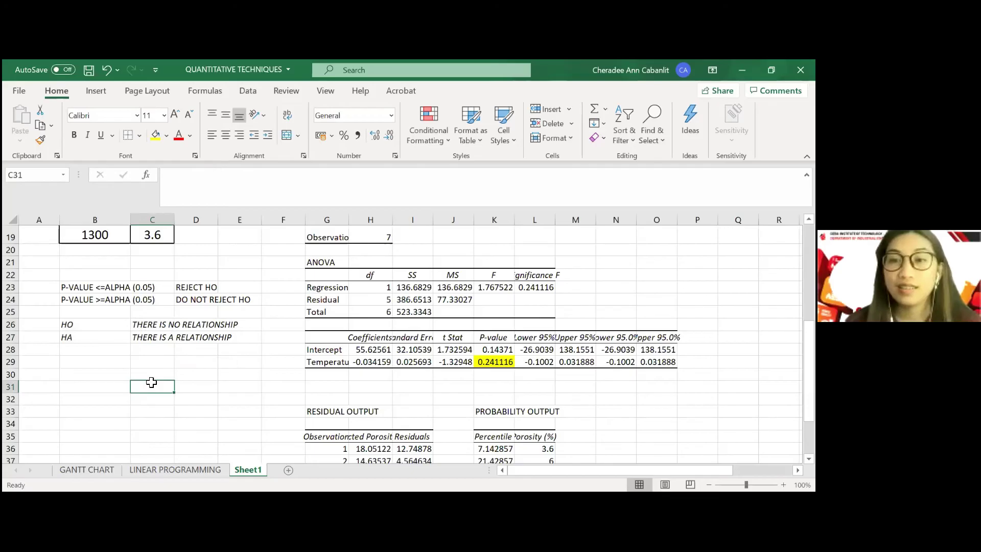
Step: Highlight the null hypothesis row B26:E26 with yellow fill
drag(115, 313, 158, 330)
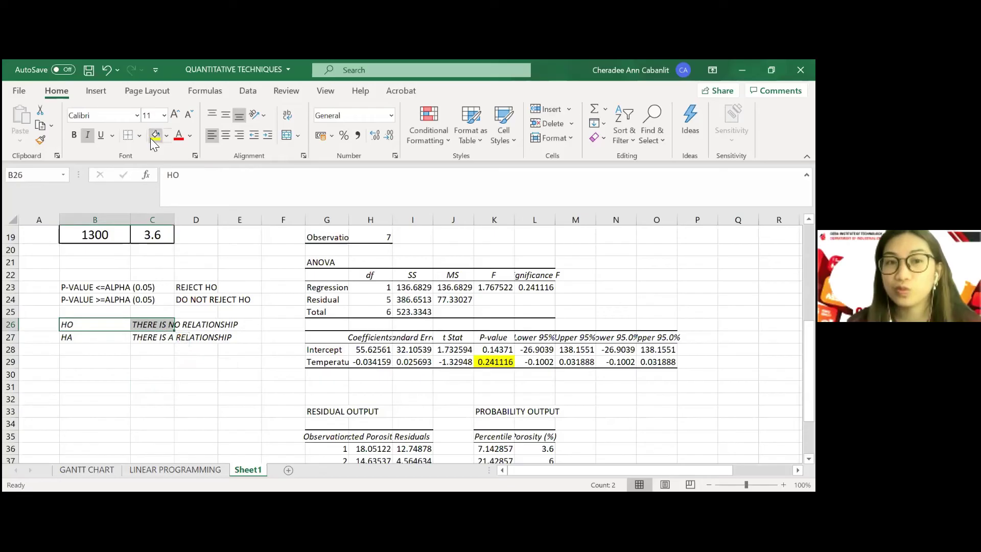
drag(92, 325, 247, 323)
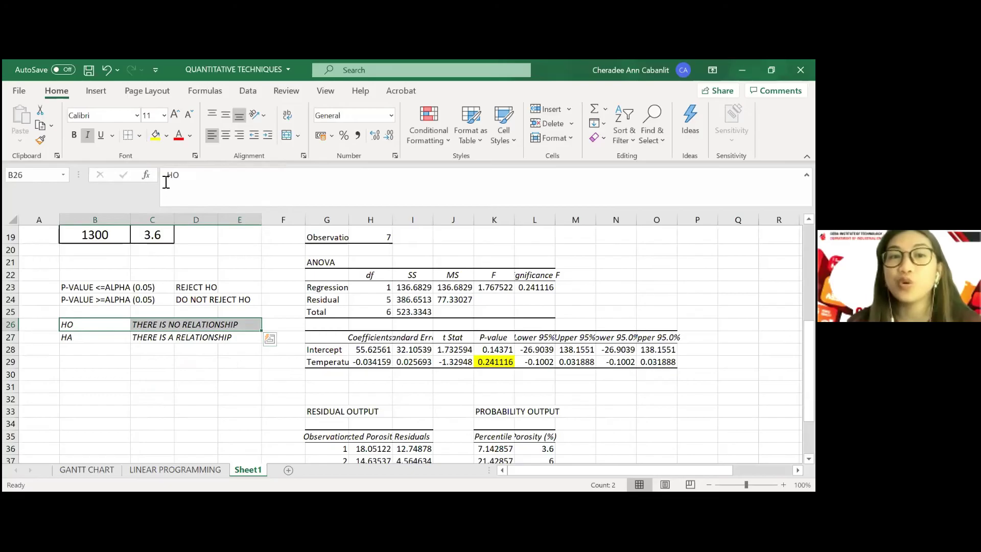
click(155, 135)
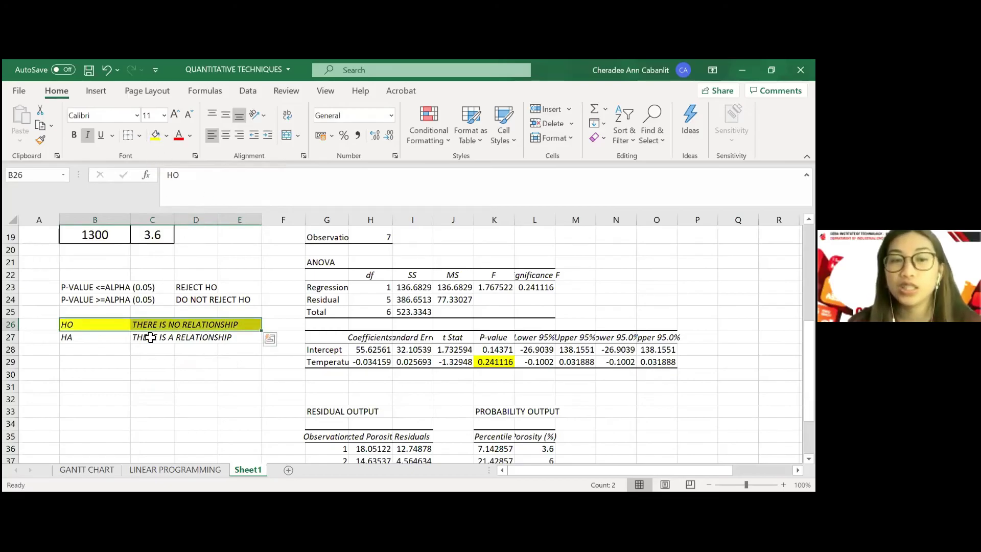
Step: Review the correlation strength label in E4 against the highlighted null hypothesis, decision rule and regression P-value
click(145, 361)
scroll(231, 351, up, 2)
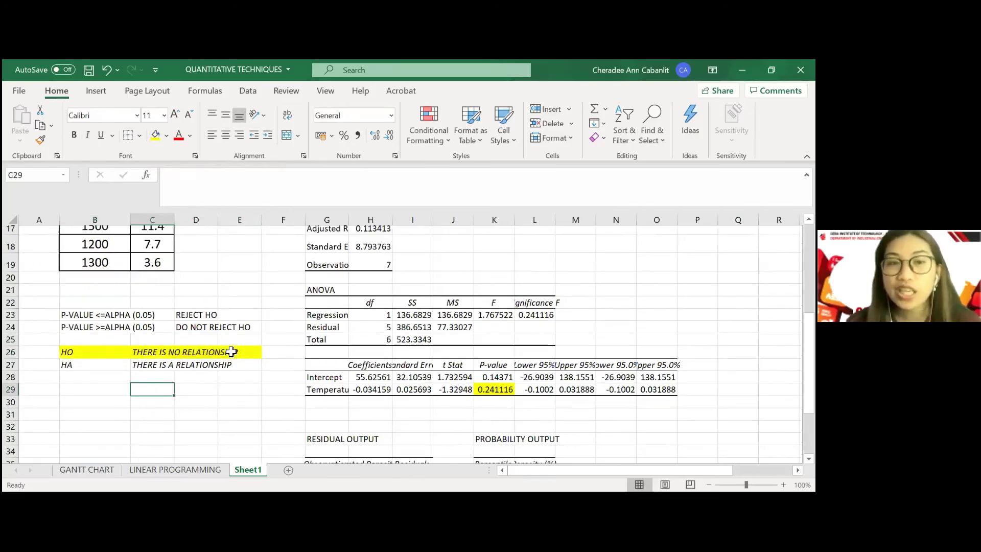
scroll(231, 351, up, 4)
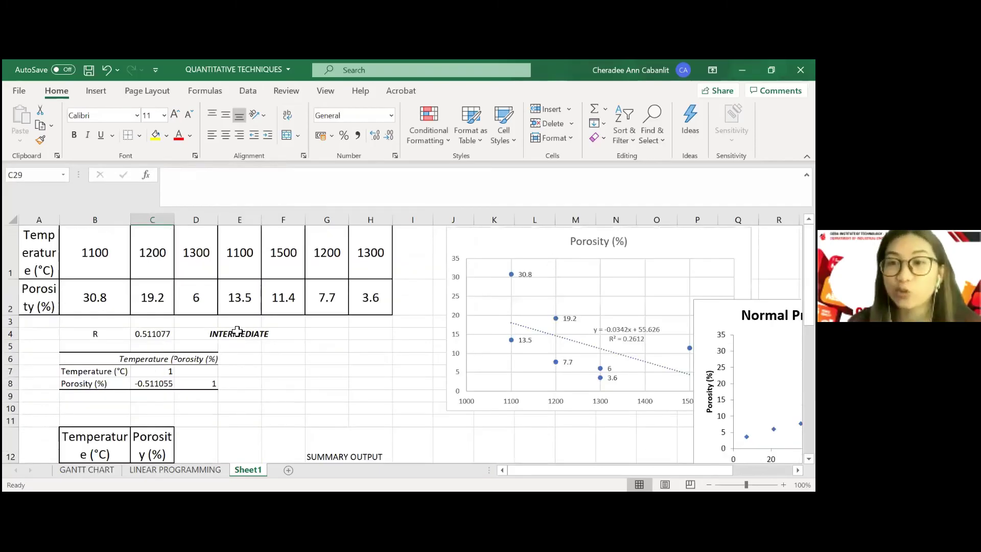
click(237, 331)
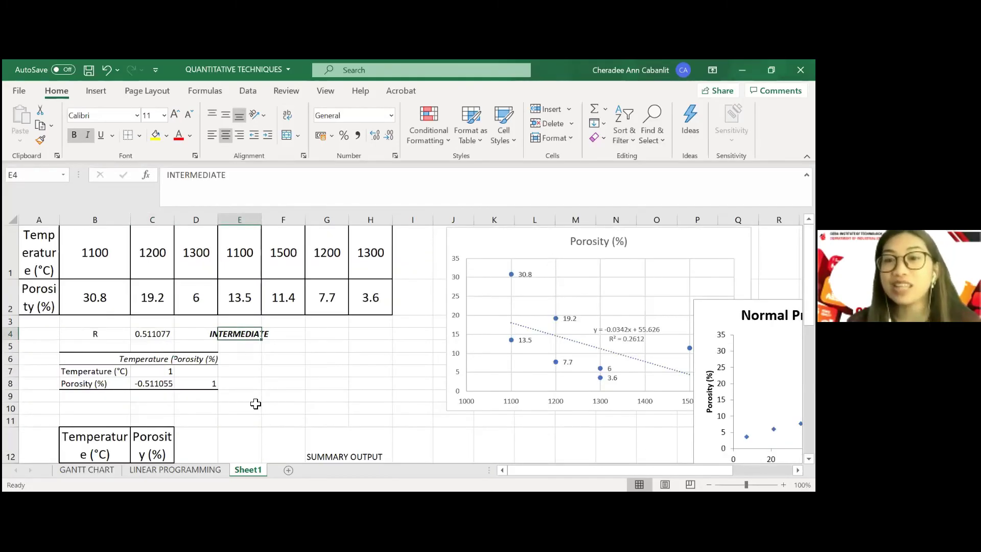
scroll(255, 403, down, 4)
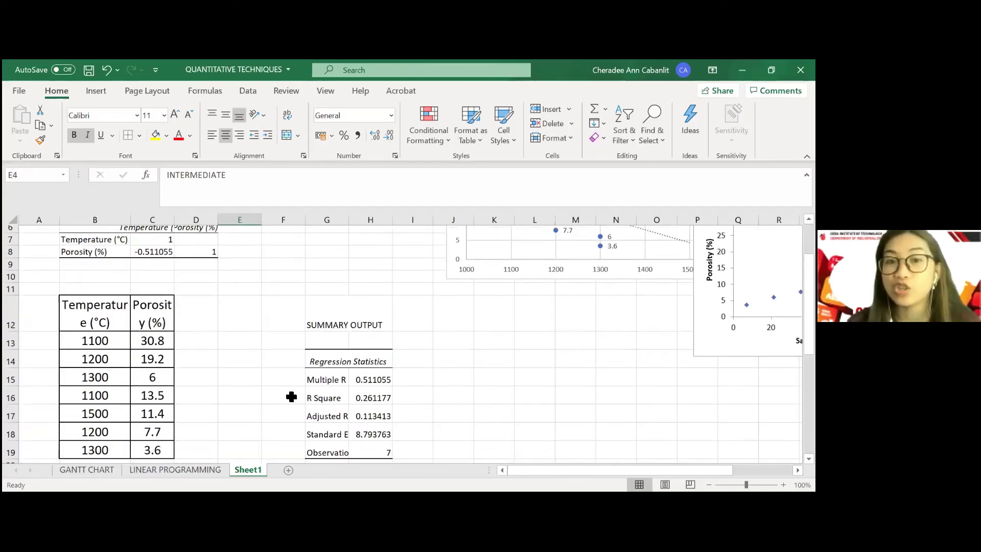
scroll(291, 397, down, 3)
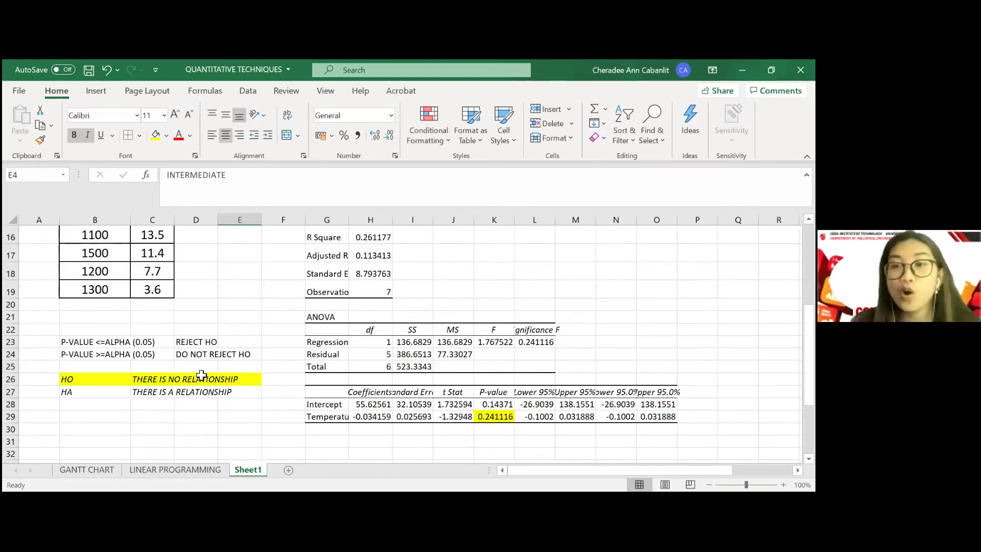
scroll(304, 341, up, 1)
scroll(304, 341, up, 1)
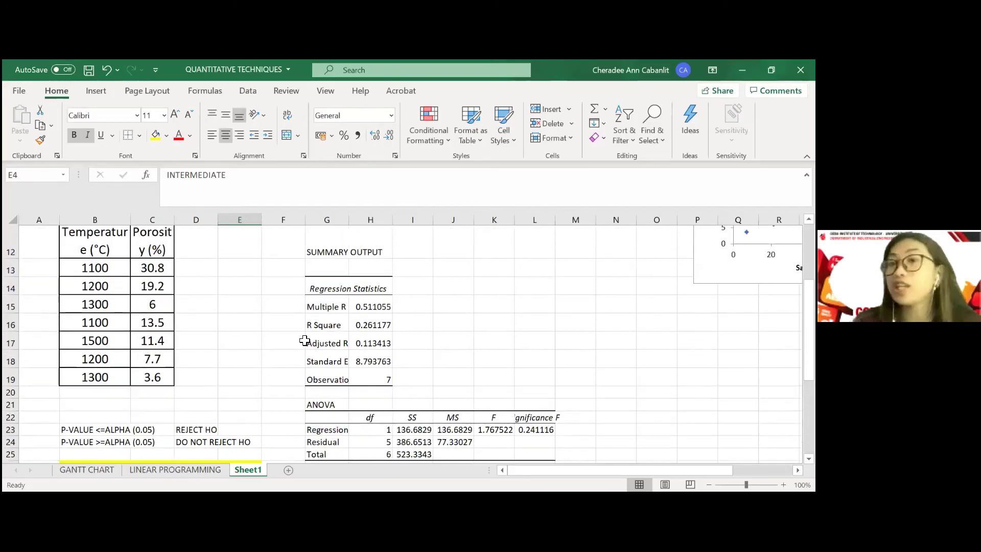
scroll(304, 341, up, 4)
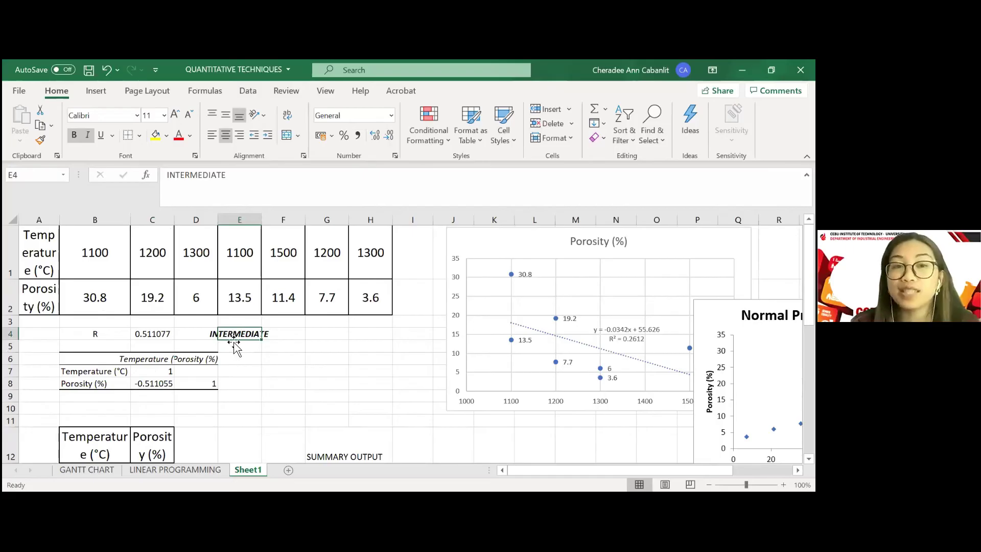
click(237, 323)
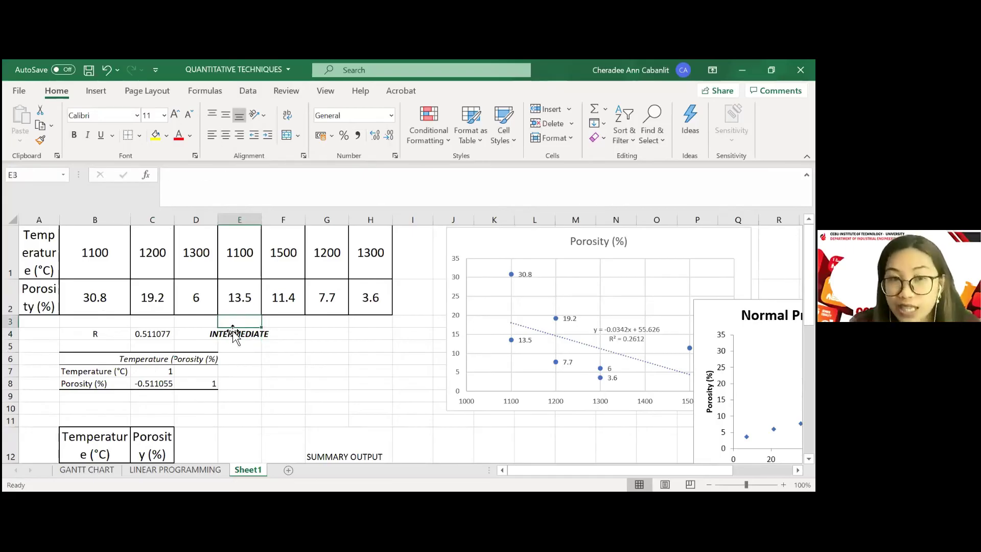
click(140, 333)
click(230, 335)
scroll(348, 382, down, 3)
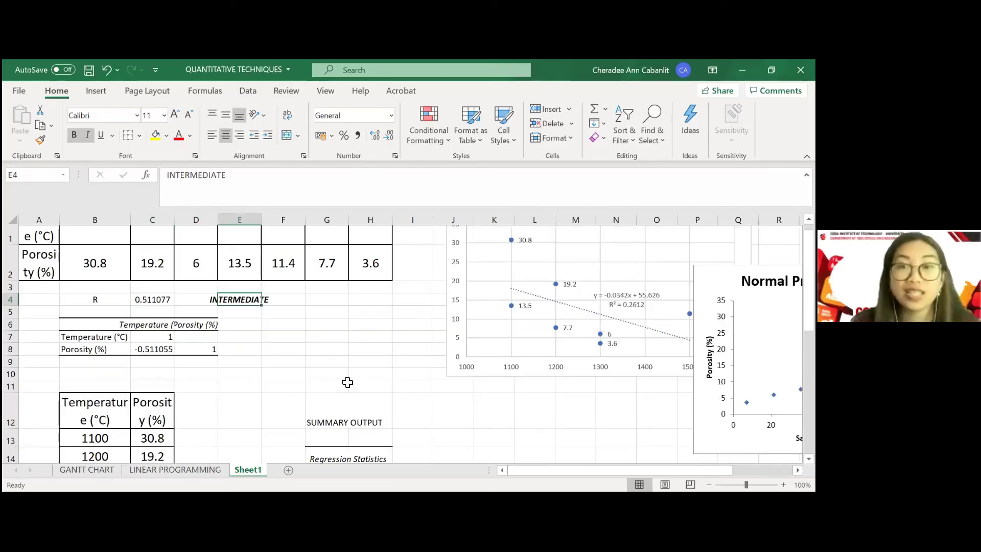
scroll(191, 383, down, 2)
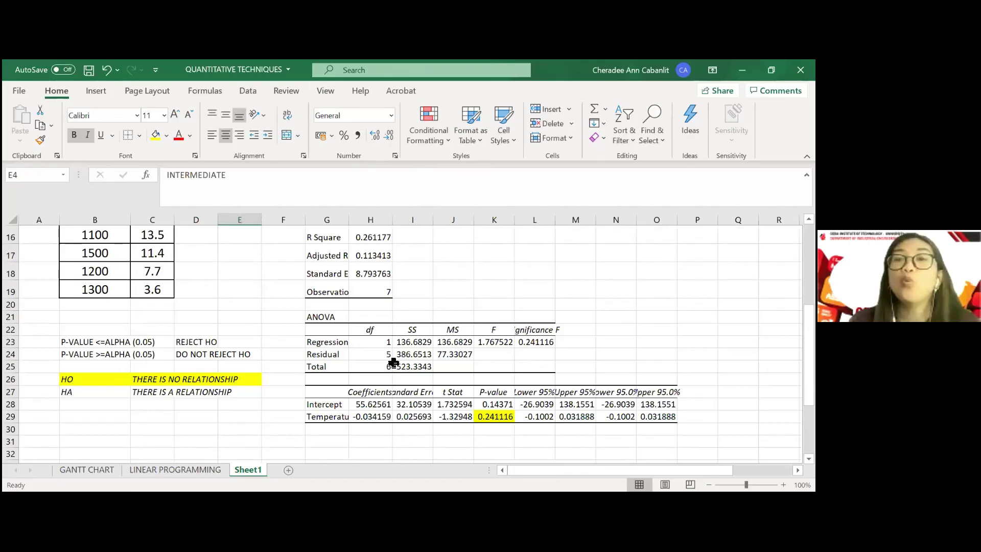
Step: Move the Normal Probability Plot directly below the Porosity (%) scatter chart
scroll(513, 383, up, 5)
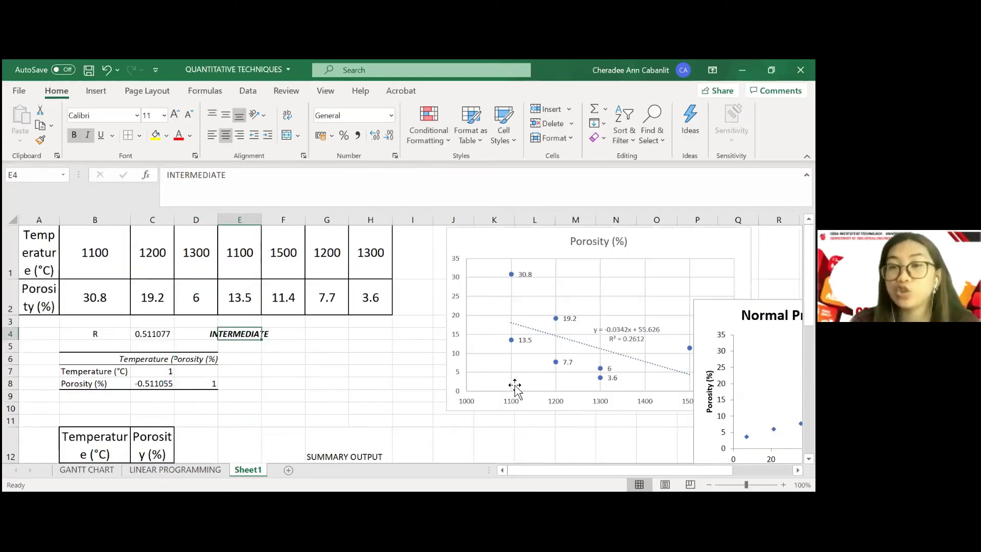
drag(755, 303, 505, 419)
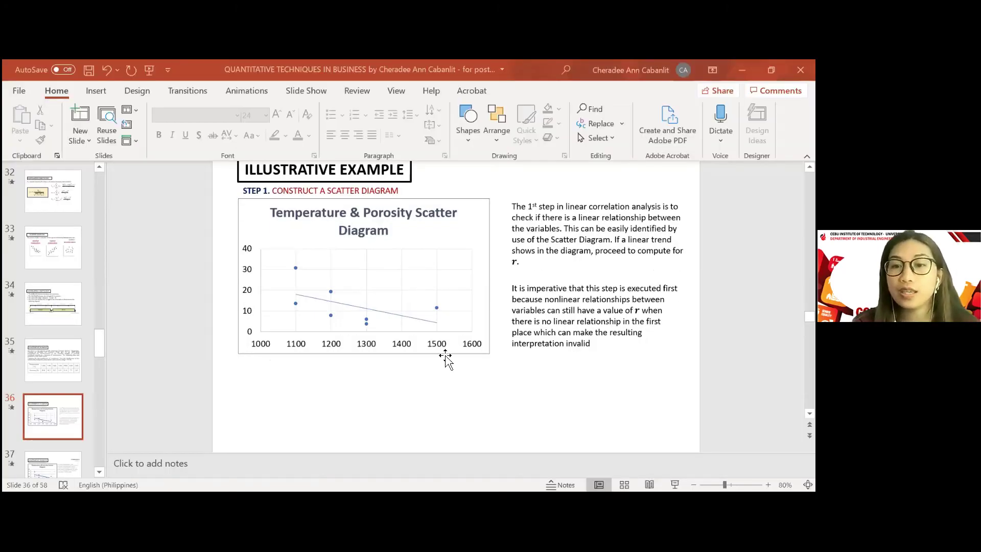
click(445, 355)
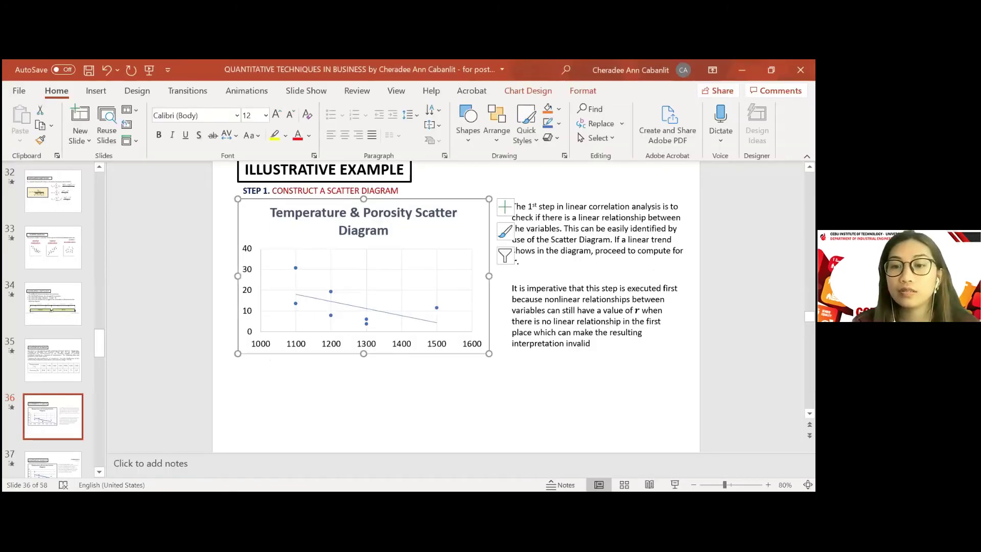
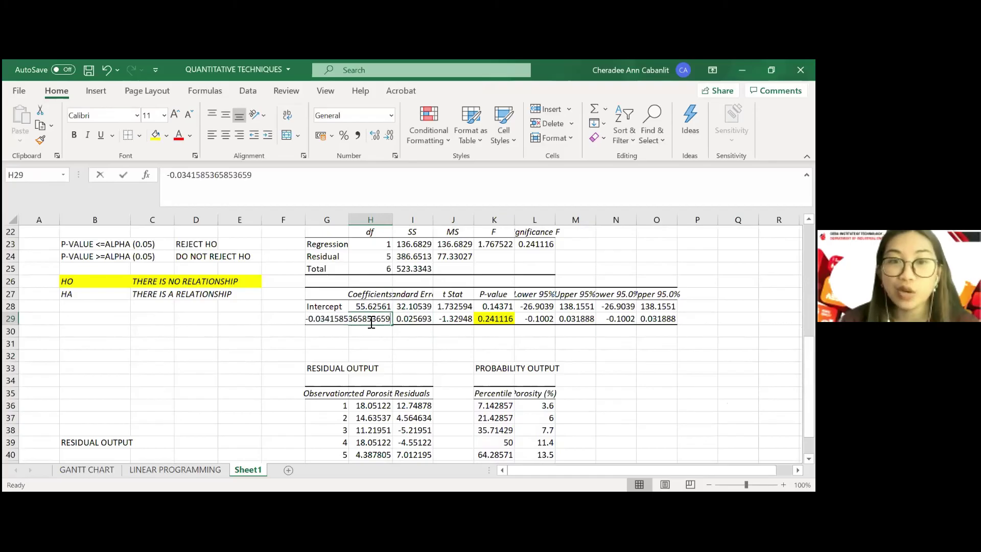
Step: Label the temperature coefficient by entering "B" in H30 beneath it
key(Return)
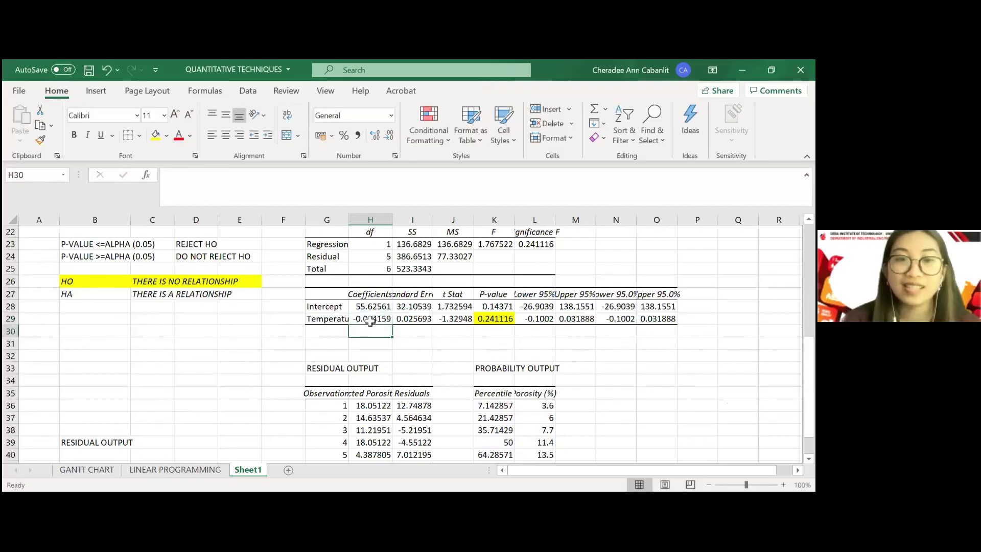
click(371, 320)
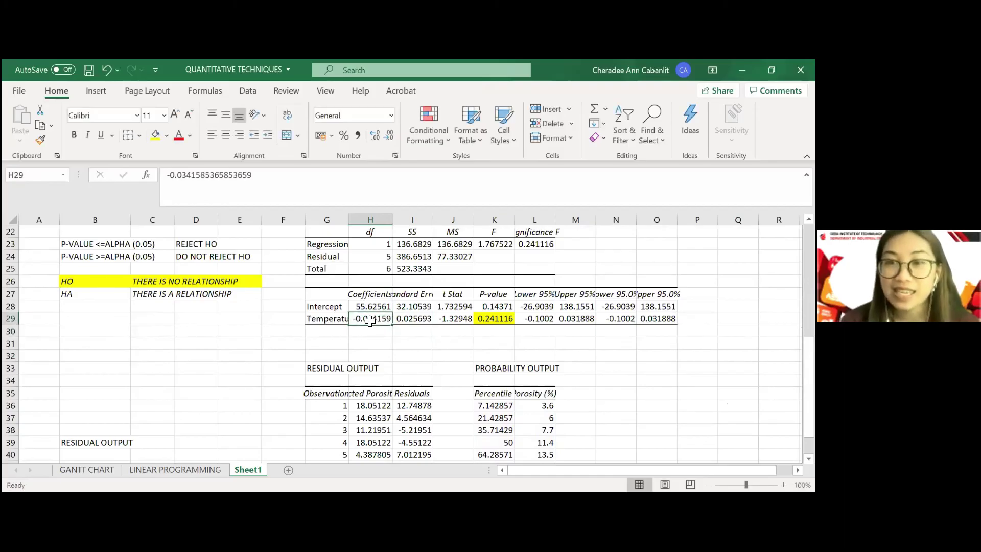
click(367, 335)
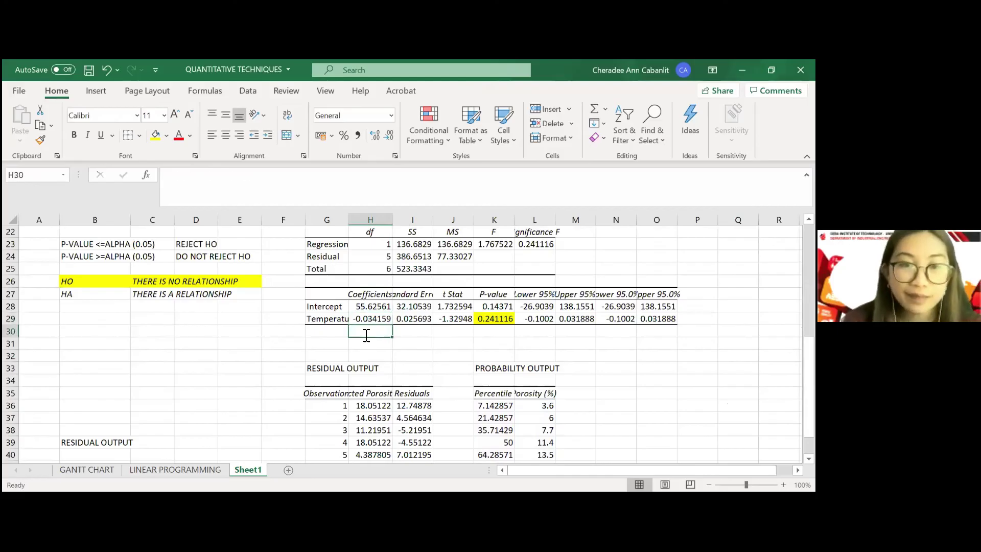
text(b)
key(BackSpace)
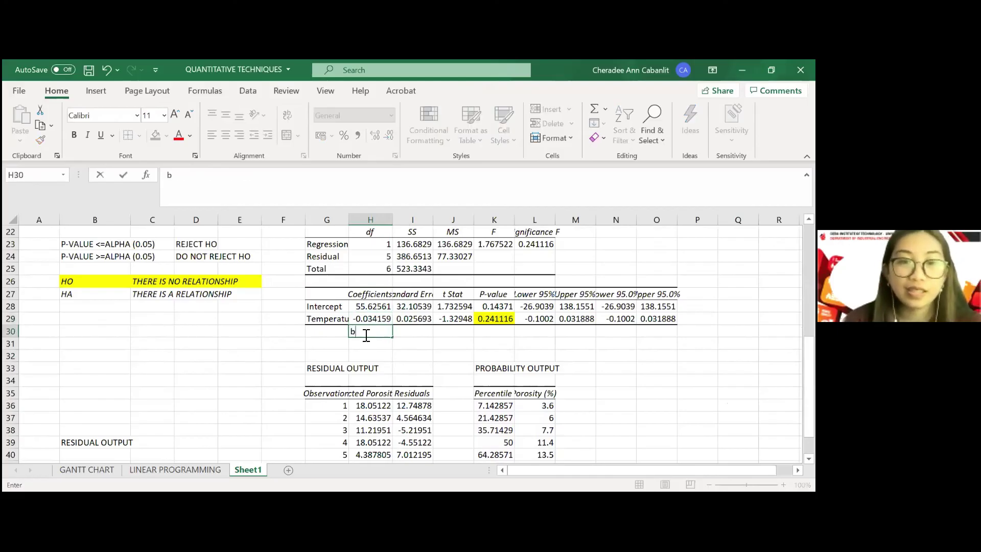
text(B)
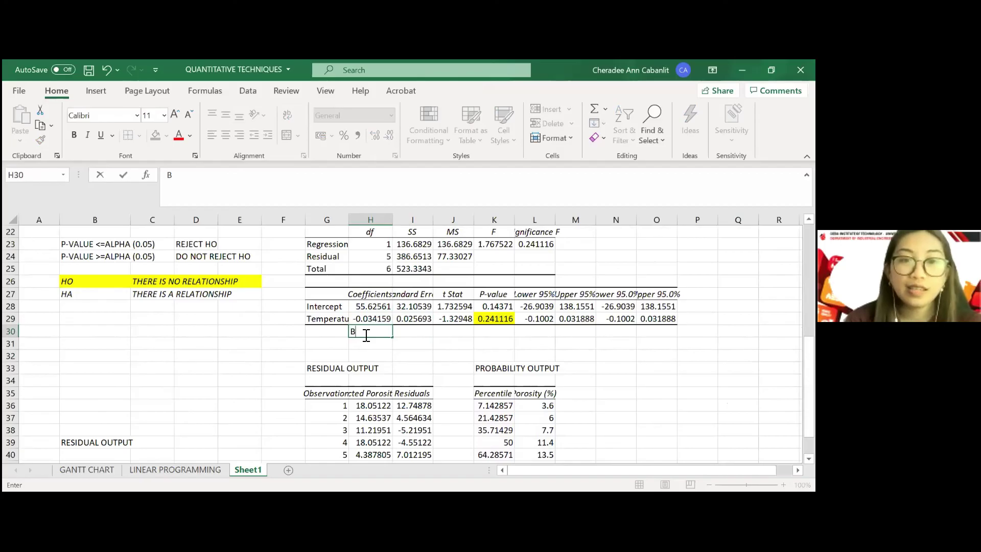
key(Return)
Step: Compare the intercept and temperature coefficients in H28:H29 with the trendline equation on the Porosity (%) chart
key(Up)
key(Up)
key(Up)
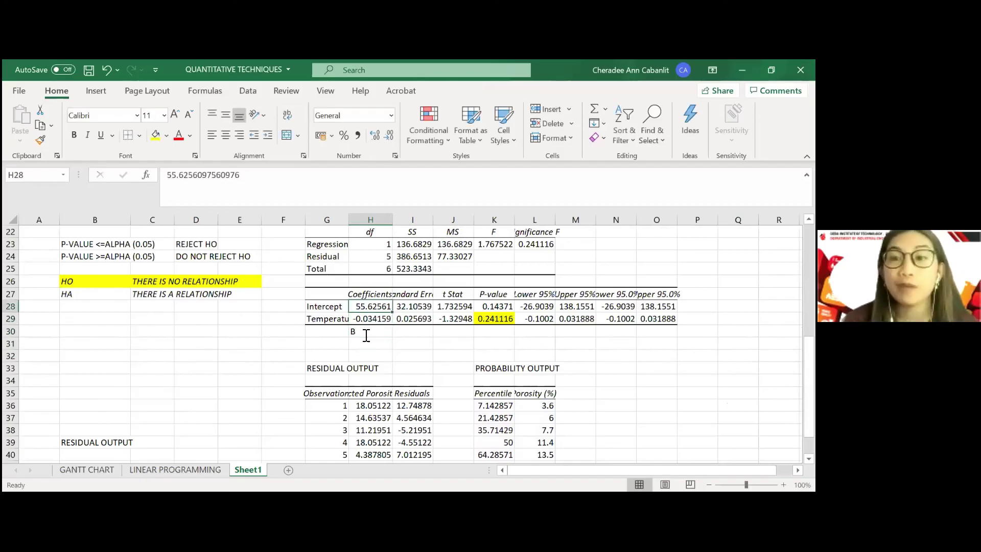
scroll(540, 366, up, 1)
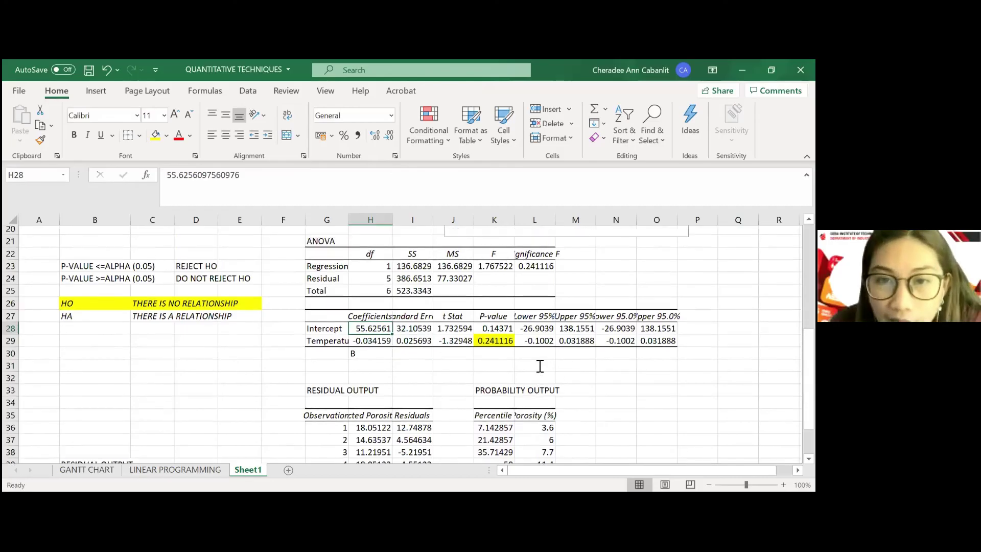
scroll(540, 366, up, 6)
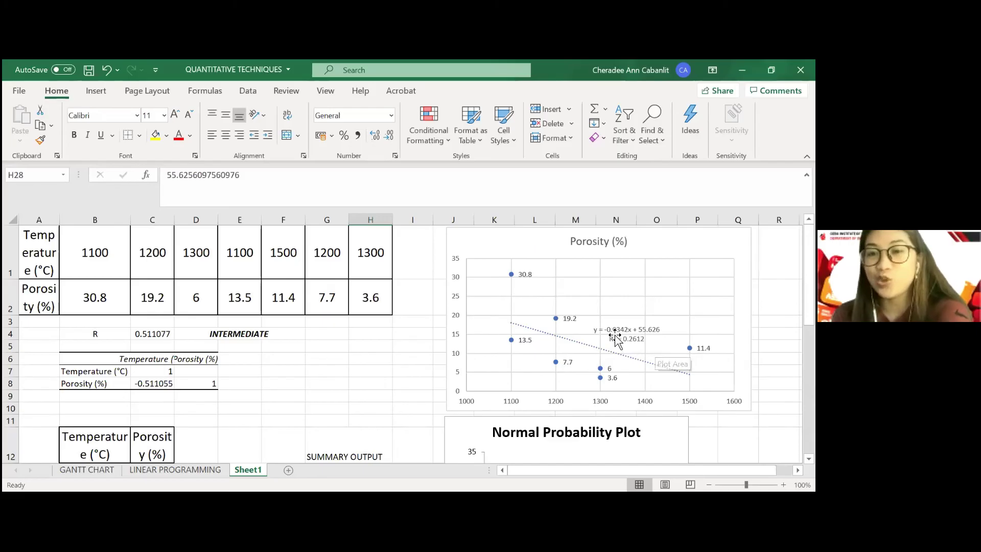
scroll(557, 404, down, 2)
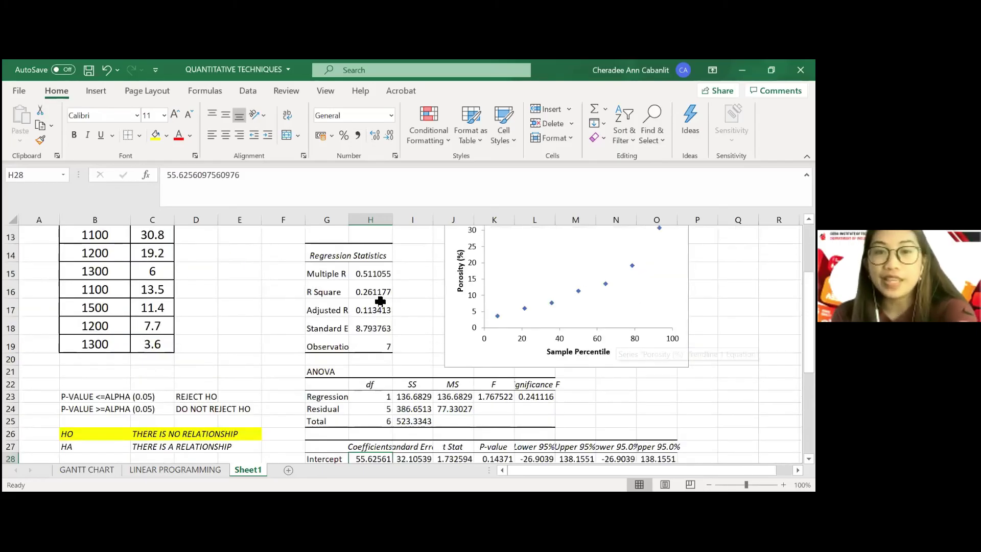
scroll(378, 292, down, 3)
scroll(378, 291, down, 3)
click(373, 281)
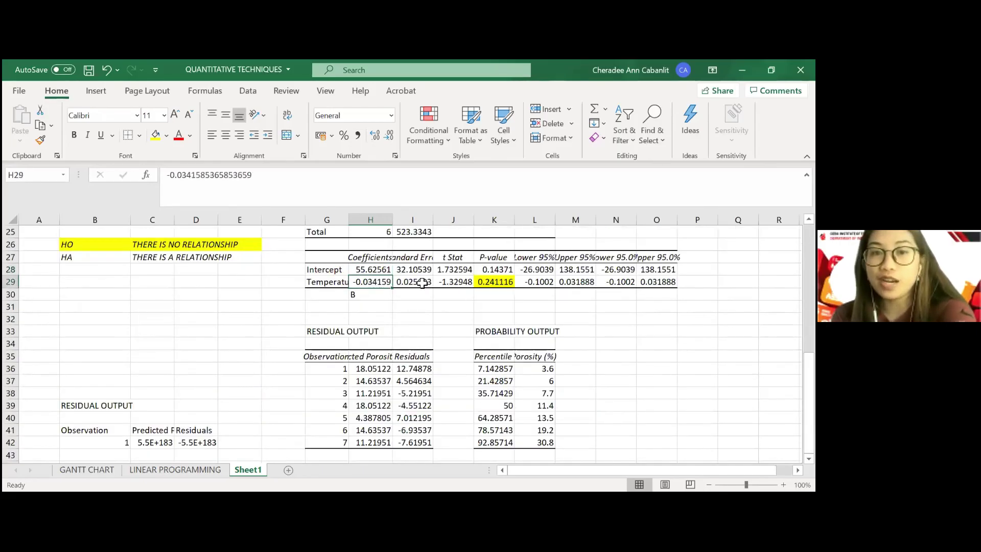
scroll(650, 282, up, 1)
scroll(652, 286, up, 7)
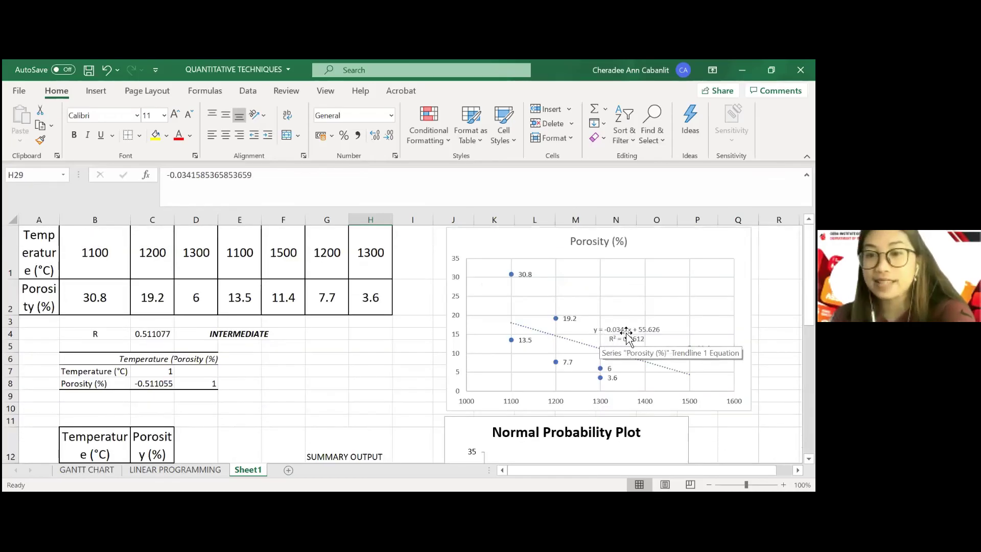
scroll(606, 381, down, 1)
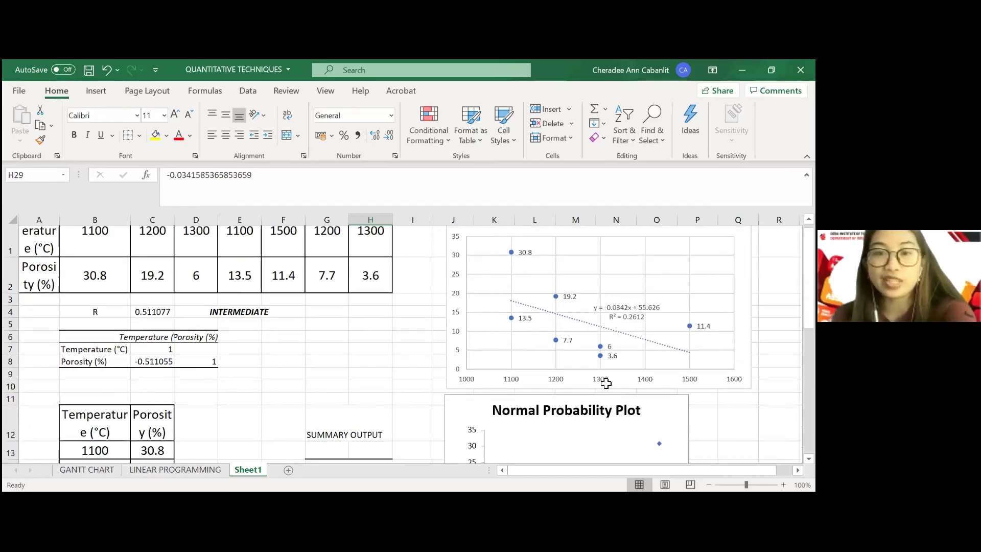
scroll(606, 383, down, 10)
scroll(536, 349, up, 3)
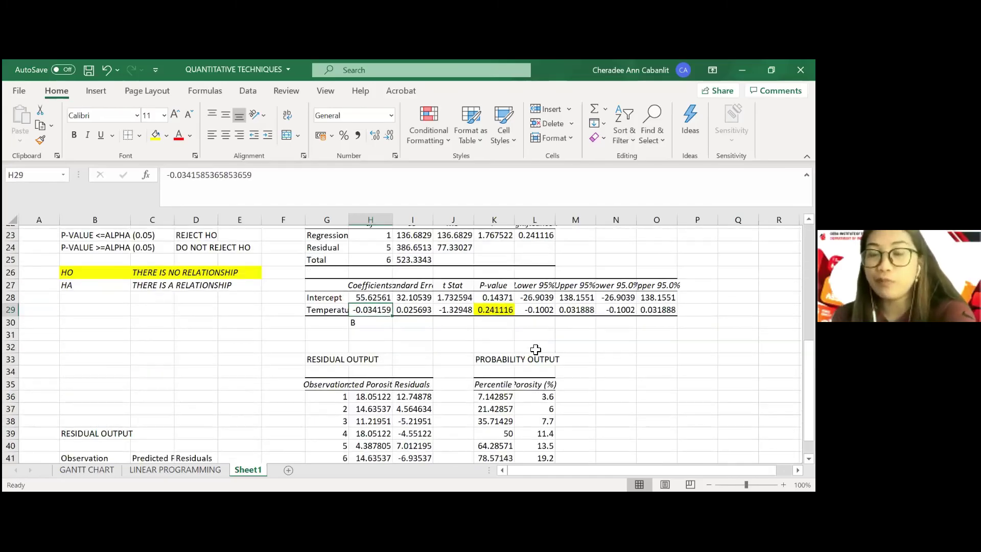
click(388, 342)
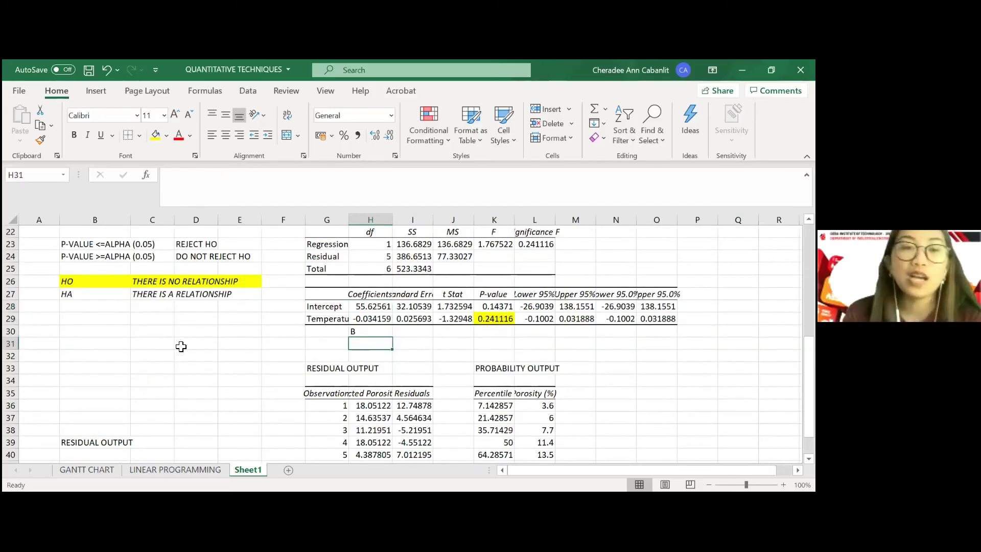
Step: Enter the heading "REGRESSION MODEL:" in B31 below the hypotheses
click(123, 343)
text(reg)
key(BackSpace)
key(BackSpace)
key(BackSpace)
text(REGRESSION MODEL:)
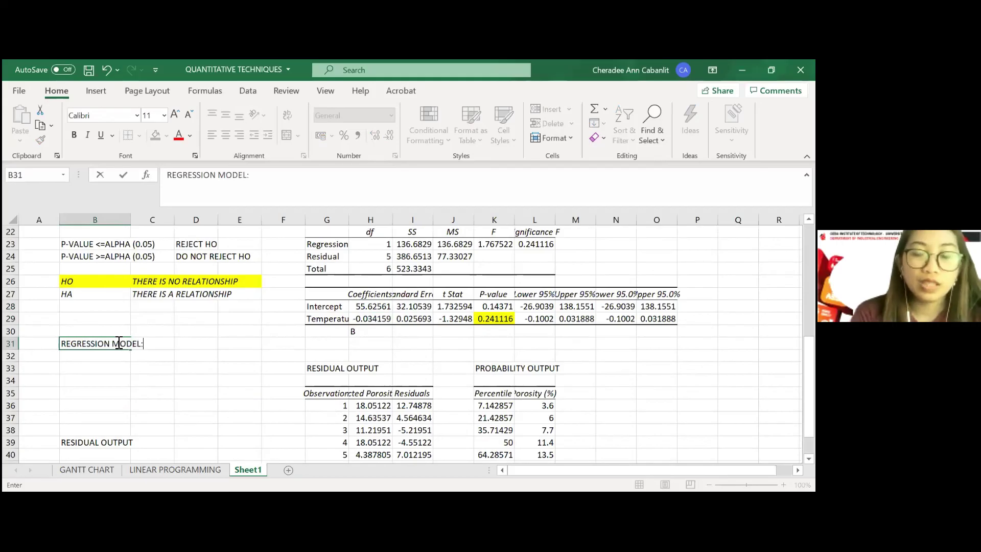
key(Return)
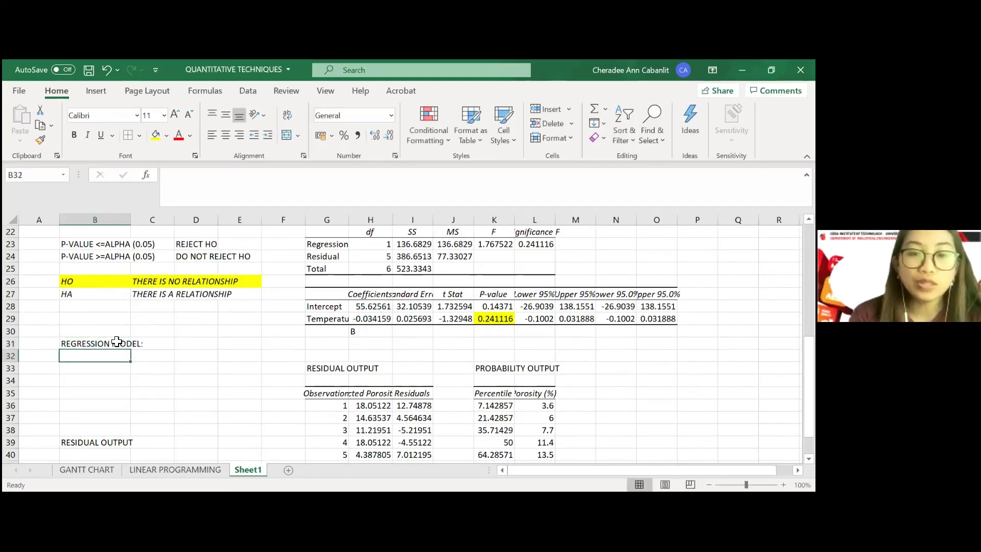
Step: Enter the regression equation "Y = 55.6256-0.0341X" in B32 and make it bold
text(Y)
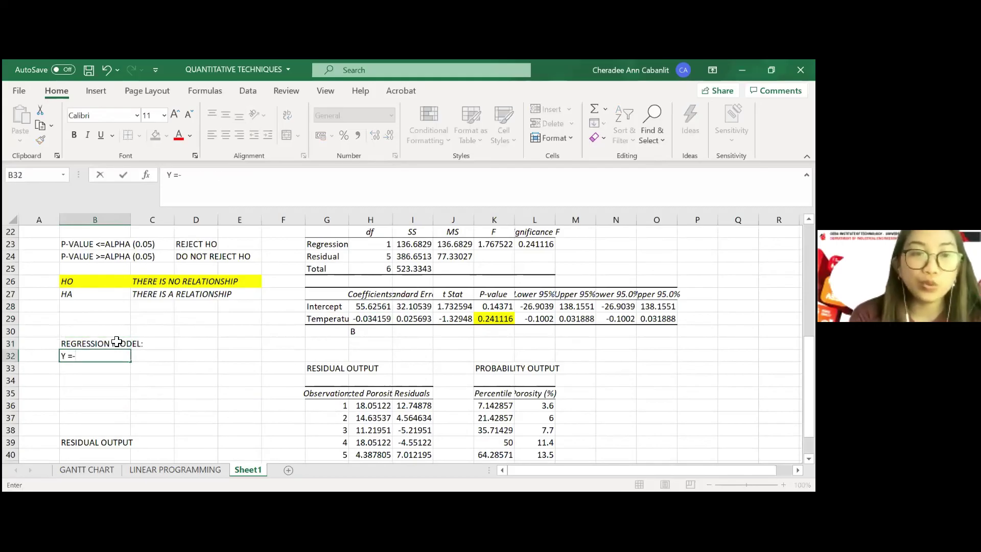
text( = -0)
key(BackSpace)
key(BackSpace)
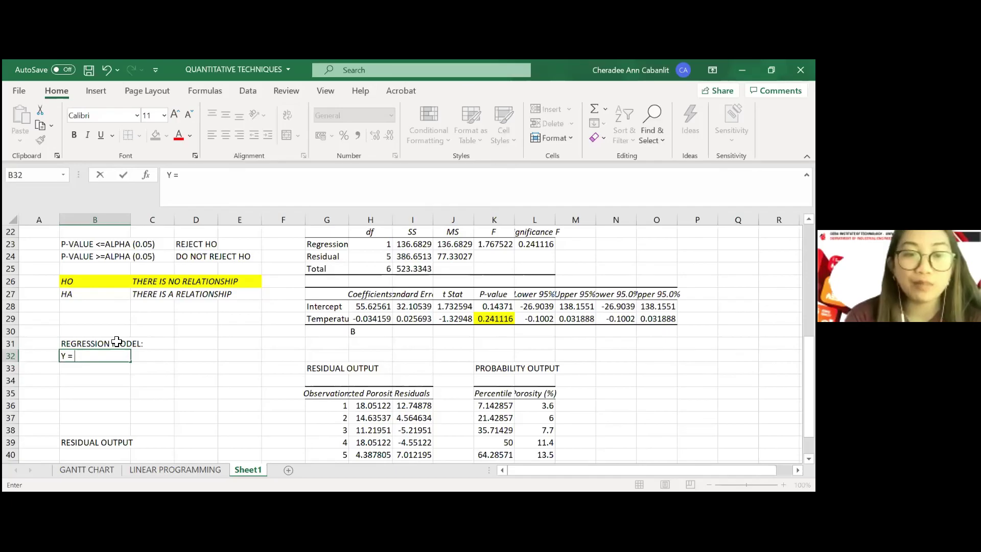
text(55.6)
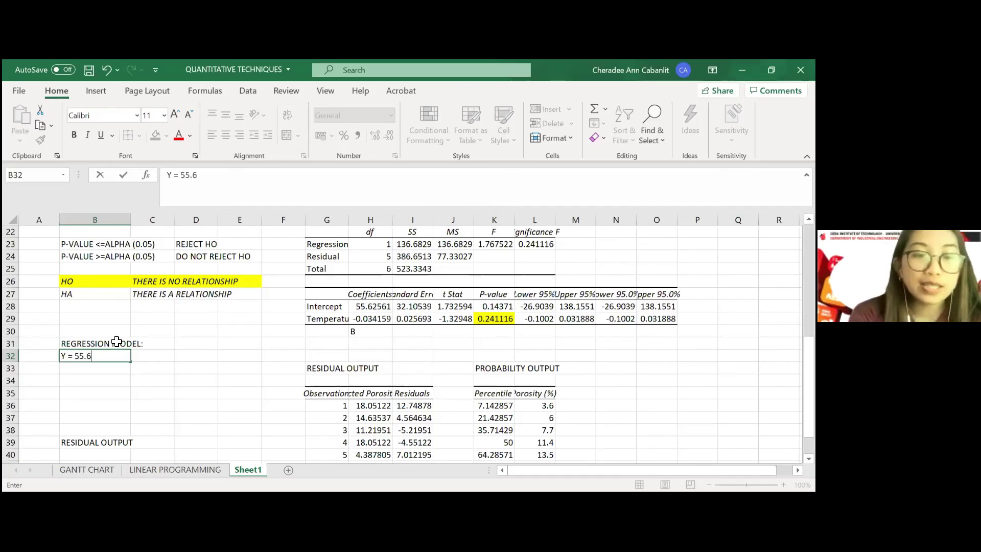
text(256-0.0341X)
key(Return)
key(Up)
key(ctrl+b)
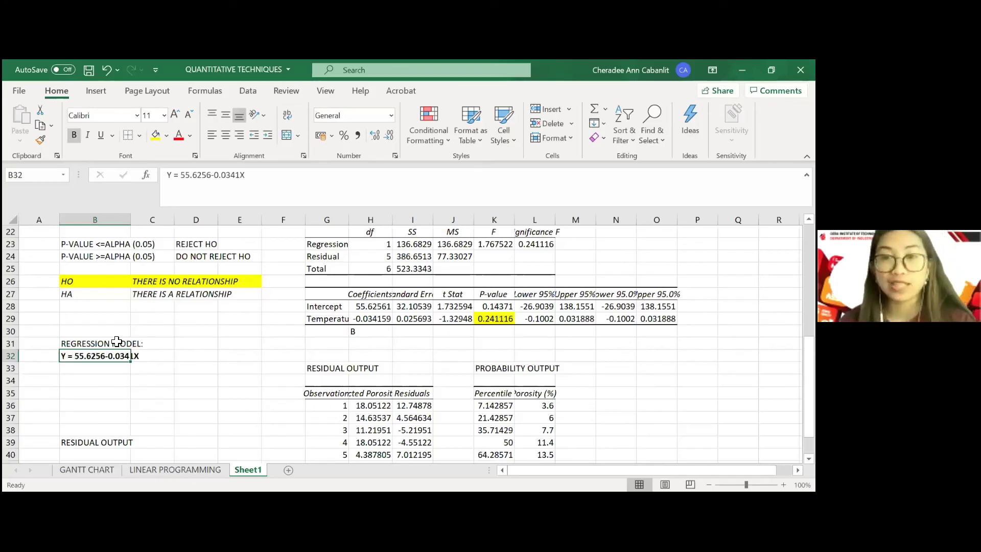
click(97, 368)
scroll(198, 360, up, 3)
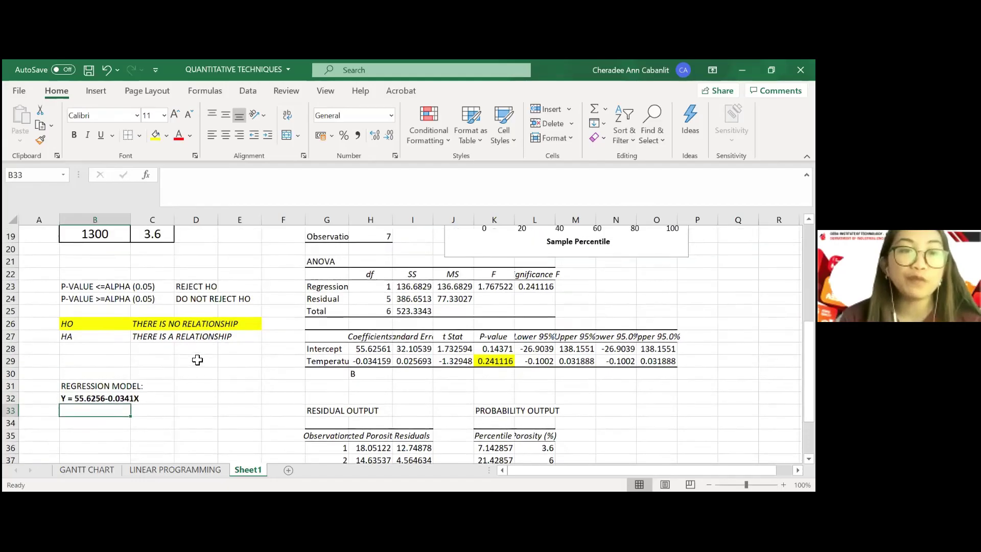
scroll(84, 346, up, 3)
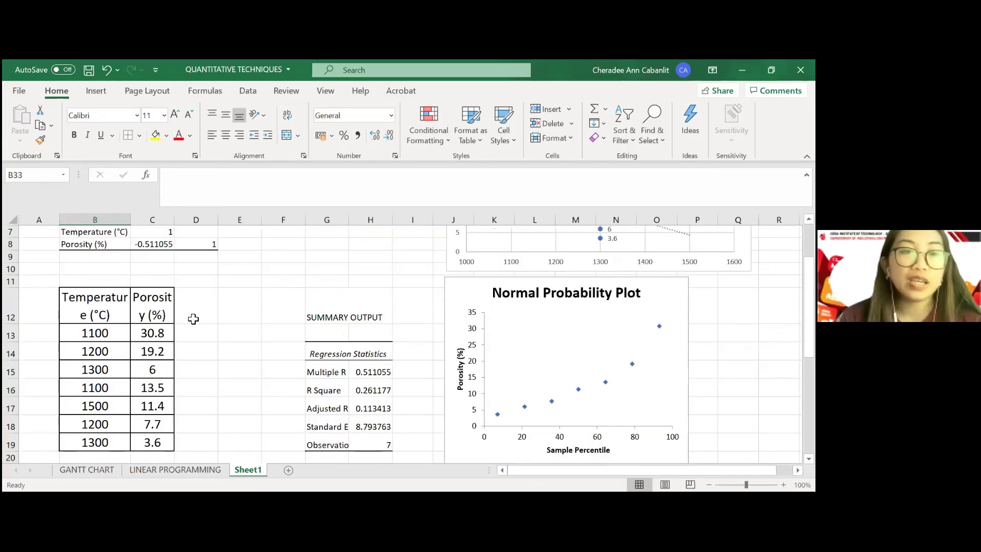
click(204, 317)
text(Po)
key(BackSpace)
key(BackSpace)
text(POR)
key(BackSpace)
key(BackSpace)
key(BackSpace)
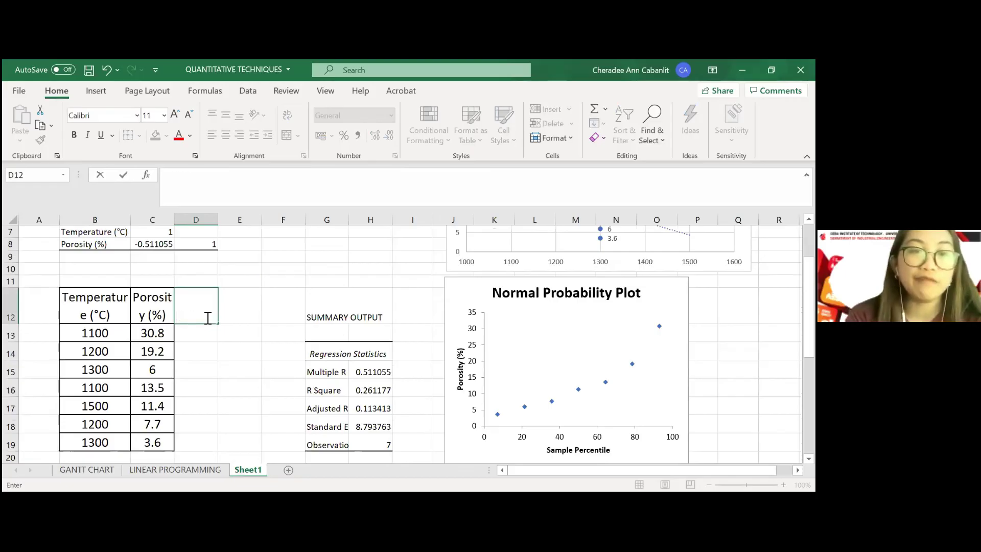
Step: Add the temperature value 1400 in B20 as a new row beneath the temperature and porosity data
key(Down)
key(Down)
key(Left)
key(Left)
key(Up)
key(Right)
key(Left)
key(Down)
key(Down)
key(Down)
key(Down)
key(Down)
key(Down)
key(Down)
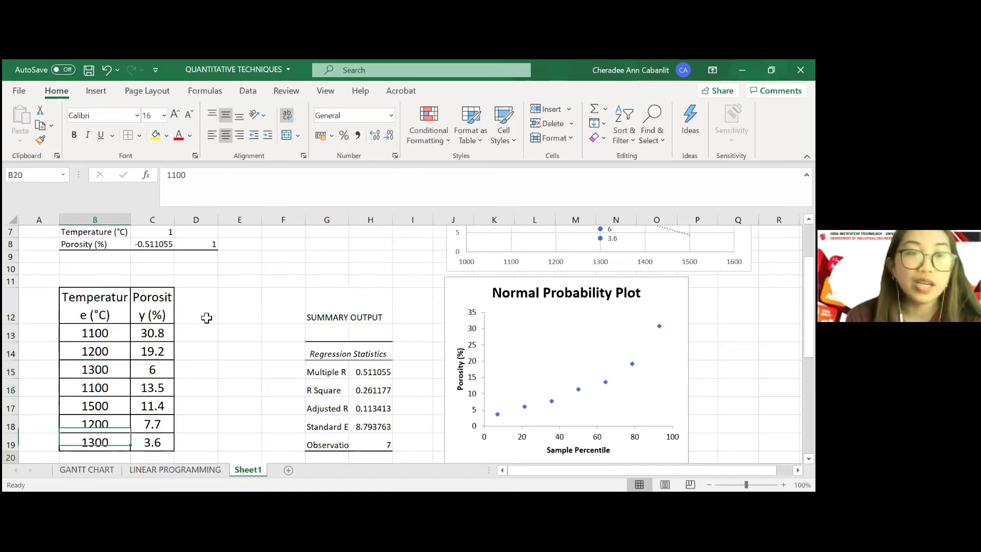
text(1400)
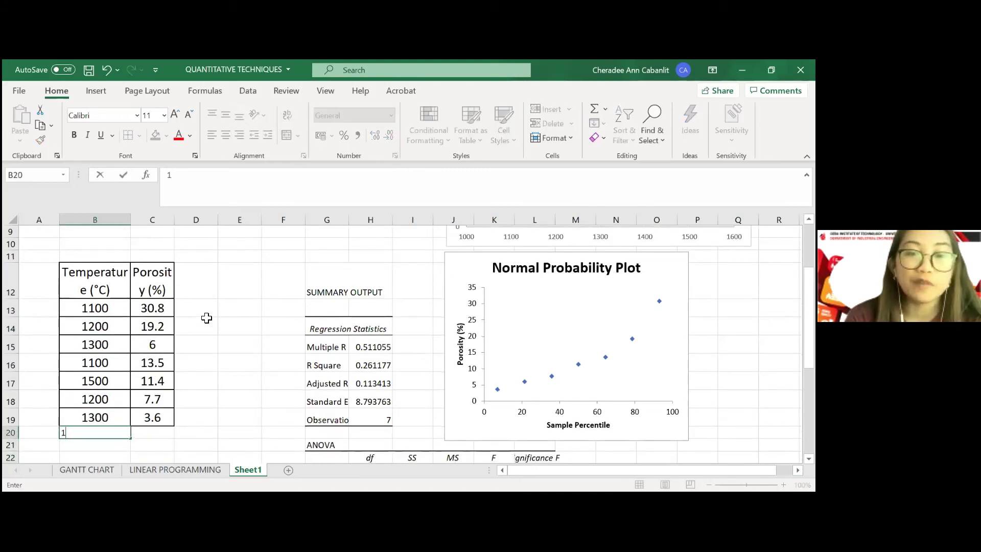
key(Return)
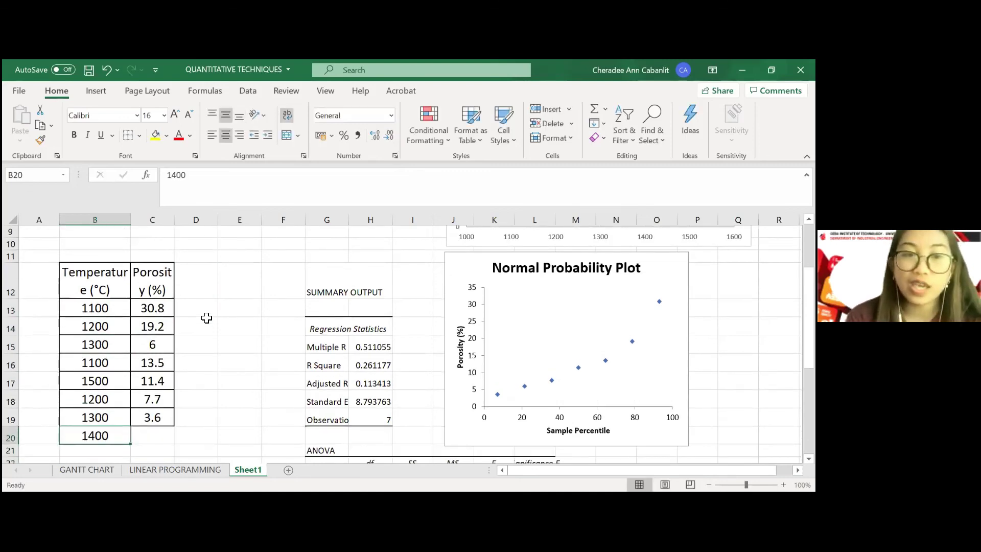
Step: Try to move the regression equation from B32 to C21, and undo the move
key(Right)
key(Down)
key(Down)
key(Down)
key(Down)
key(Down)
key(Down)
key(Down)
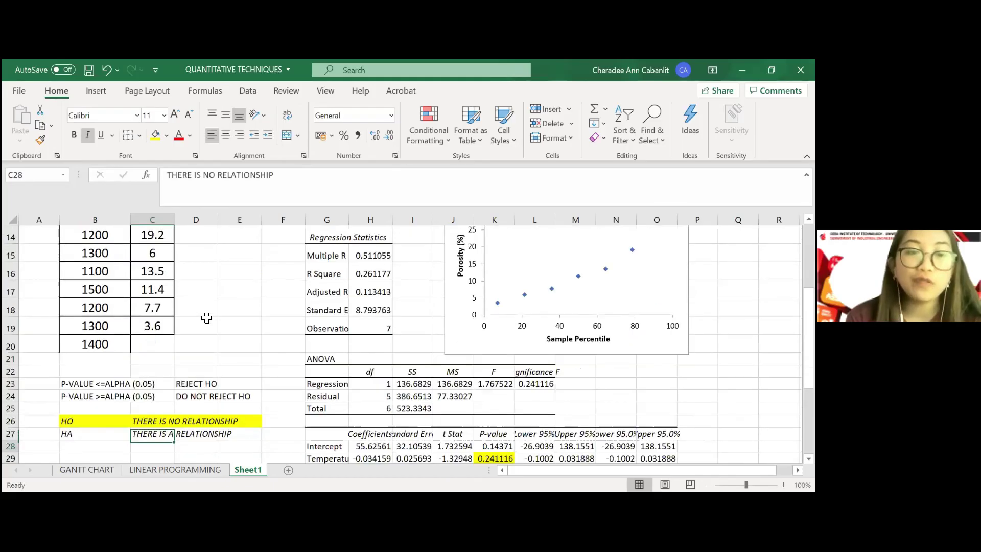
key(Down)
key(Down)
key(Down)
key(Down)
key(Left)
key(ctrl+c)
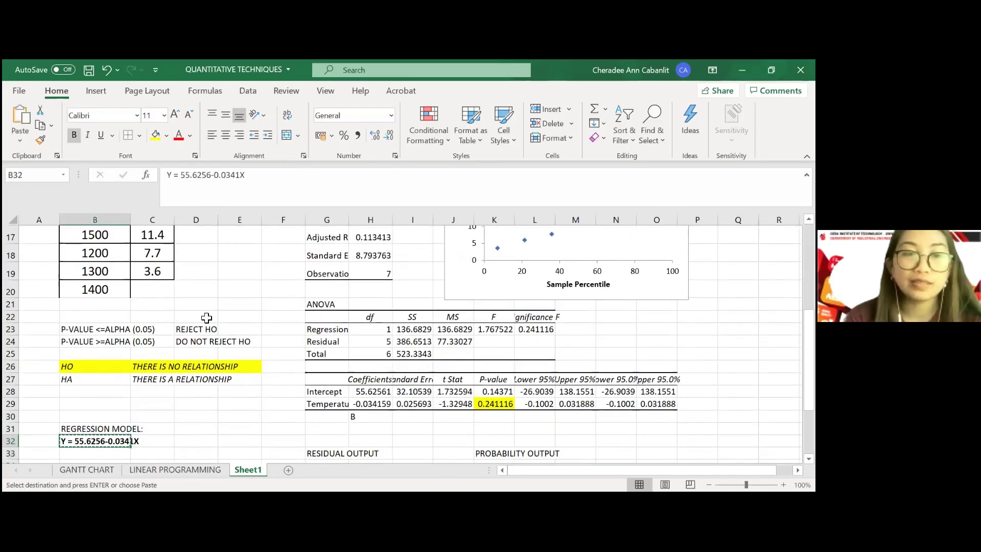
key(Up)
key(Up)
key(Up)
key(Up)
key(Up)
key(Up)
key(Up)
key(Up)
key(Up)
key(Up)
key(Right)
key(Right)
key(Up)
key(Left)
key(Return)
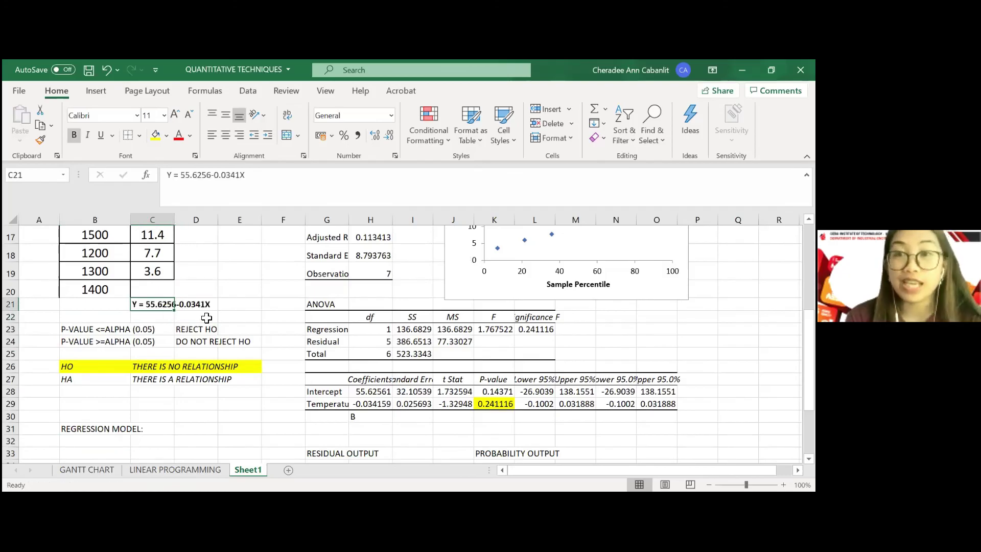
key(ctrl+z)
key(ctrl+c)
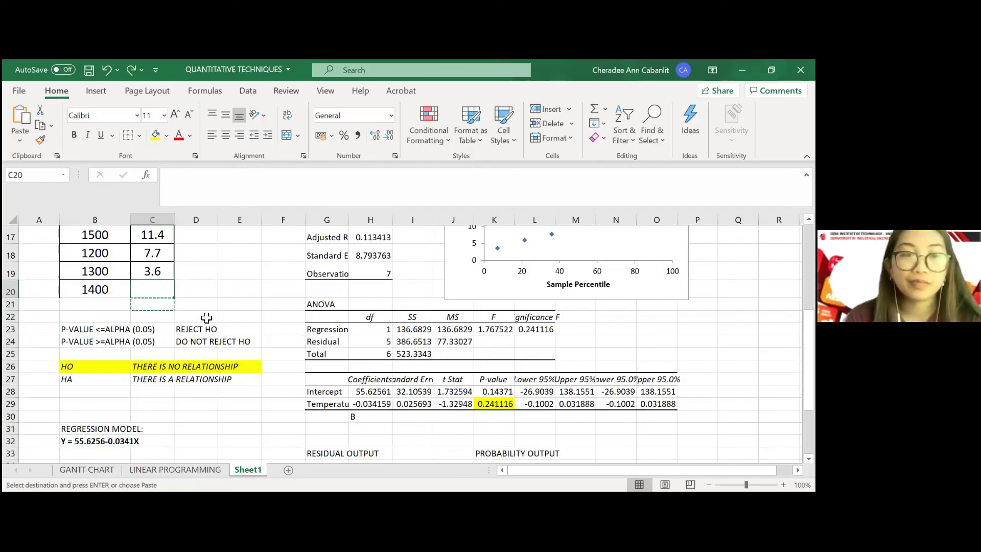
key(ctrl+v)
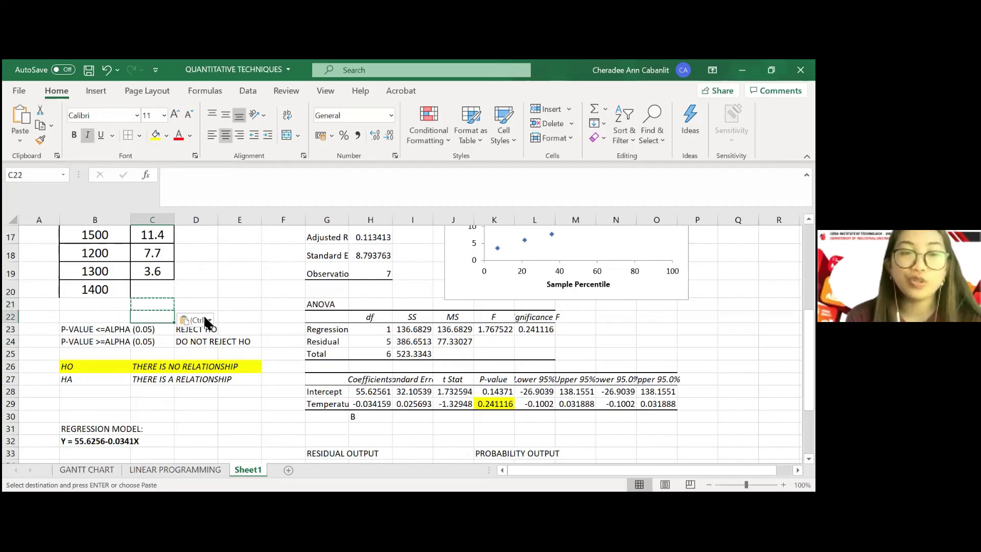
key(Escape)
Step: Copy the regression equation from B32 into C21, leaving the original in place
key(ctrl+c)
key(Up)
key(Up)
key(Up)
key(Up)
key(Up)
key(Up)
key(Up)
key(Up)
key(Up)
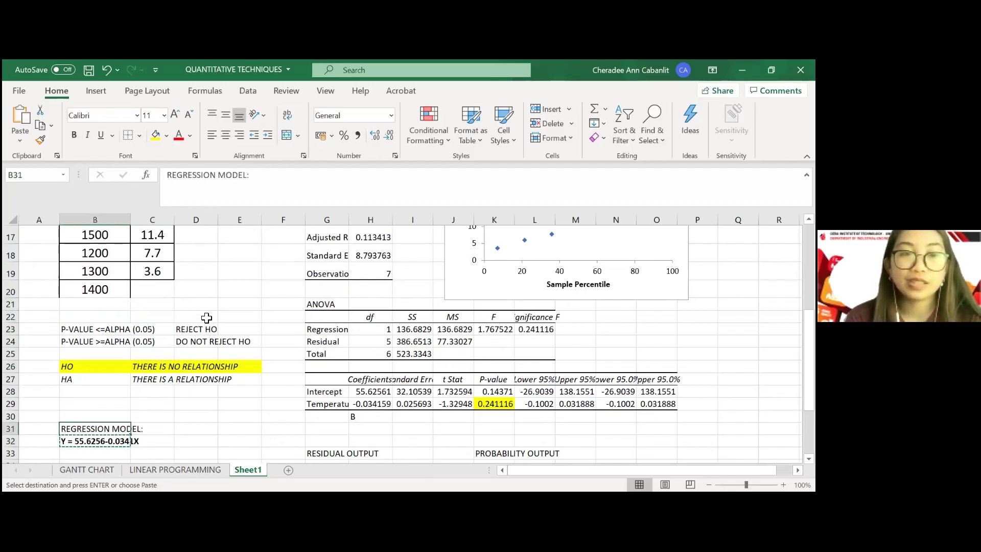
key(Up)
key(Up)
key(Right)
key(ctrl+v)
Step: Calculate the predicted porosity for 1400 in C20 with the formula =55.6256-0.0341*B20
key(Up)
key(Escape)
text(=55.625)
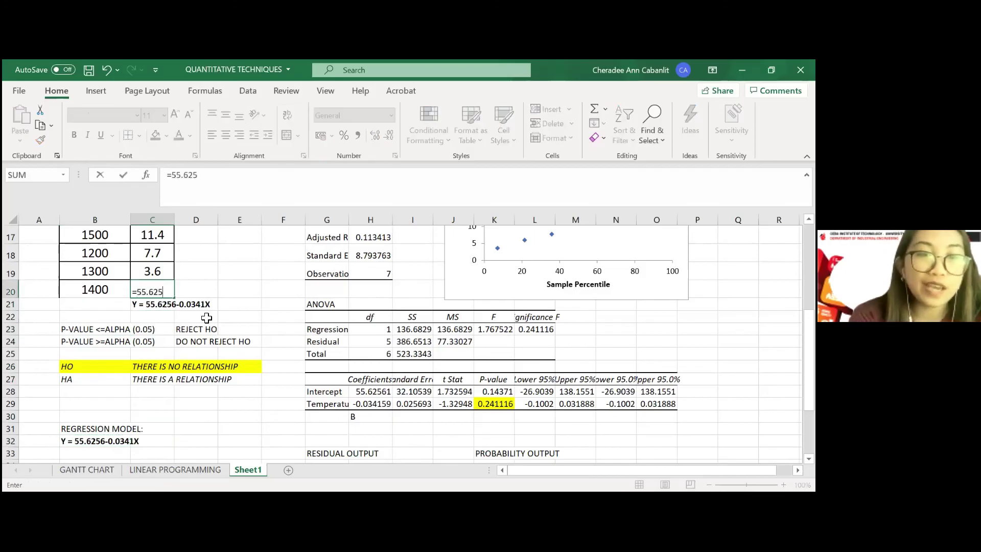
text(6-0.0341)
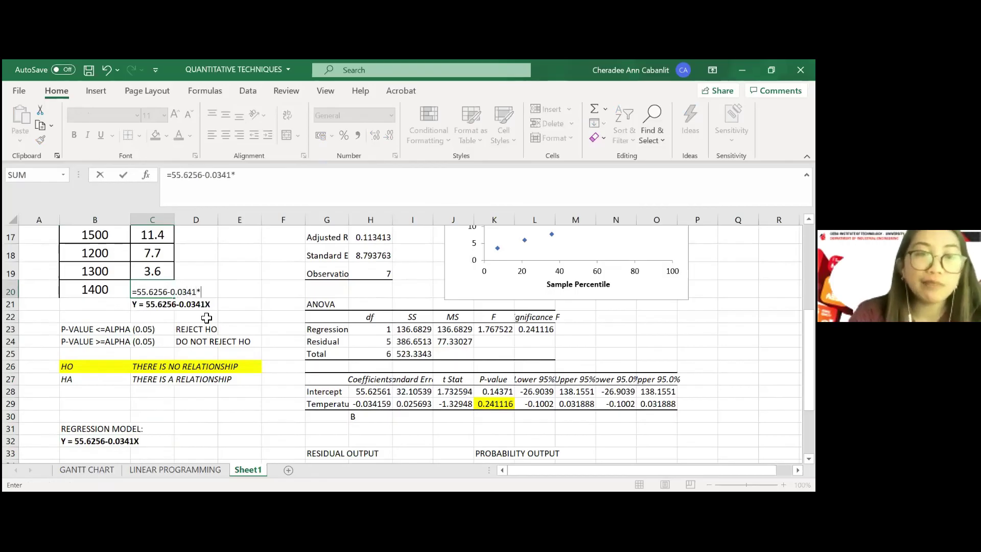
text(*)
key(Left)
key(Return)
key(Up)
Step: Centre the predicted porosity in C20 and increase its font size to 12
scroll(196, 363, up, 1)
scroll(196, 363, up, 3)
click(113, 415)
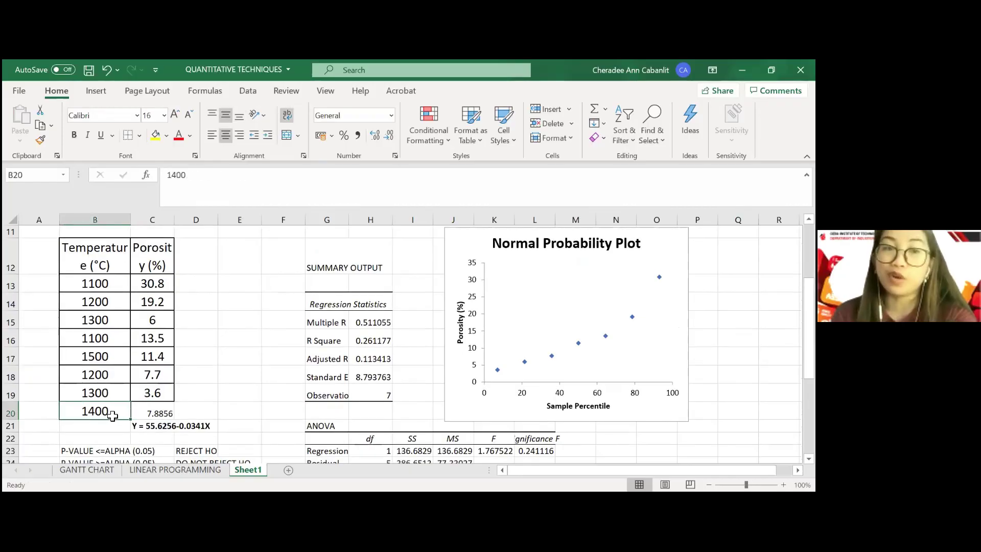
click(151, 410)
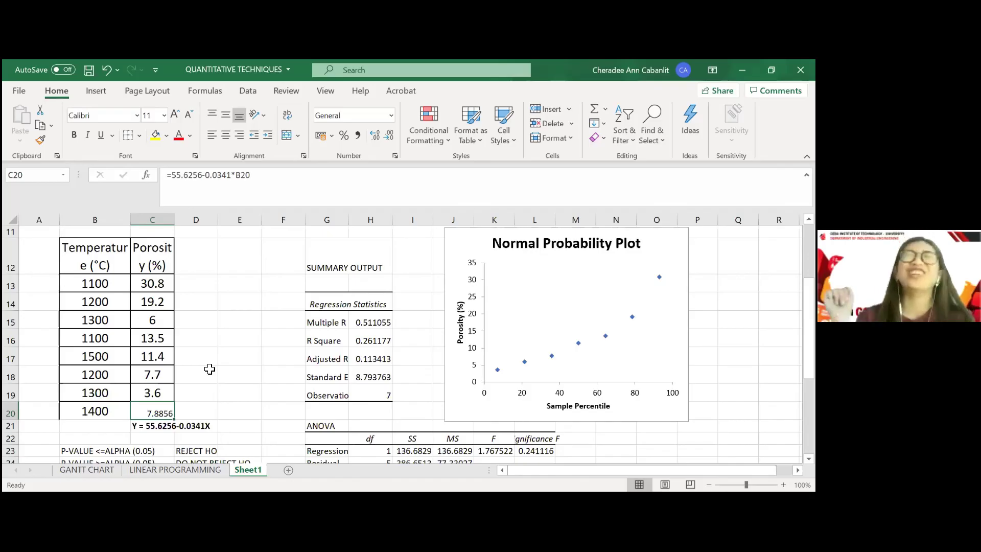
click(225, 135)
click(176, 113)
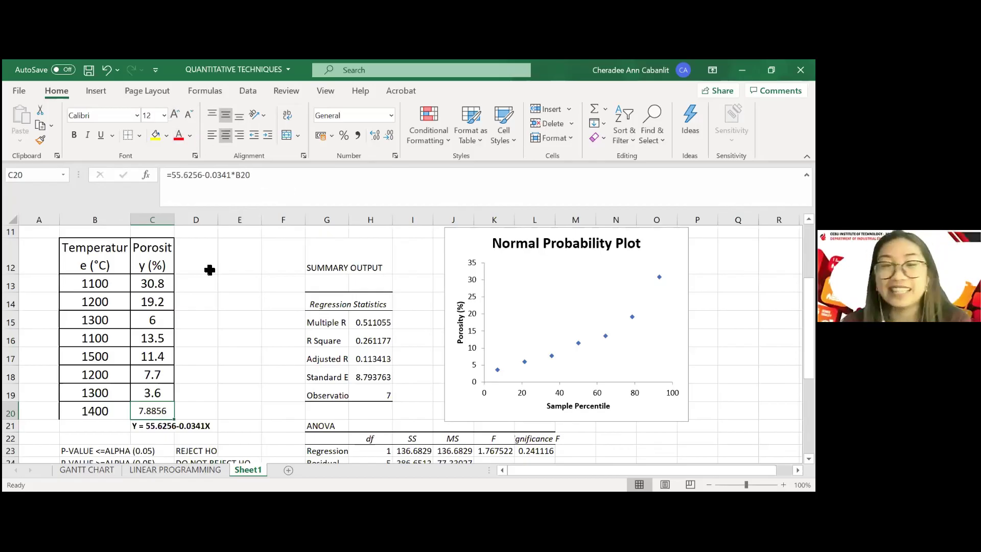
Step: Fill the prediction row B20:C20 with yellow and italicise the regression equation in C21
drag(95, 412, 153, 418)
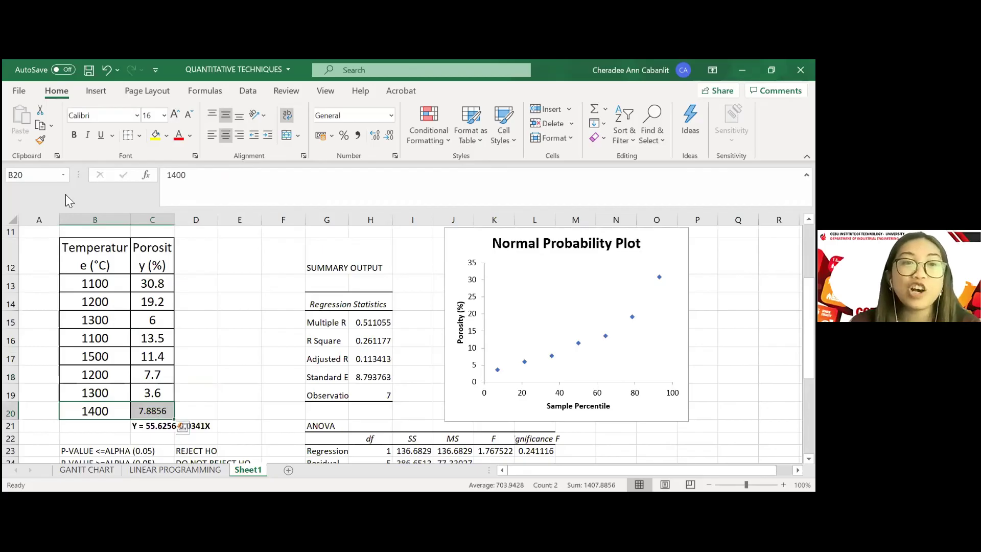
click(155, 137)
scroll(173, 286, down, 2)
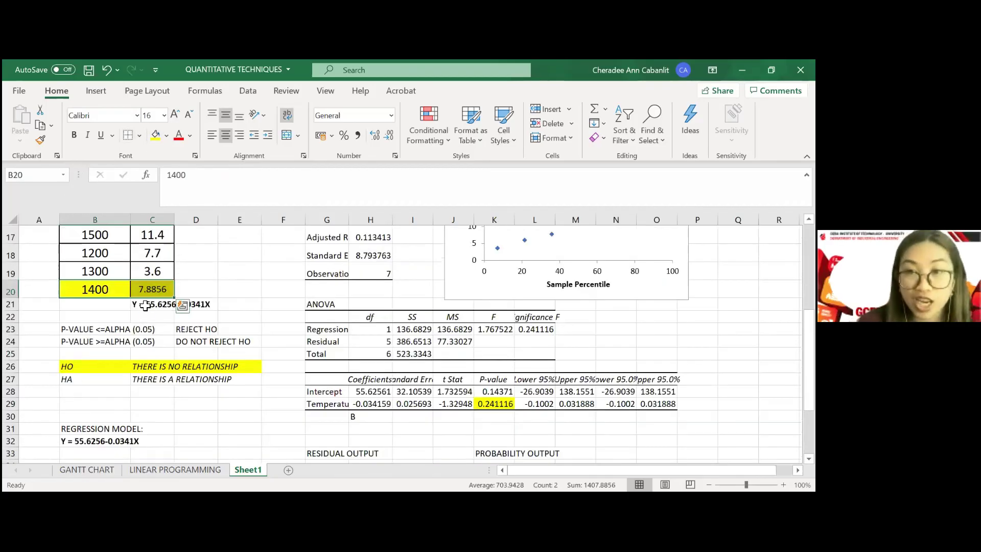
click(196, 271)
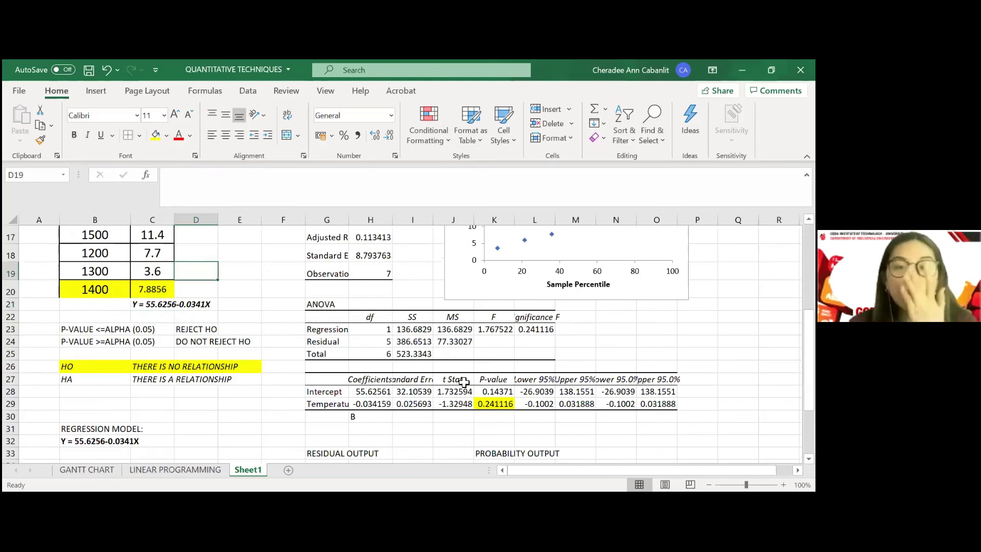
Step: Replace the label in H30 beneath the temperature coefficient with "Y=A+BX"
scroll(366, 347, down, 1)
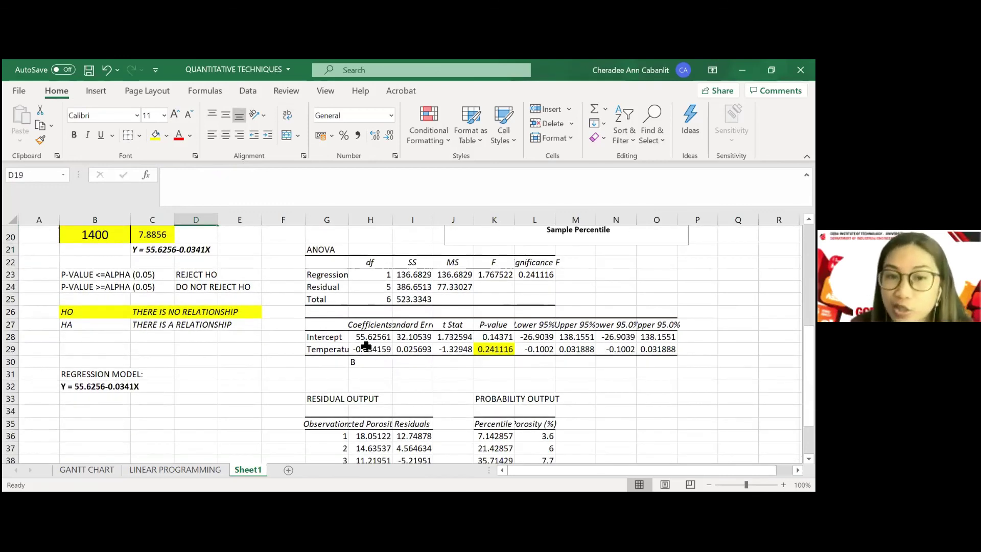
click(366, 348)
key(Down)
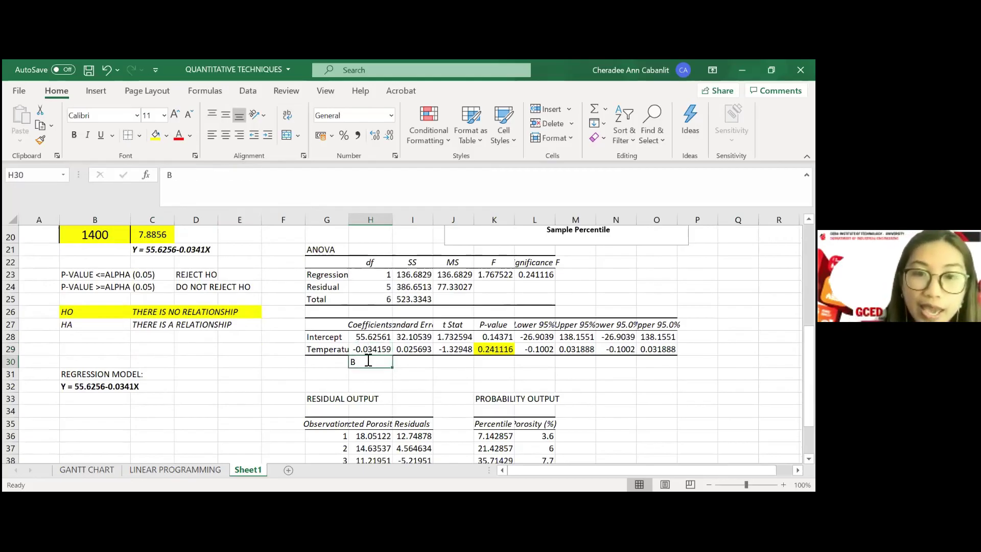
text(Y=AX)
key(BackSpace)
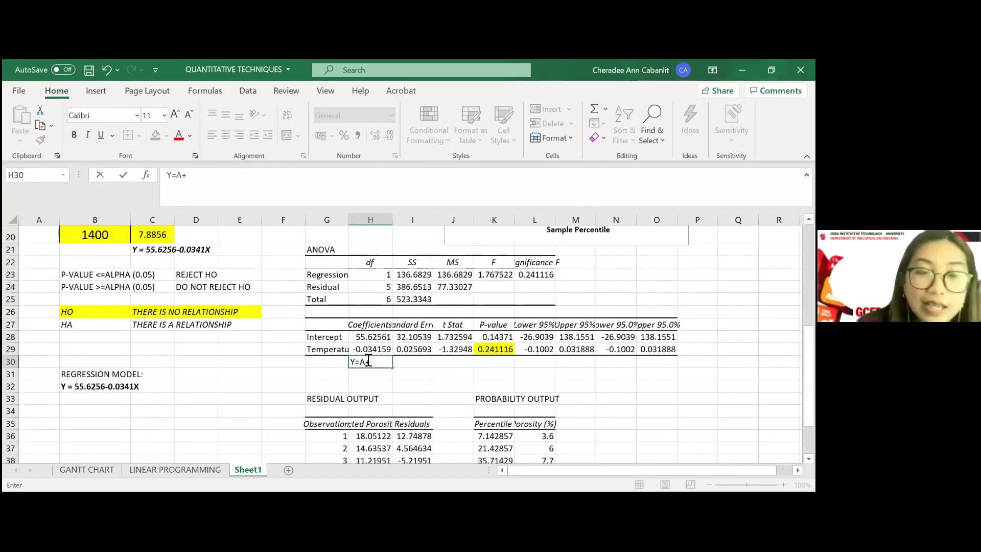
text(+BX)
key(Return)
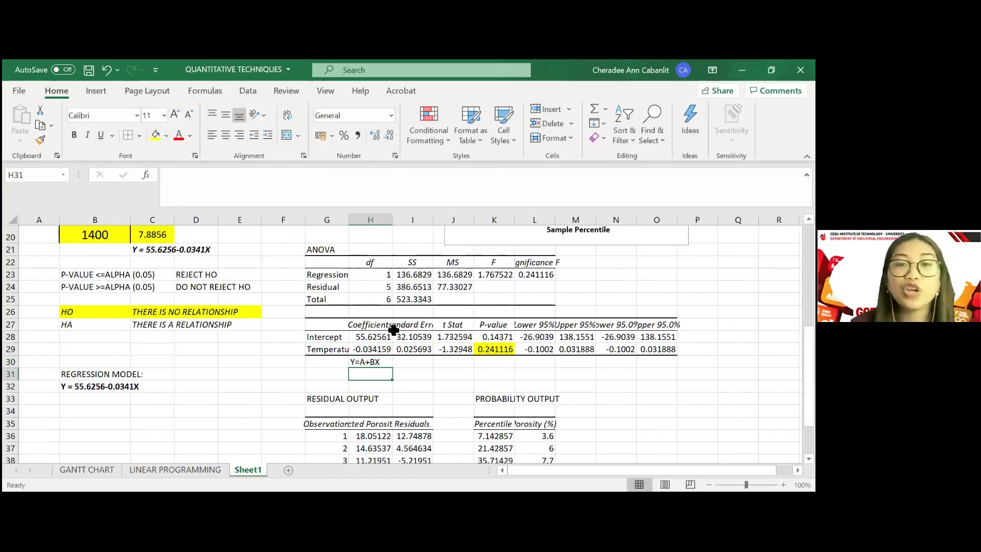
Step: Make the general equation in H30 bold and compare the coefficients in H28:H29 with the prediction formula in C20
click(373, 339)
click(369, 352)
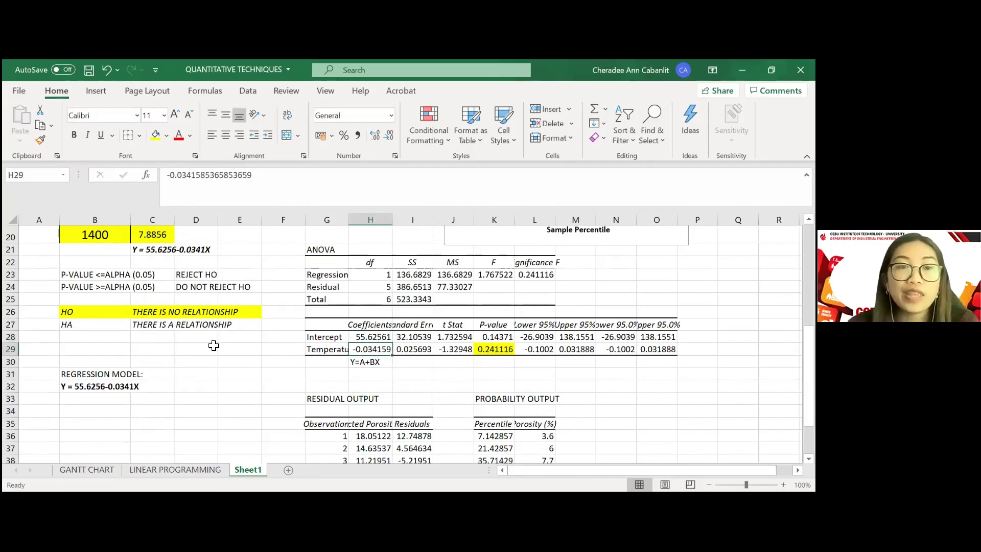
scroll(214, 346, up, 2)
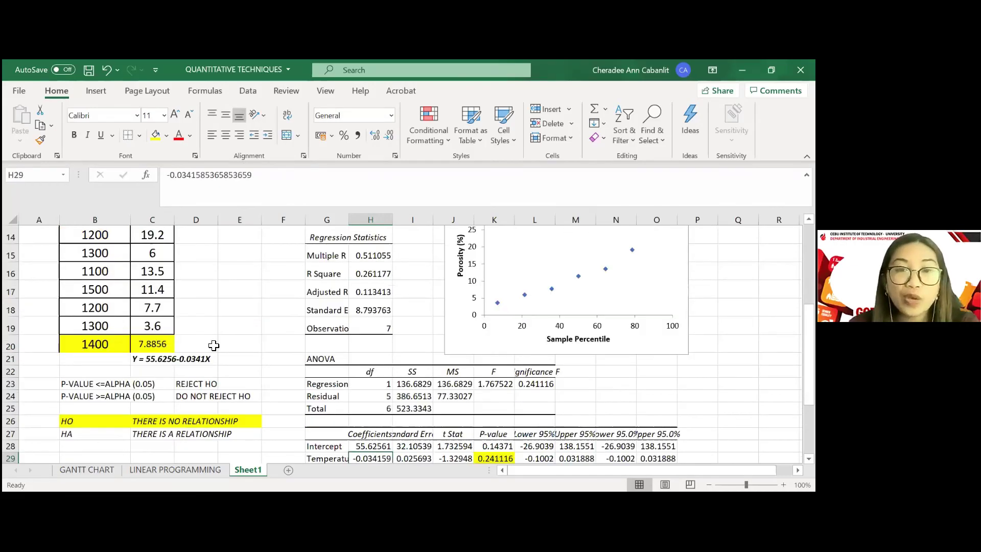
scroll(174, 268, down, 2)
click(169, 263)
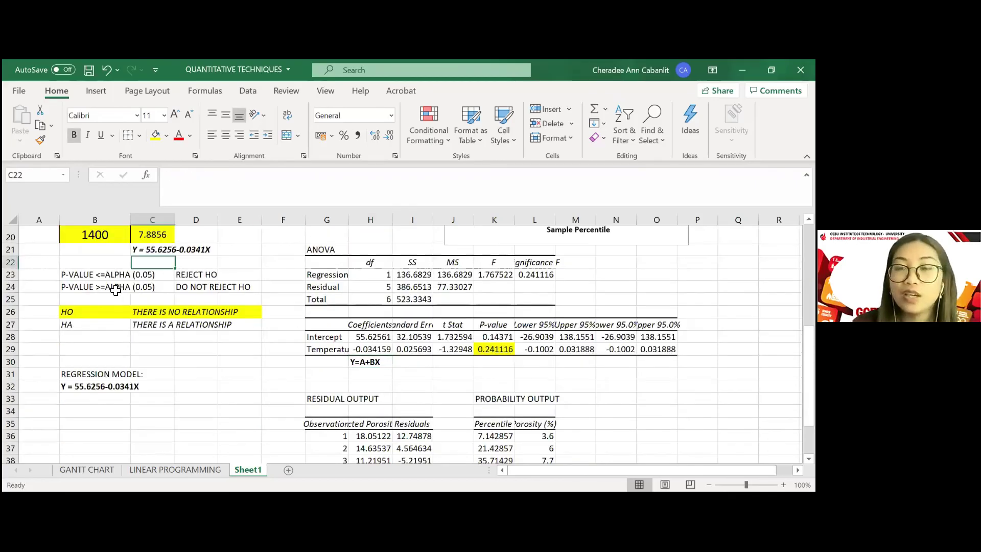
scroll(116, 290, up, 1)
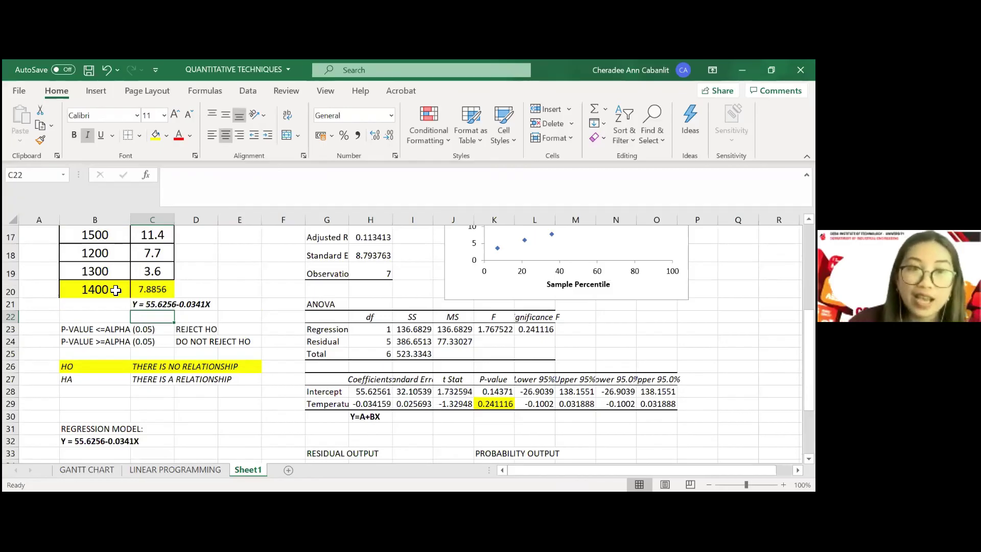
click(149, 288)
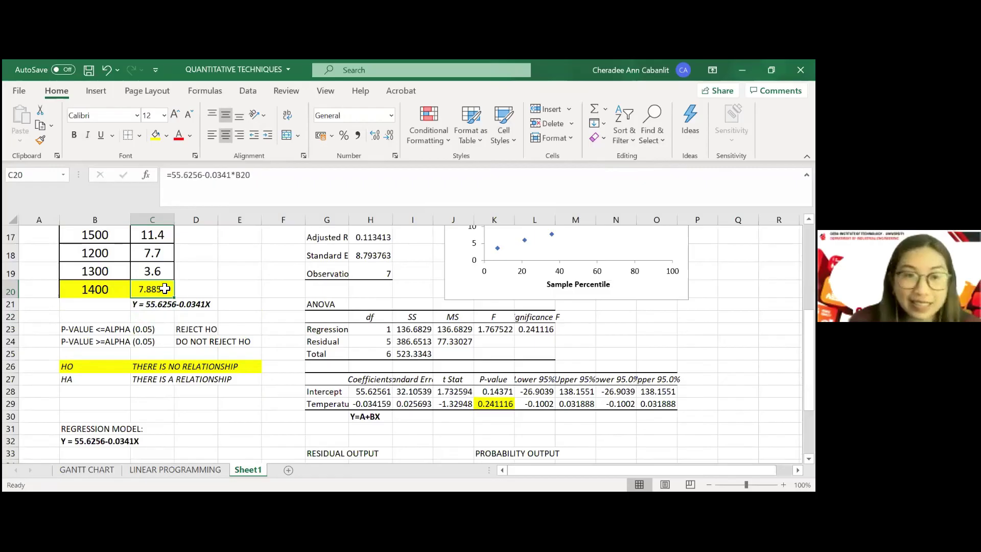
Step: Enter the note "USED ONLY IF: THERE IS A RELATIONSHIP" in B30 above the regression model heading, in bold italics
scroll(163, 402, down, 1)
click(109, 361)
text(USED ONLY )
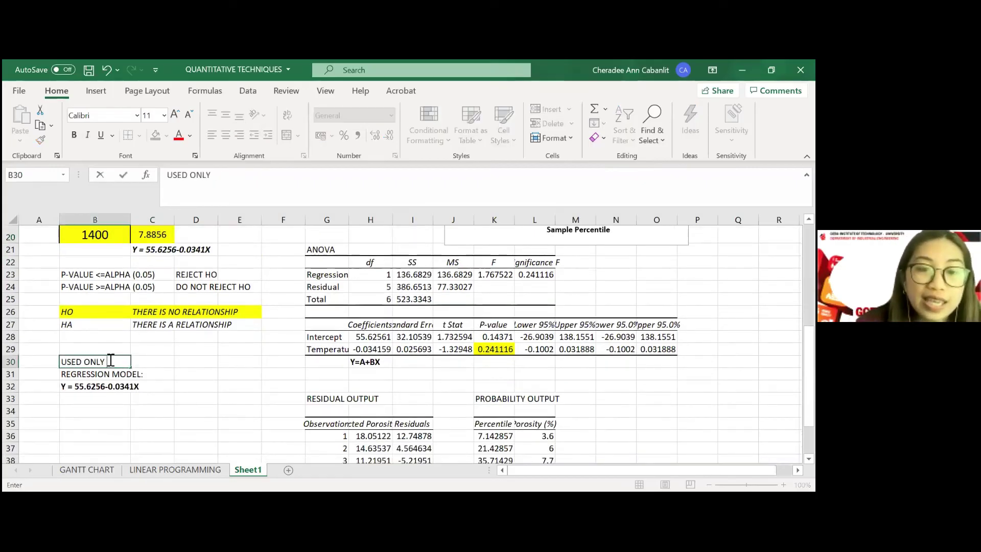
text(IF: THERE IS A RELATION)
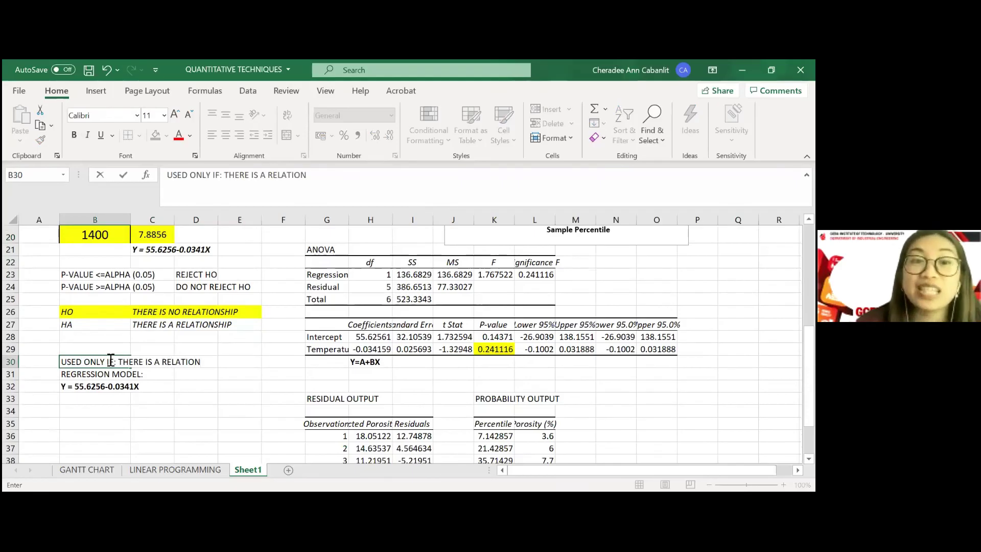
text(SHIP)
key(Return)
click(108, 359)
key(ctrl+b)
key(ctrl+i)
click(197, 398)
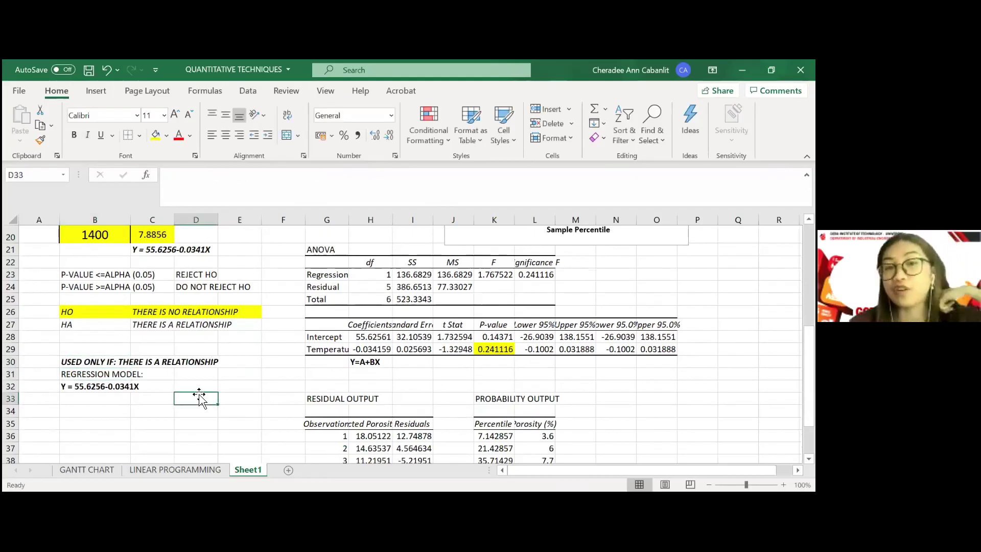
Step: Merge and centre the regression model heading across B31:D31 and the equation across B32:D32
drag(110, 377, 110, 387)
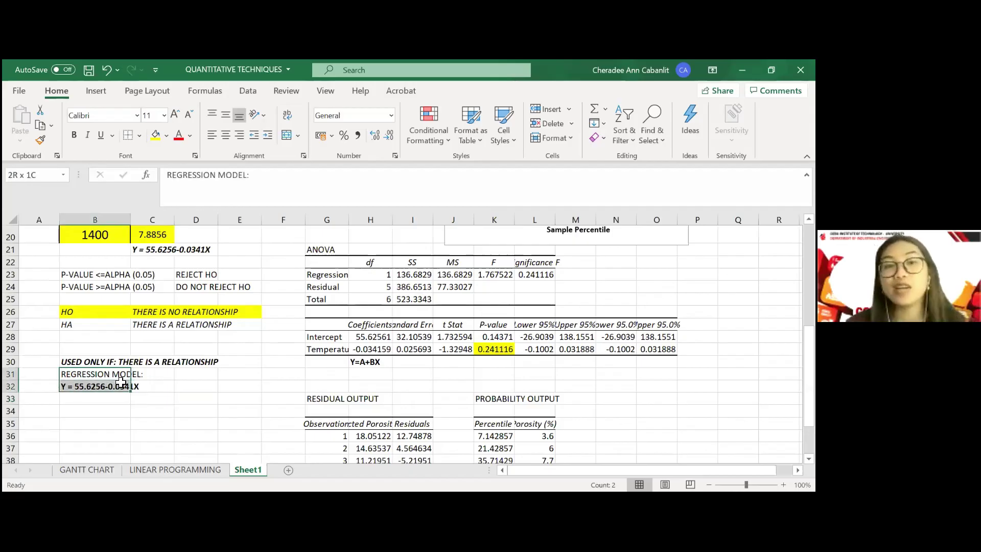
click(225, 135)
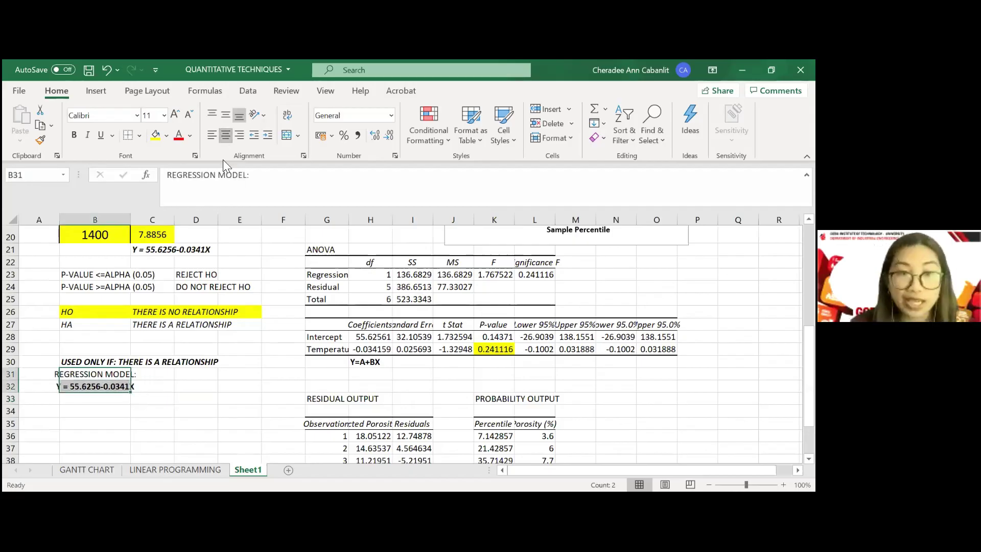
drag(95, 374, 182, 372)
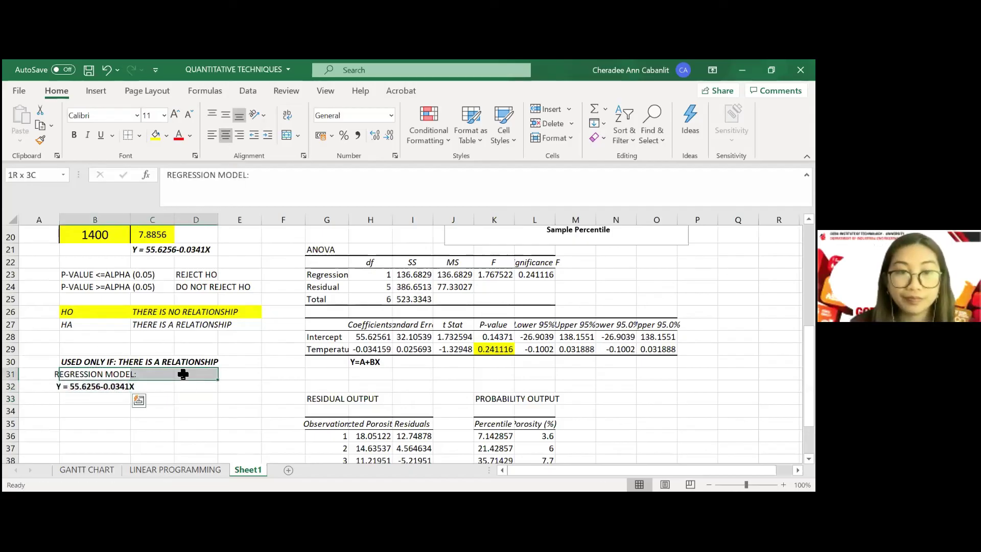
click(289, 136)
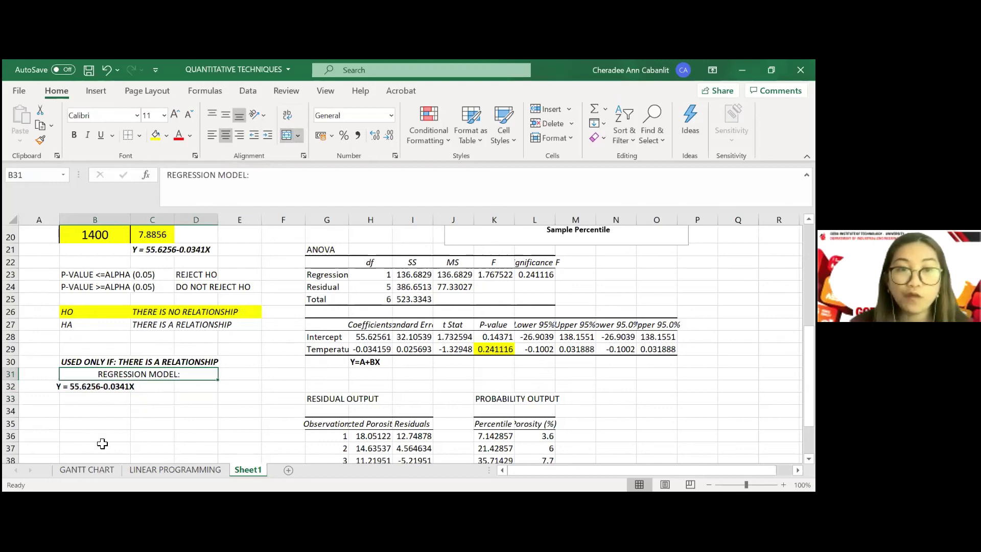
drag(97, 387, 207, 387)
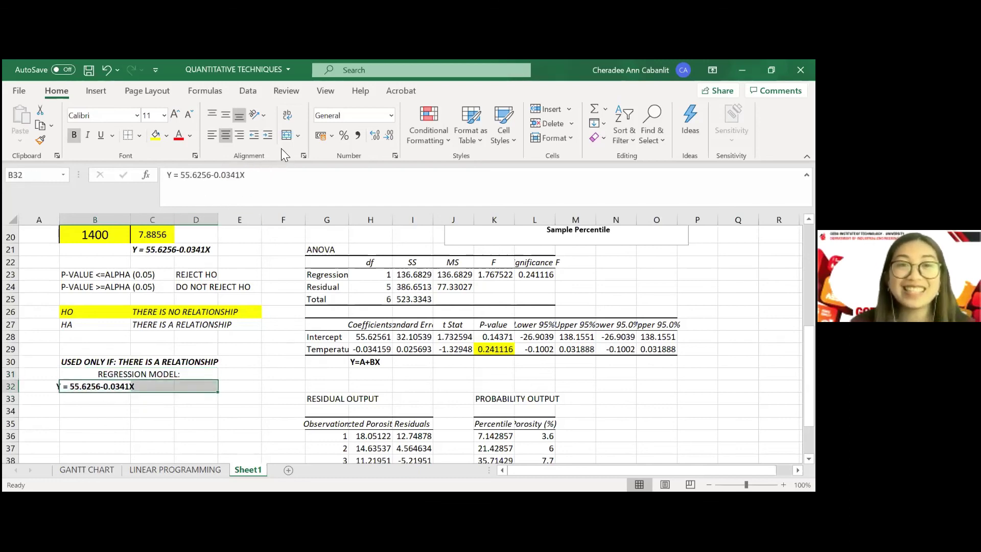
click(287, 135)
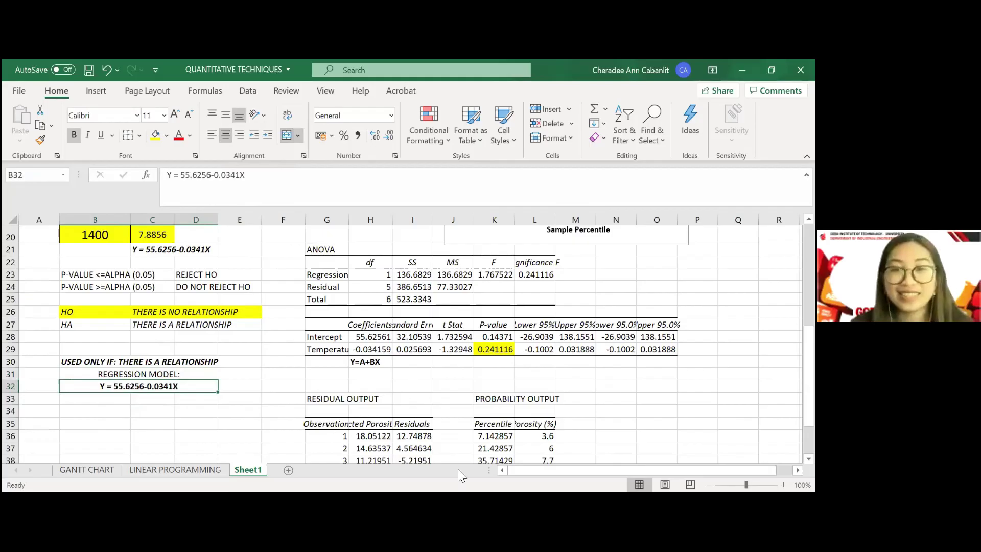
click(196, 436)
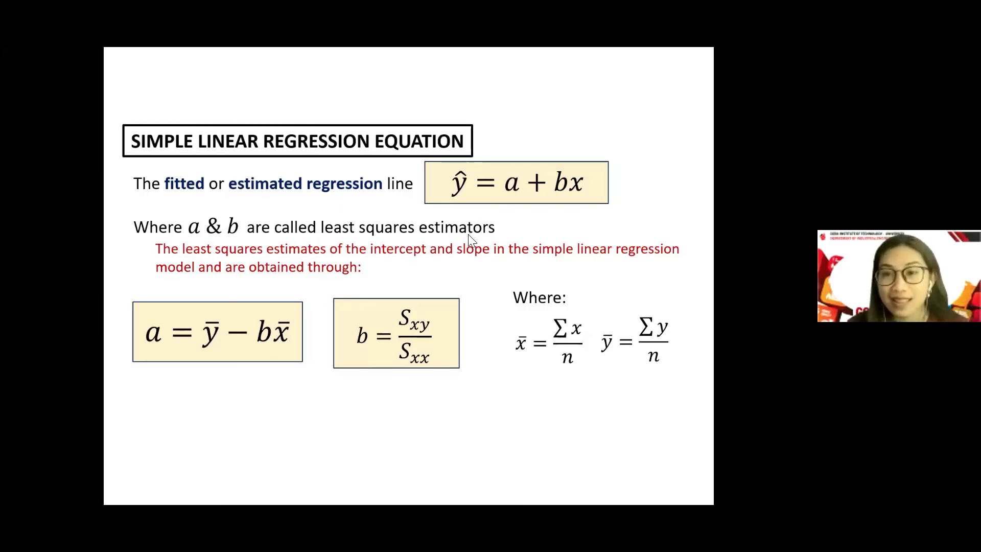
click(334, 312)
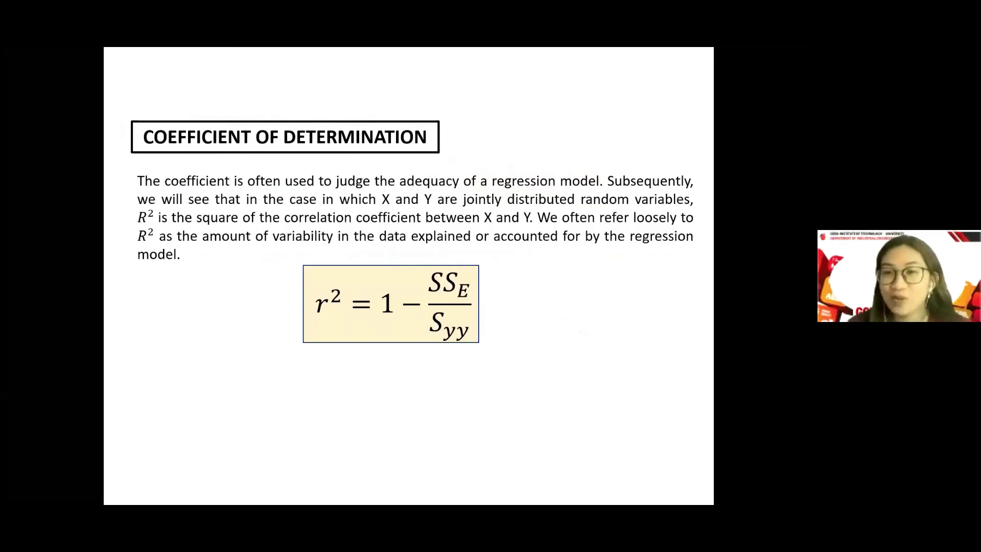
key(Right)
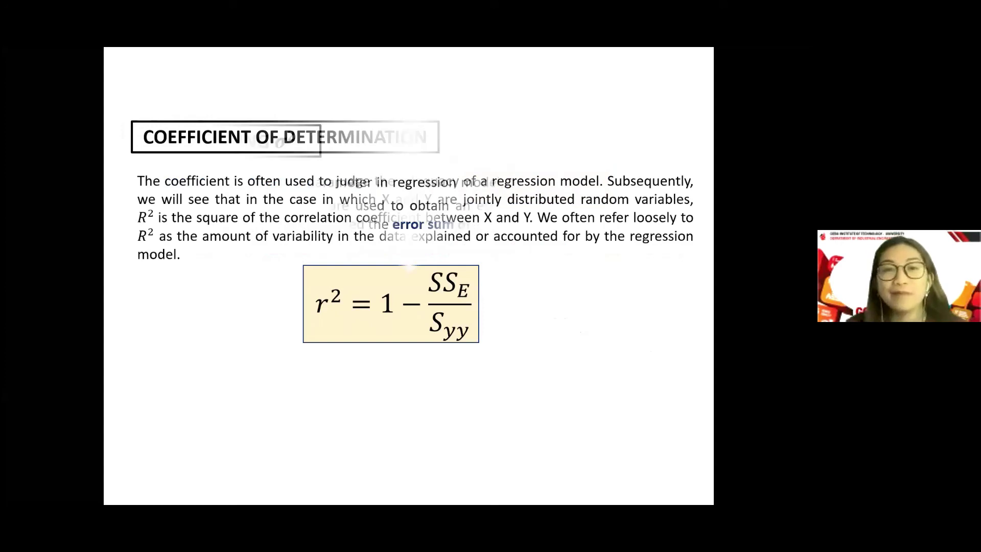